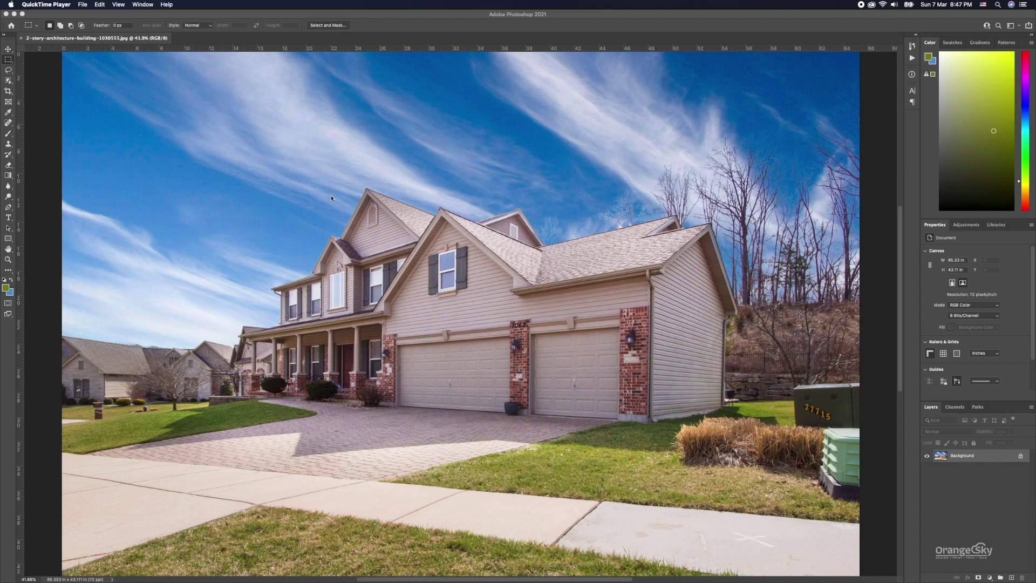
# Step: Check the photo's Image Size dialog and close it without changes
pyautogui.click(16, 62)
pyautogui.click(107, 6)
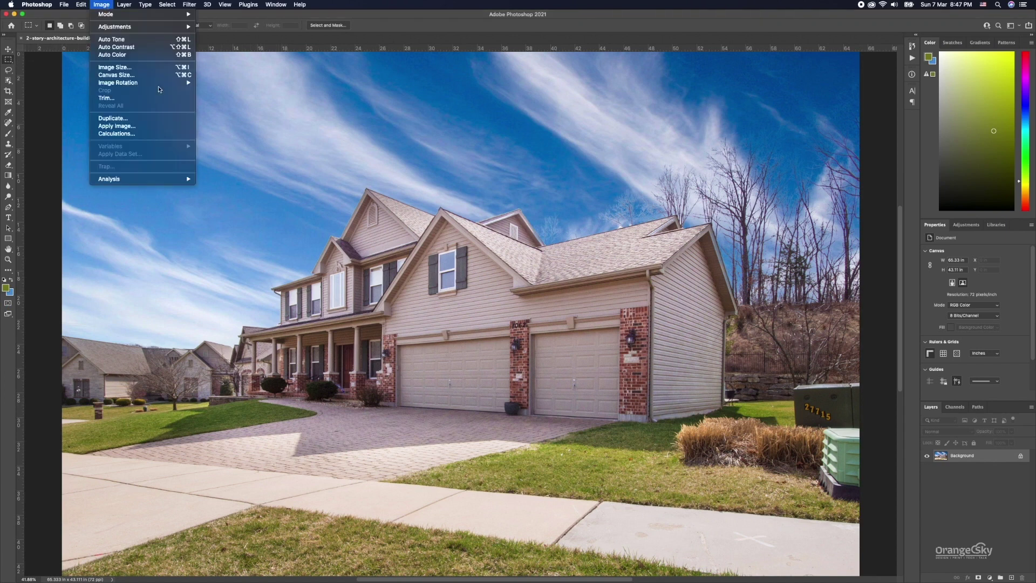
pyautogui.click(149, 68)
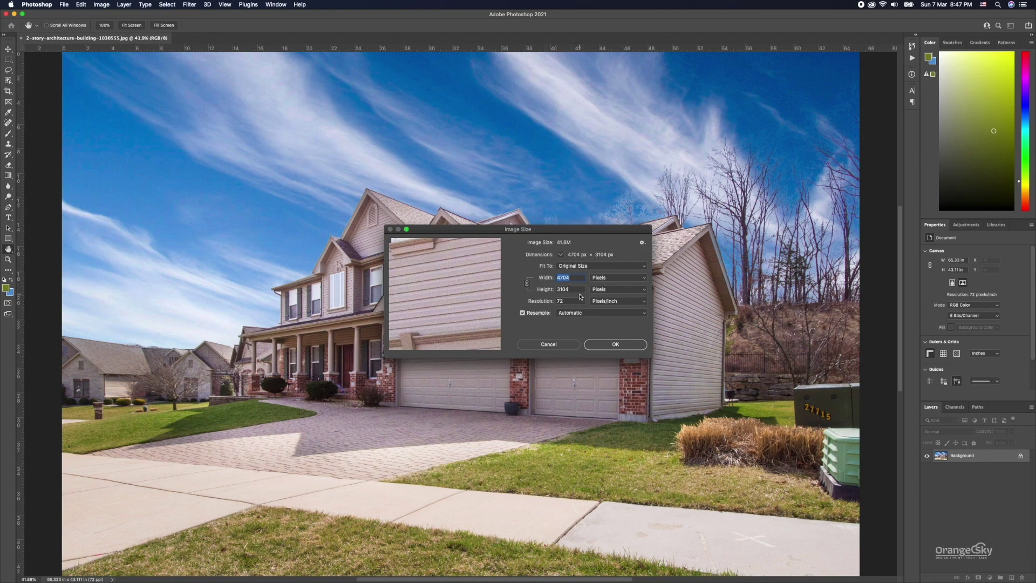
pyautogui.click(565, 344)
pyautogui.press('m')
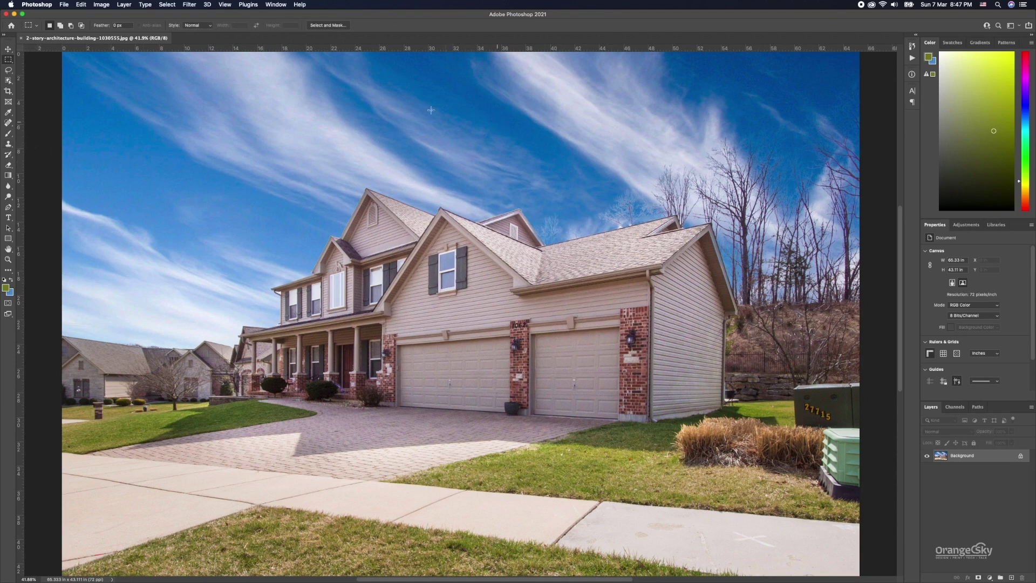
# Step: Select the Eraser in Brush mode, review the brush presets, and leave symmetry off
pyautogui.click(8, 165)
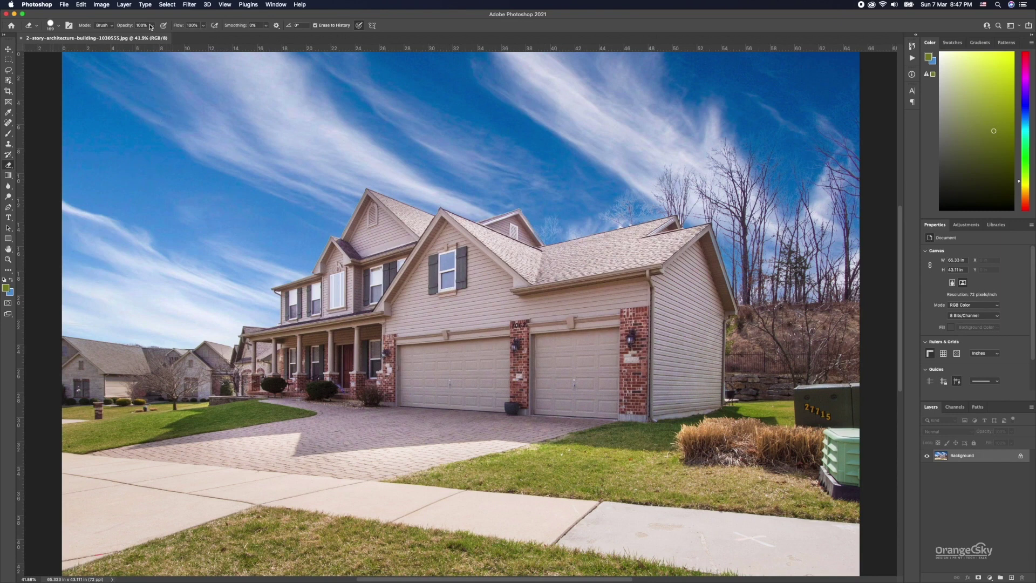
pyautogui.click(111, 25)
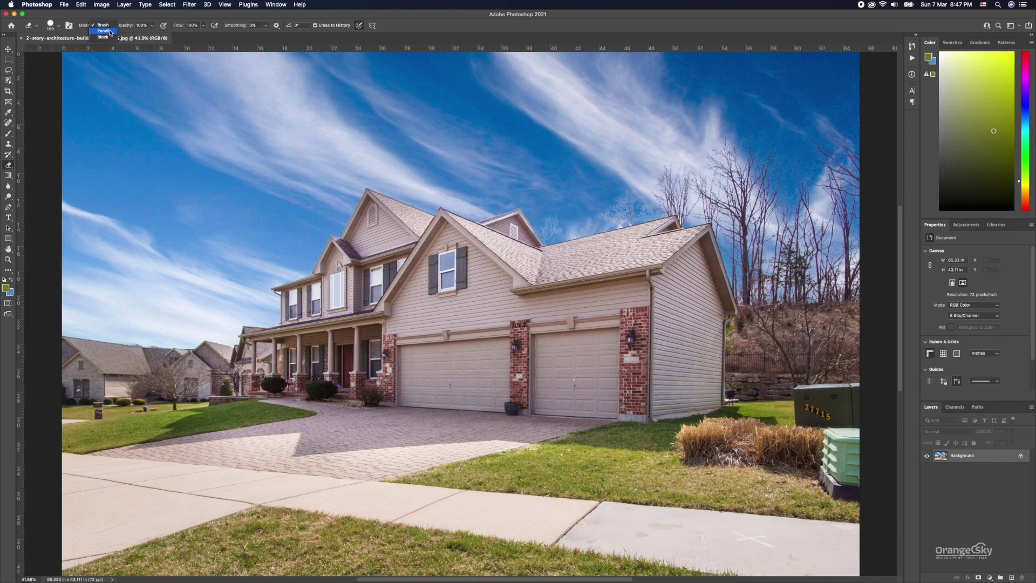
pyautogui.click(103, 25)
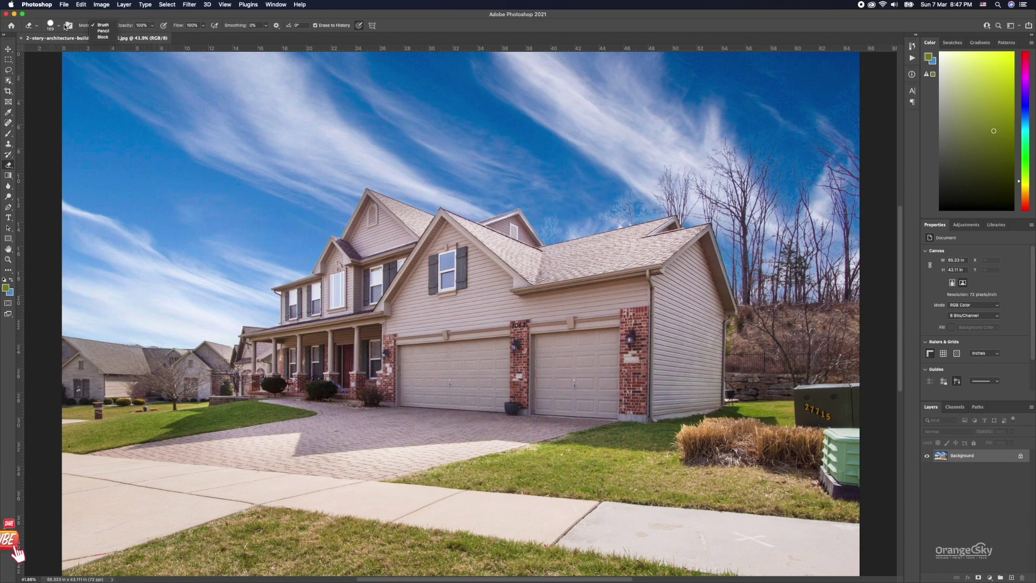
pyautogui.click(59, 26)
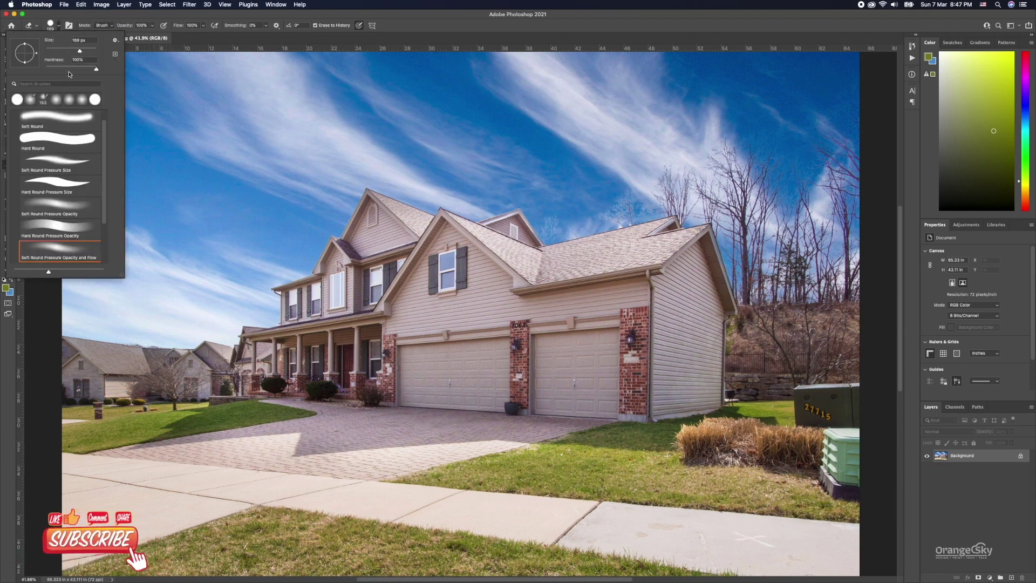
pyautogui.click(59, 26)
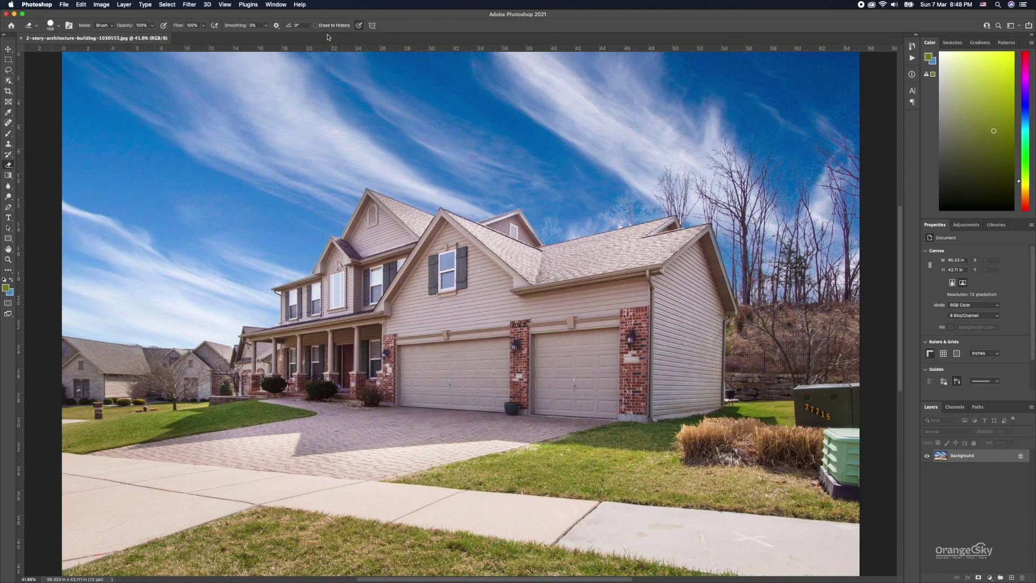
pyautogui.click(372, 26)
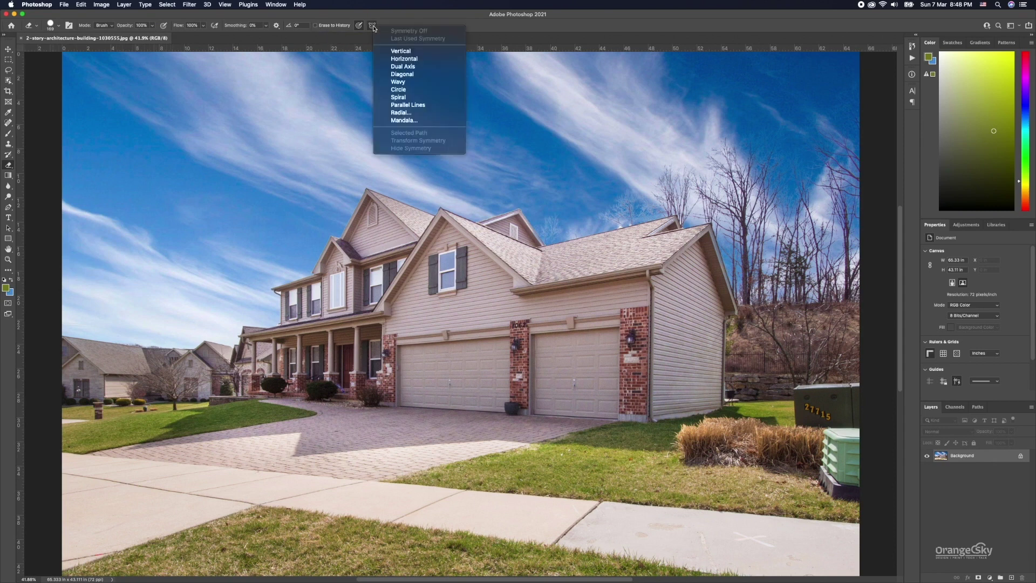
pyautogui.click(372, 26)
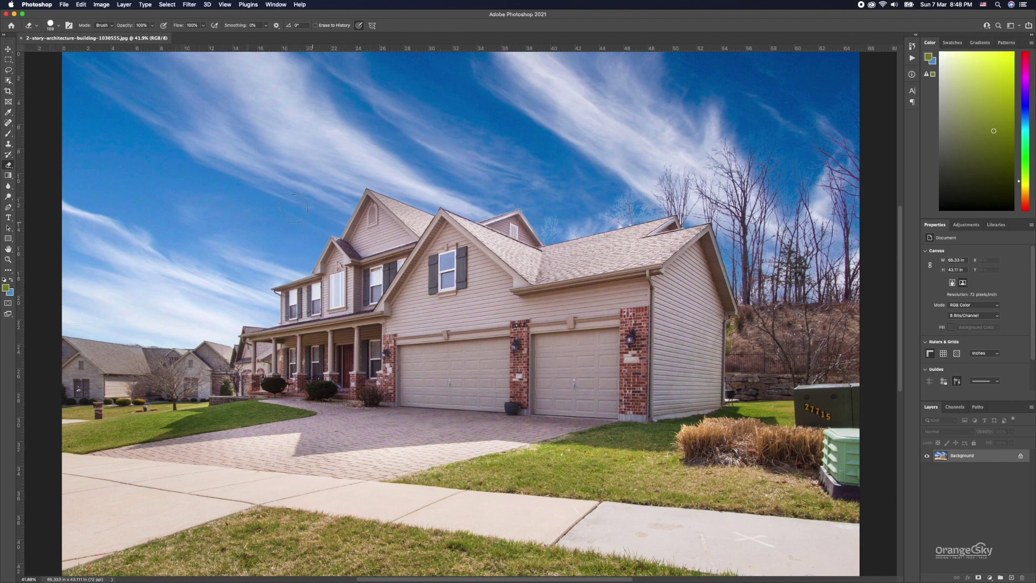
# Step: Test two eraser strokes across the sky, undo them, and unlock the background as Layer 0
pyautogui.moveTo(312, 193); pyautogui.dragTo(208, 302)
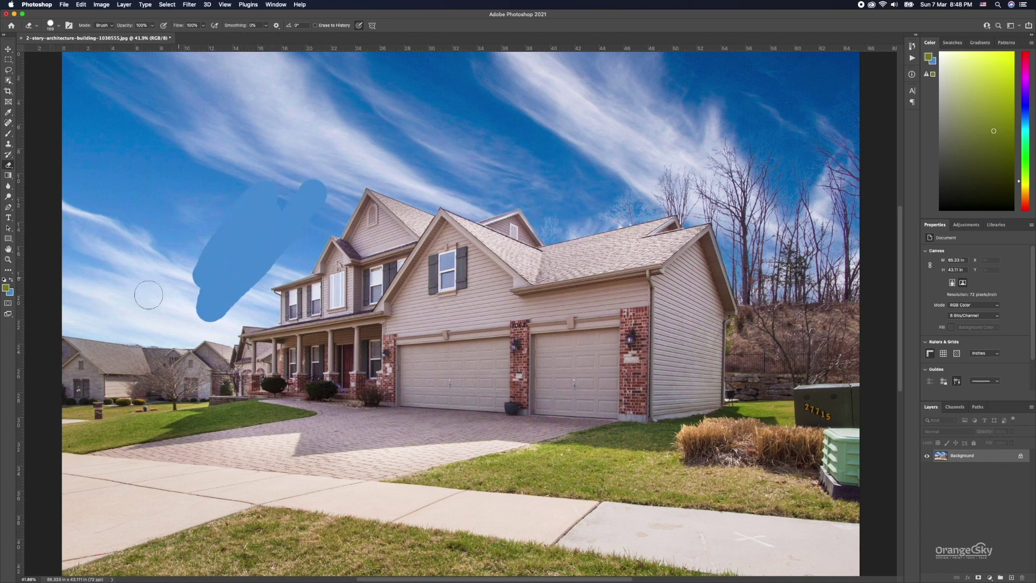
pyautogui.click(11, 280)
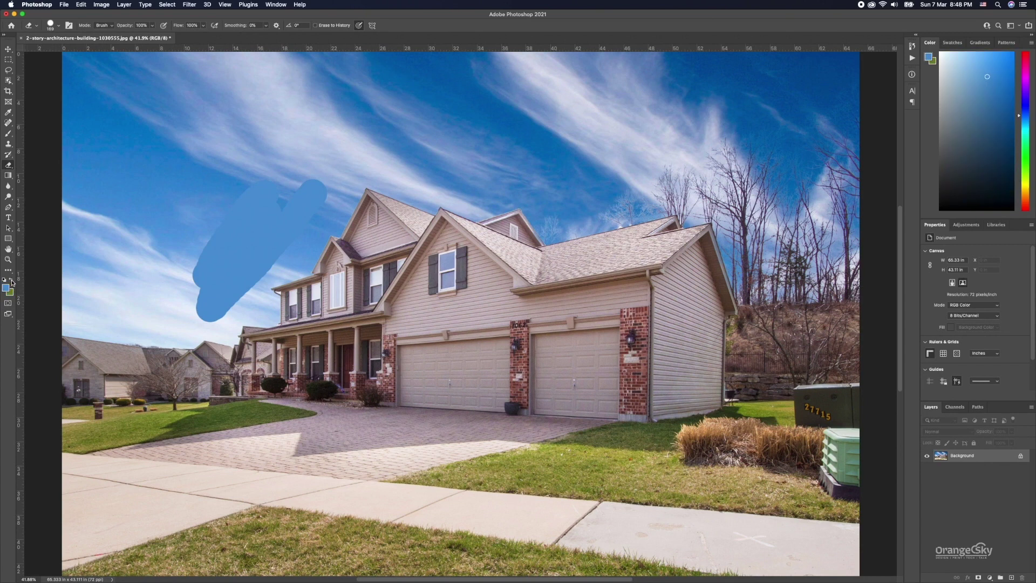
pyautogui.moveTo(386, 140); pyautogui.dragTo(424, 157)
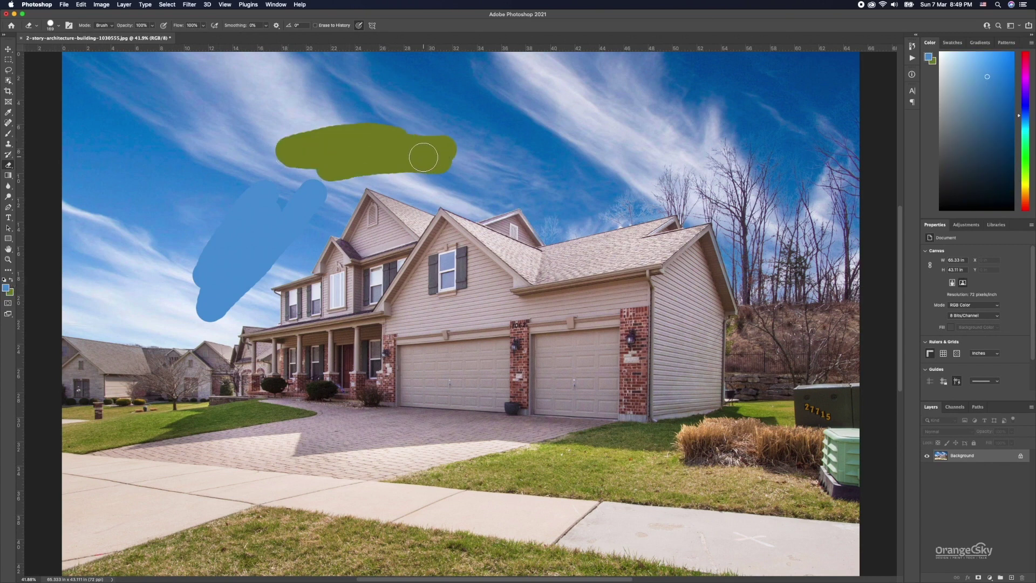
pyautogui.hotkey('ctrl', 'z')
pyautogui.hotkey('ctrl', 'z')
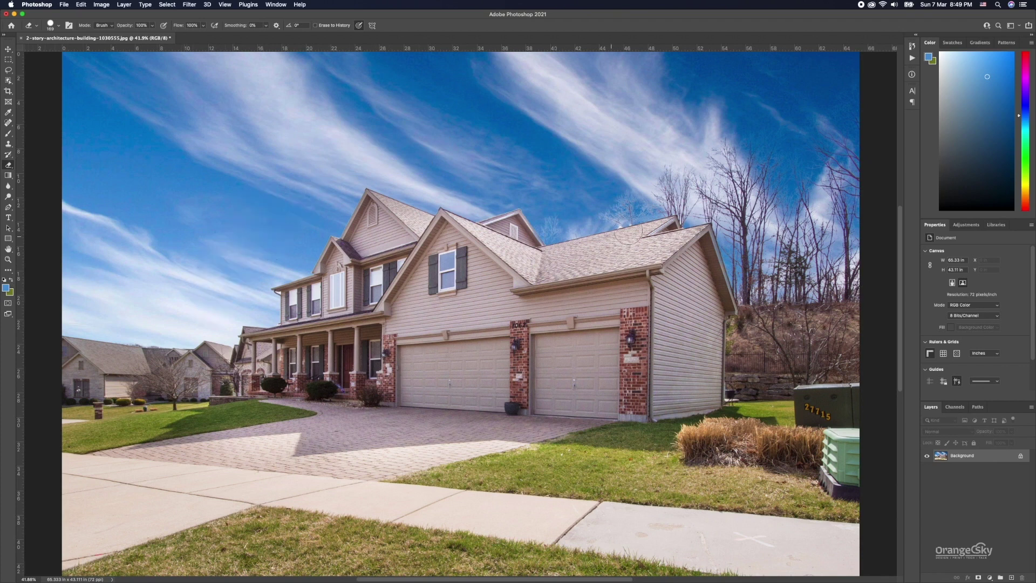
pyautogui.click(1021, 456)
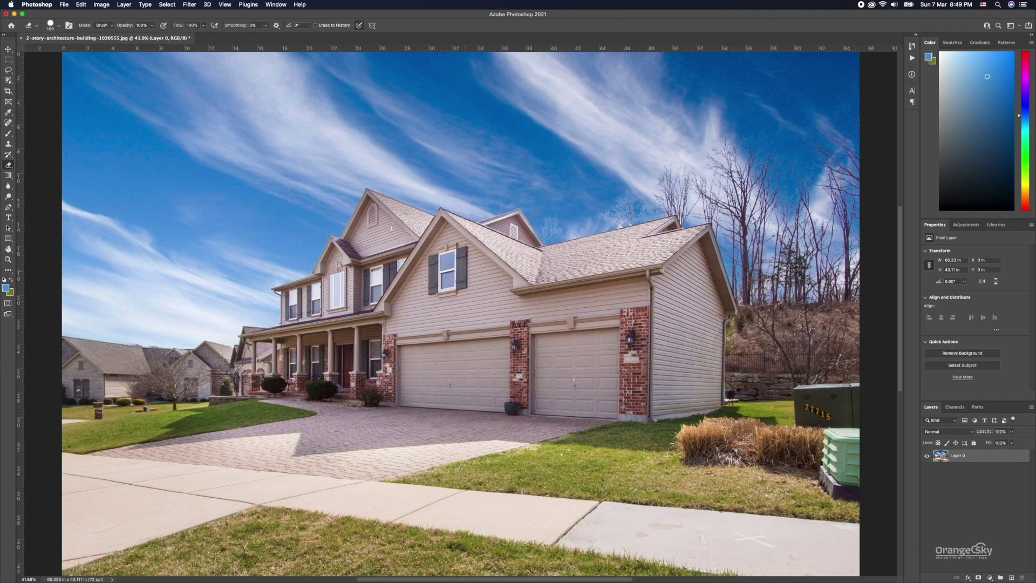
# Step: Erase a transparent stroke from the sky above the roof down to the neighbouring houses
pyautogui.moveTo(365, 223)
pyautogui.mouseDown()
pyautogui.moveTo(481, 251)
pyautogui.moveTo(456, 265)
pyautogui.moveTo(532, 200)
pyautogui.moveTo(227, 183)
pyautogui.moveTo(156, 367)
pyautogui.moveTo(264, 376)
pyautogui.mouseUp()
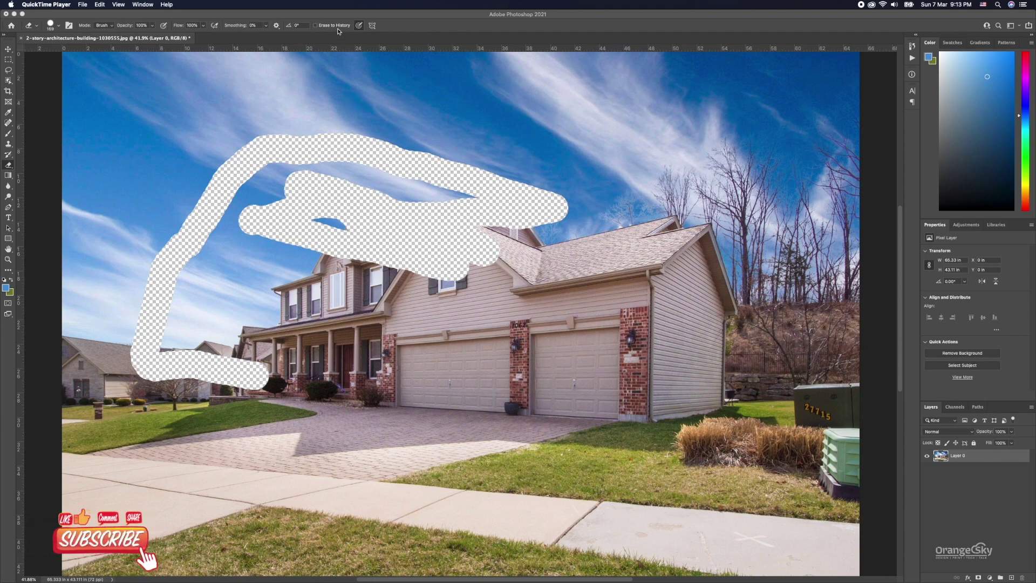
# Step: Brush blue strokes across the right sky, the driveway and the lawn edge
pyautogui.click(8, 133)
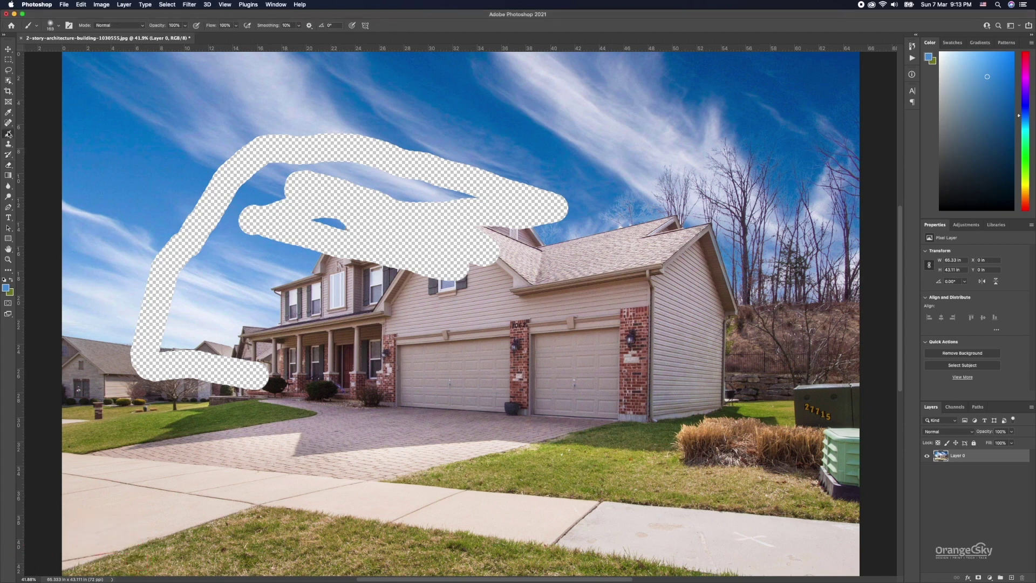
pyautogui.moveTo(723, 134)
pyautogui.mouseDown()
pyautogui.moveTo(681, 132)
pyautogui.moveTo(755, 168)
pyautogui.mouseUp()
pyautogui.moveTo(305, 459)
pyautogui.mouseDown()
pyautogui.moveTo(96, 427)
pyautogui.moveTo(426, 371)
pyautogui.mouseUp()
pyautogui.moveTo(683, 496); pyautogui.dragTo(539, 456)
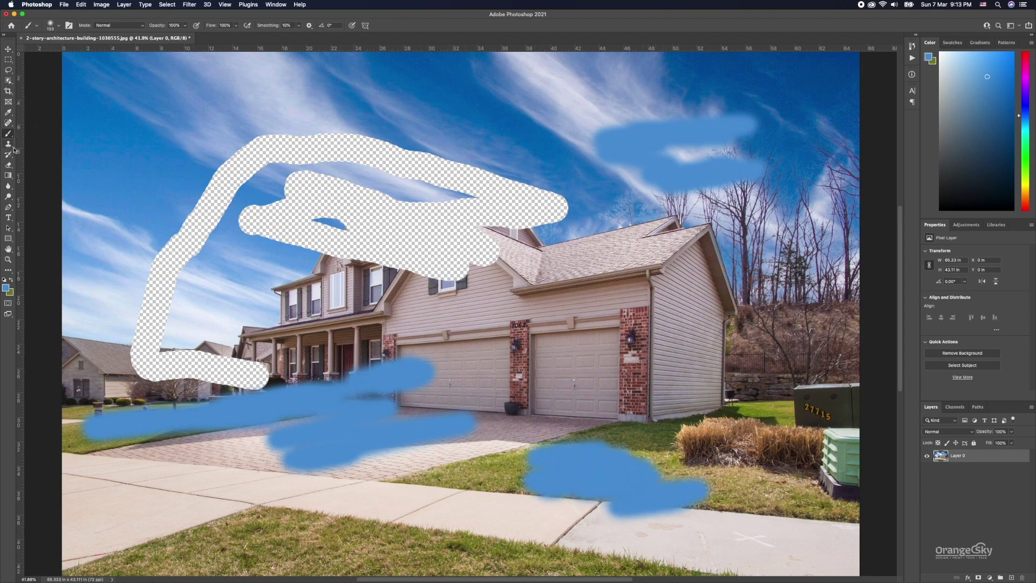
pyautogui.click(9, 165)
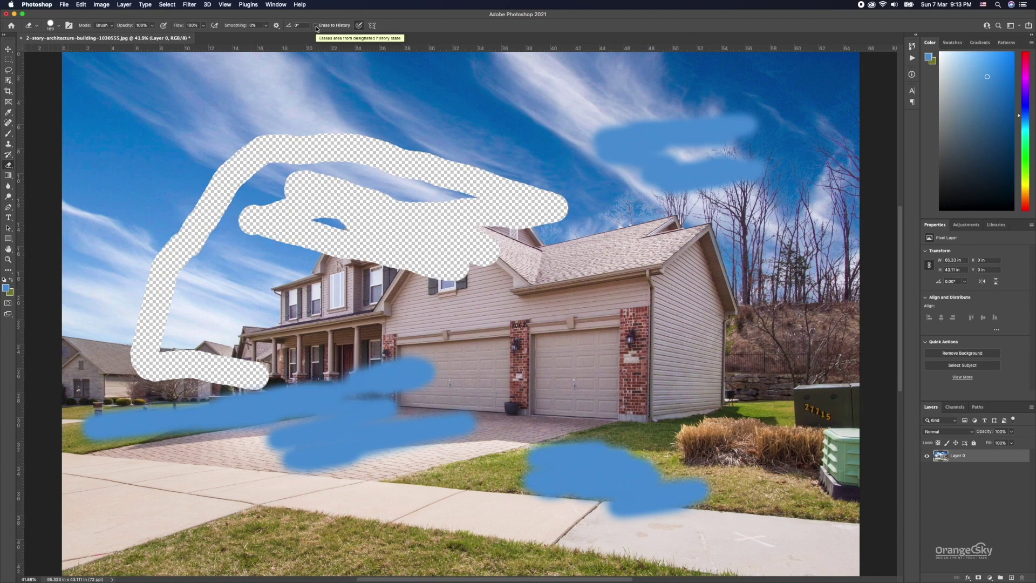
# Step: With Erase to History on, restore original sky over the blue patch and the transparent loop
pyautogui.click(316, 25)
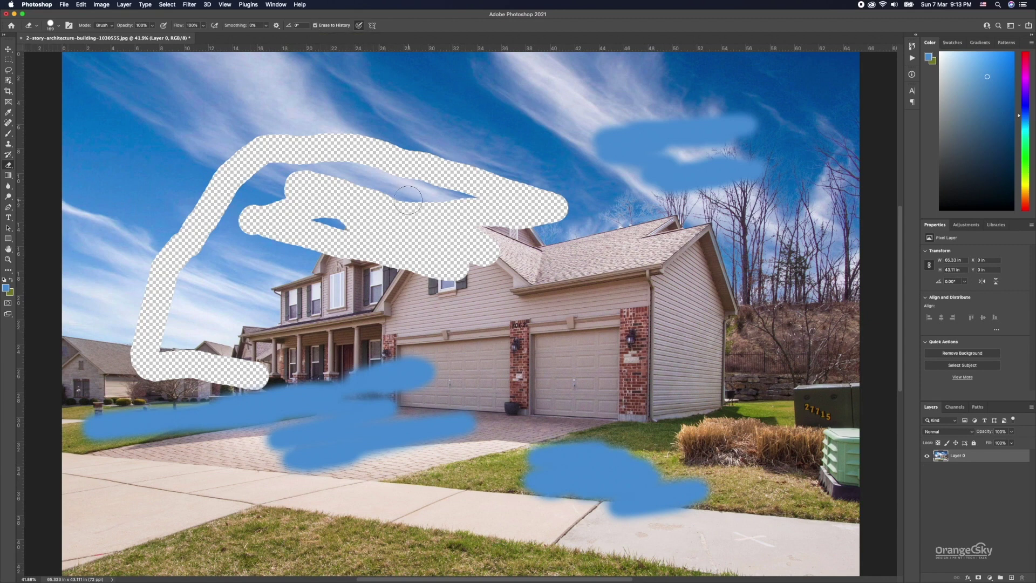
pyautogui.moveTo(613, 135)
pyautogui.mouseDown()
pyautogui.moveTo(604, 165)
pyautogui.moveTo(661, 112)
pyautogui.moveTo(739, 112)
pyautogui.mouseUp()
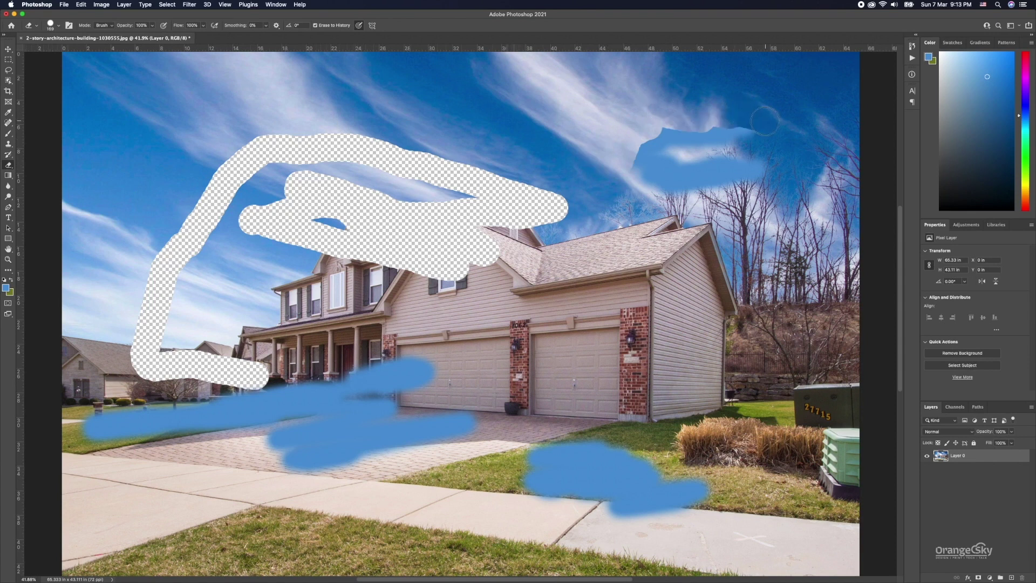
pyautogui.moveTo(763, 166); pyautogui.dragTo(765, 132)
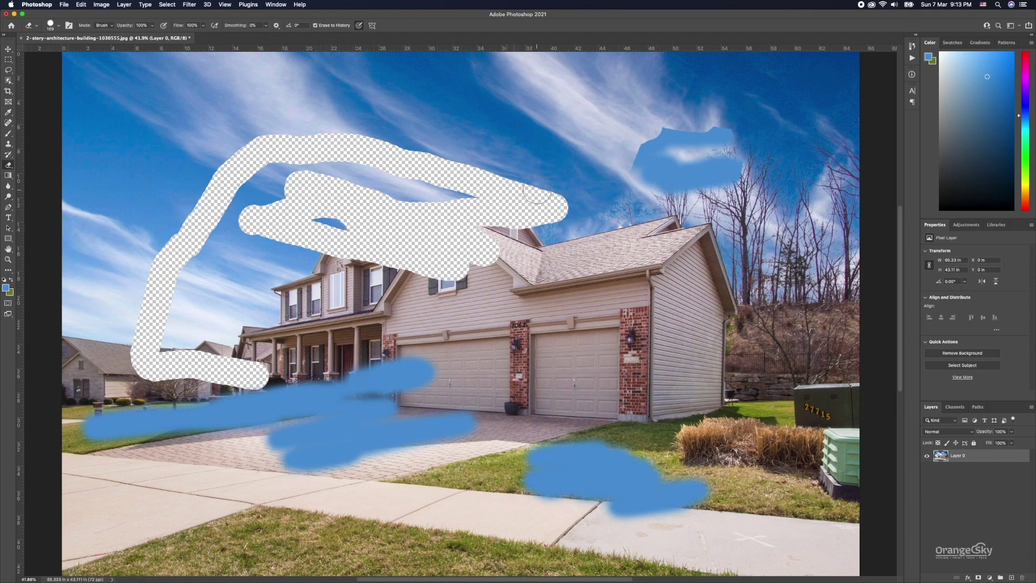
pyautogui.moveTo(545, 213); pyautogui.dragTo(561, 189)
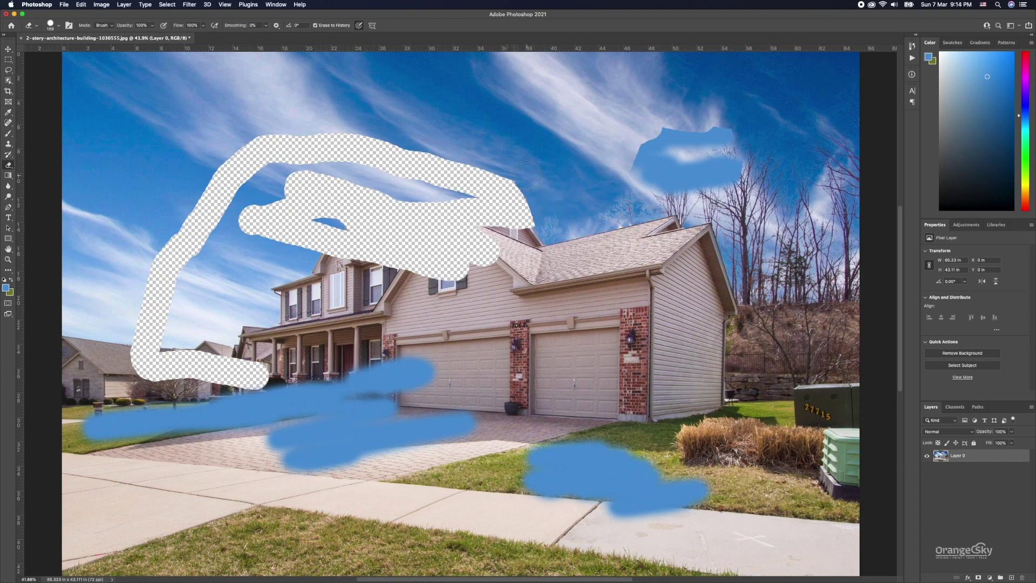
pyautogui.moveTo(520, 207)
pyautogui.mouseDown()
pyautogui.moveTo(448, 150)
pyautogui.moveTo(503, 173)
pyautogui.mouseUp()
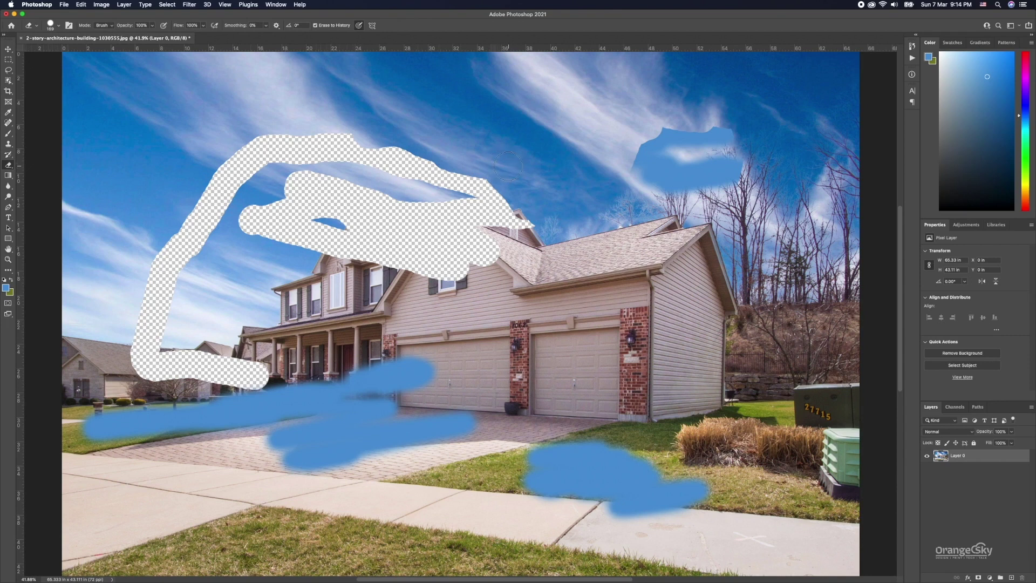
pyautogui.moveTo(459, 186)
pyautogui.mouseDown()
pyautogui.moveTo(405, 187)
pyautogui.moveTo(313, 146)
pyautogui.mouseUp()
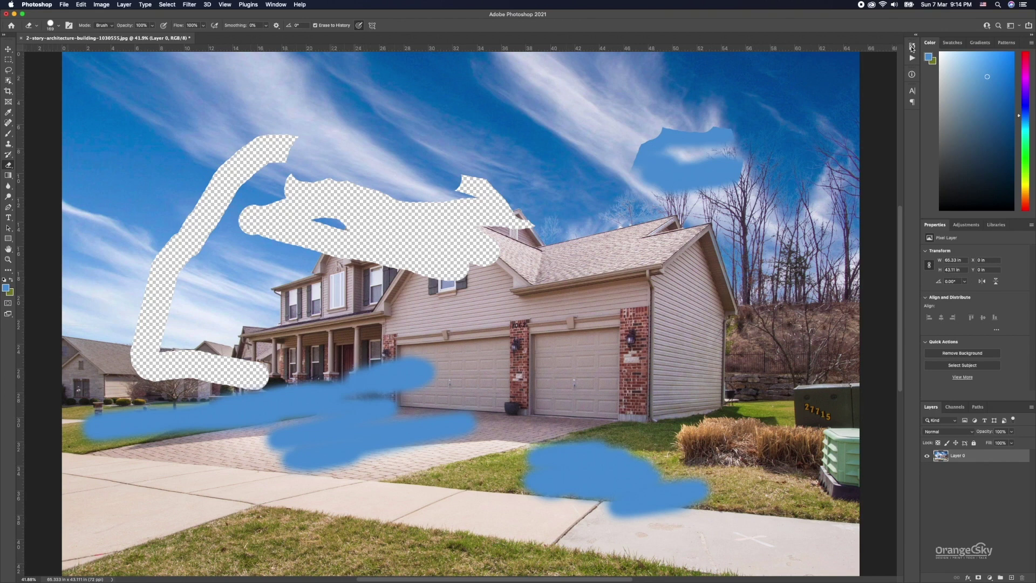
pyautogui.click(912, 47)
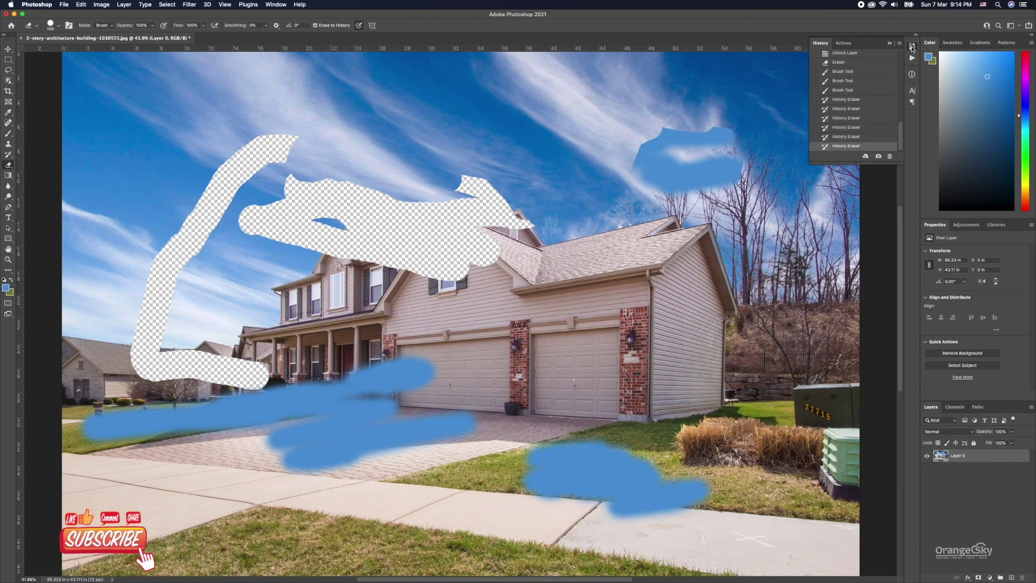
# Step: Show the History panel from the Window menu and adjust its placement
pyautogui.click(912, 48)
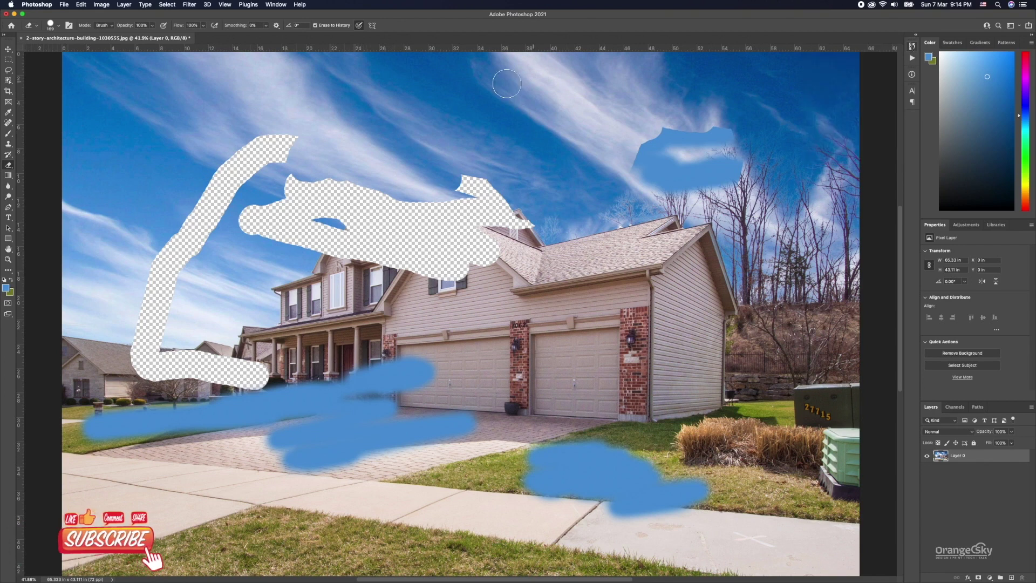
pyautogui.click(267, 7)
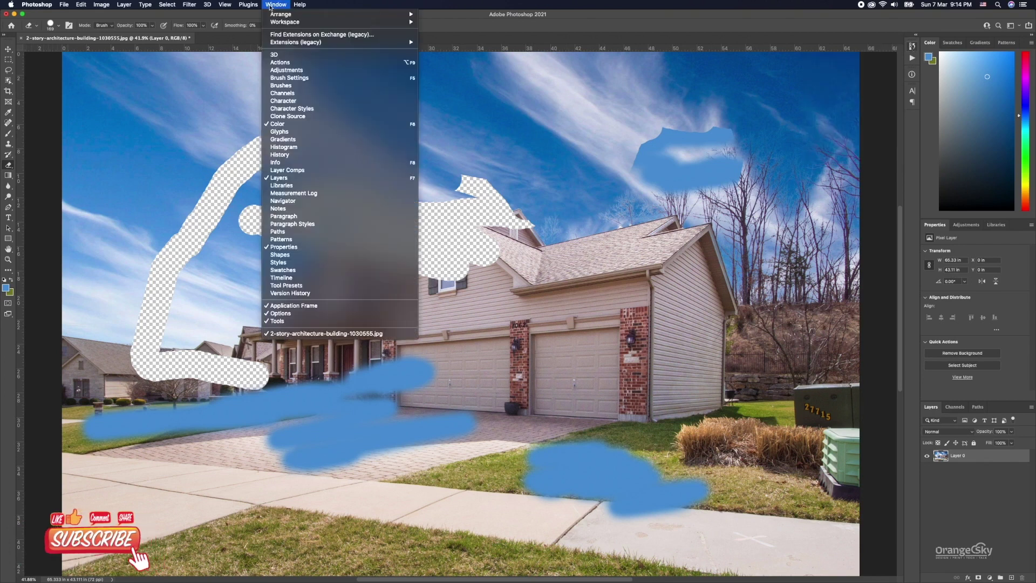
pyautogui.click(284, 158)
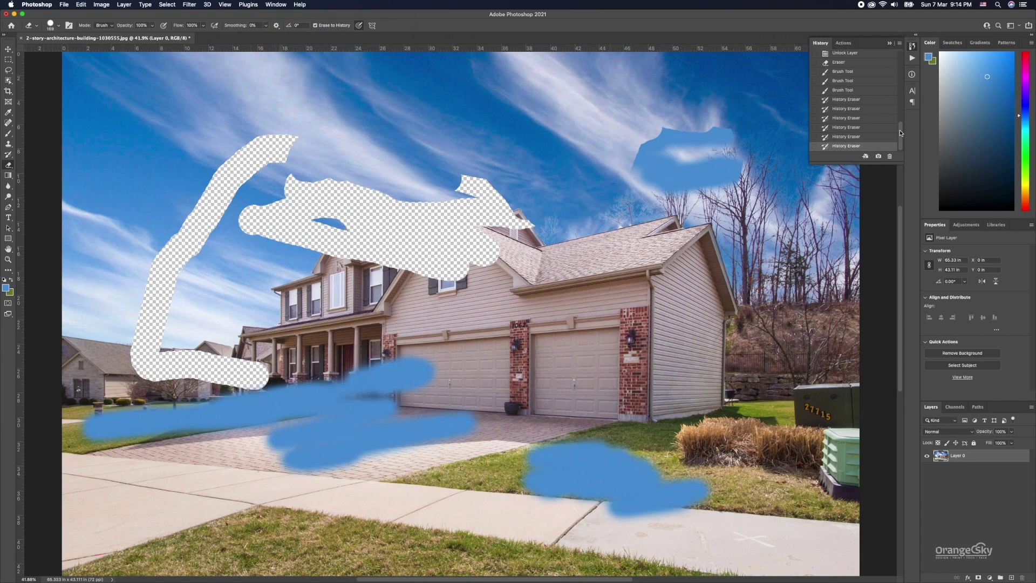
pyautogui.moveTo(900, 134); pyautogui.dragTo(857, 64)
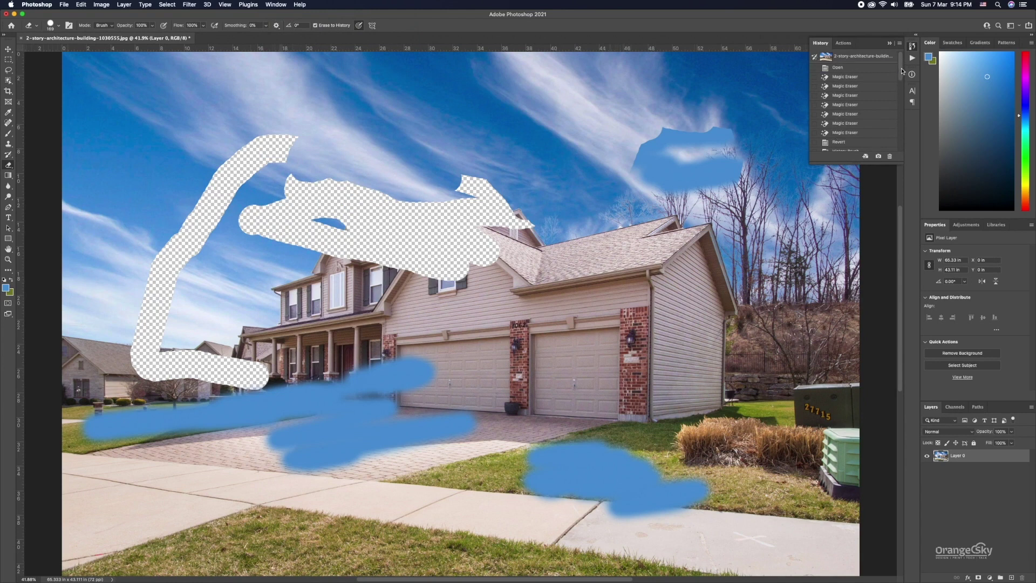
pyautogui.moveTo(901, 67); pyautogui.dragTo(902, 79)
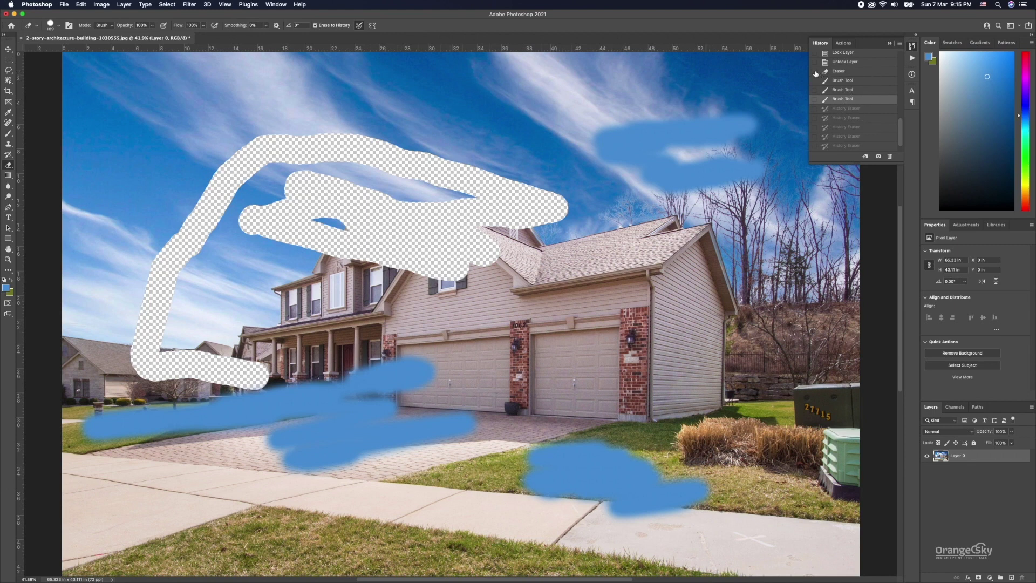
pyautogui.moveTo(901, 130)
pyautogui.mouseDown()
pyautogui.moveTo(916, 45)
pyautogui.moveTo(912, 123)
pyautogui.mouseUp()
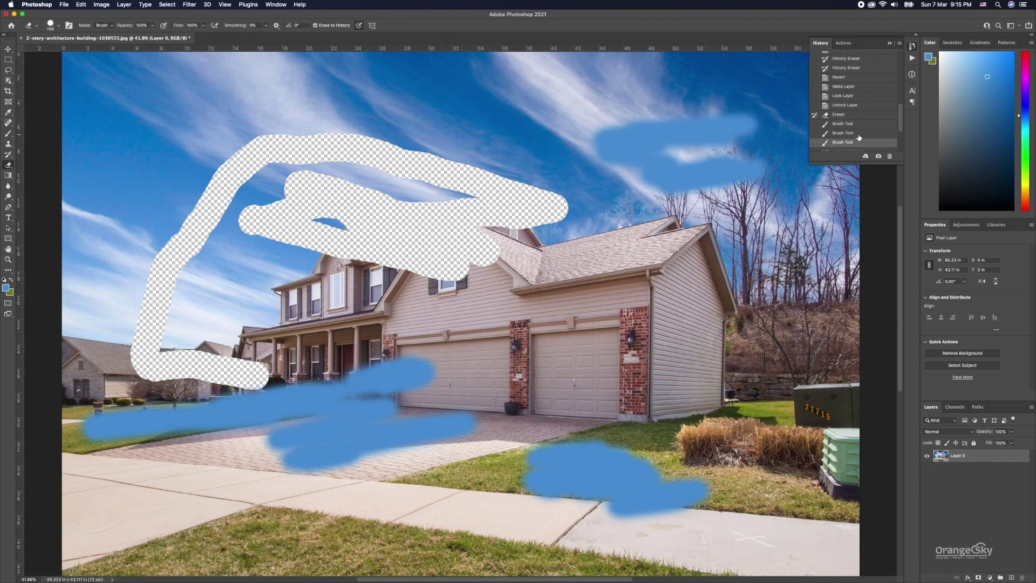
# Step: Paint the original clouds back over the upper-right blue blob and nearby spots, then close History
pyautogui.moveTo(578, 216)
pyautogui.mouseDown()
pyautogui.moveTo(548, 147)
pyautogui.moveTo(729, 130)
pyautogui.moveTo(767, 109)
pyautogui.mouseUp()
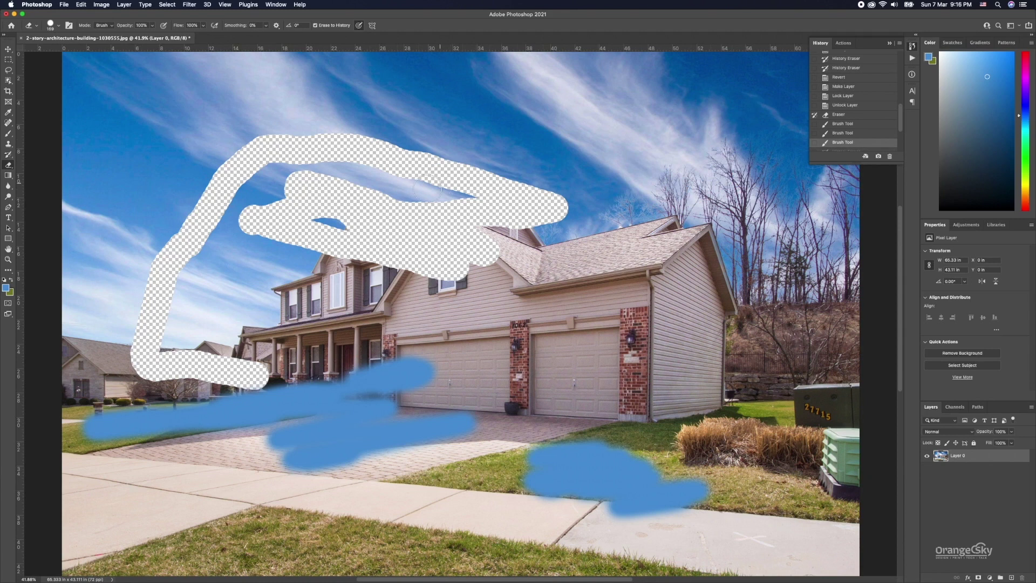
pyautogui.click(383, 233)
pyautogui.click(194, 224)
pyautogui.click(357, 238)
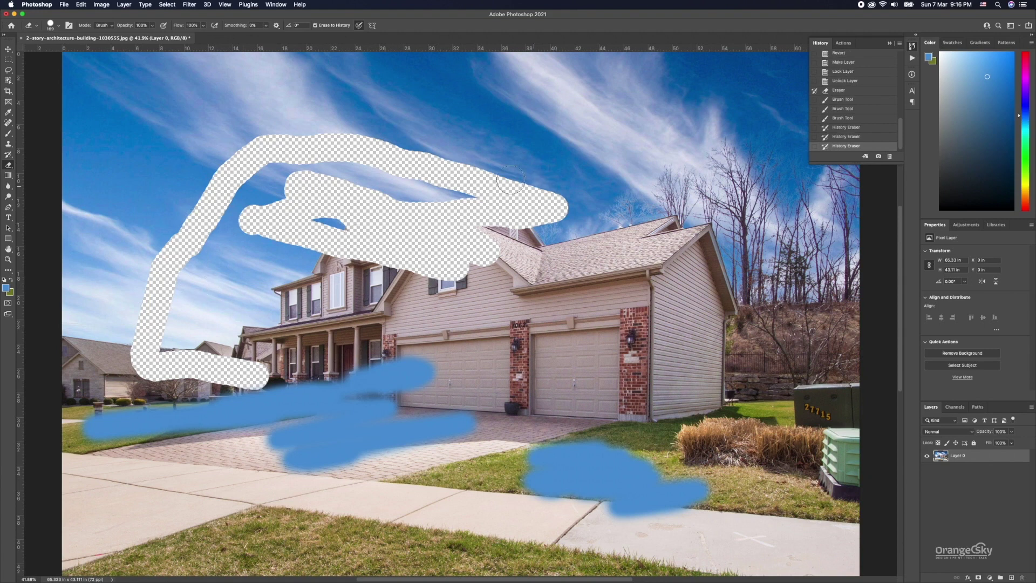
pyautogui.click(551, 272)
pyautogui.click(891, 44)
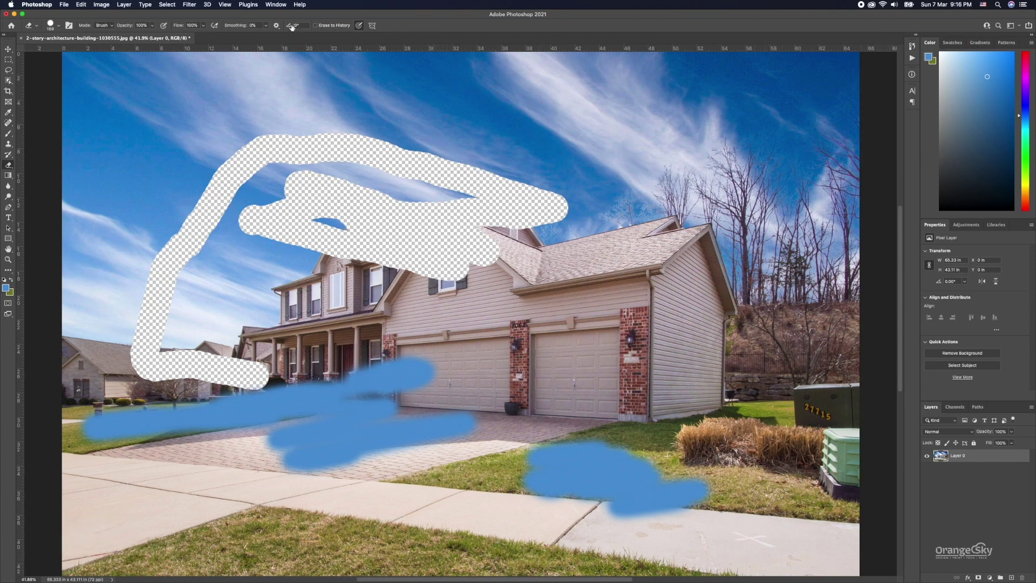
# Step: Revert the photo with File > Revert and bring up the painting symmetry list
pyautogui.click(63, 7)
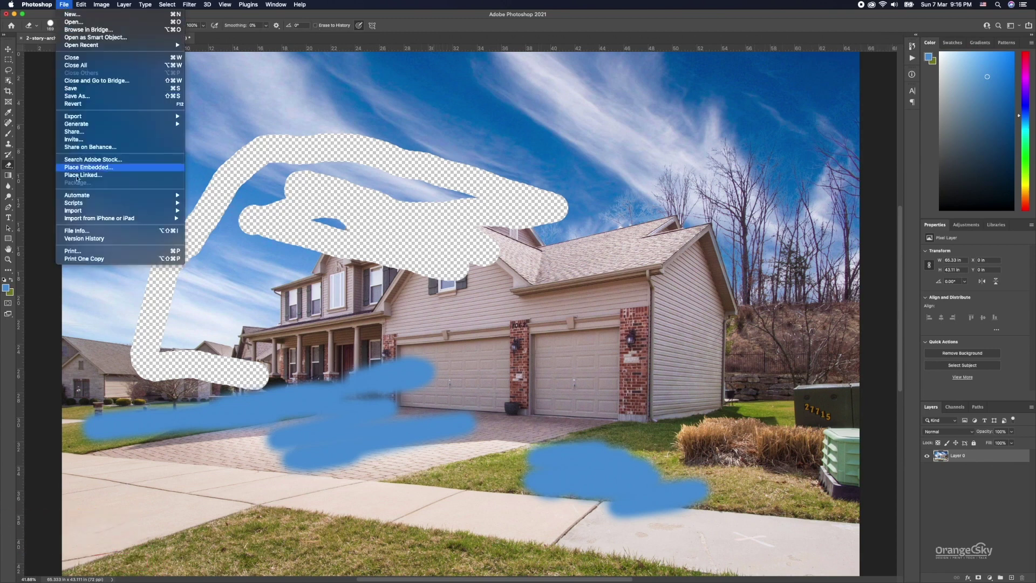
pyautogui.click(100, 108)
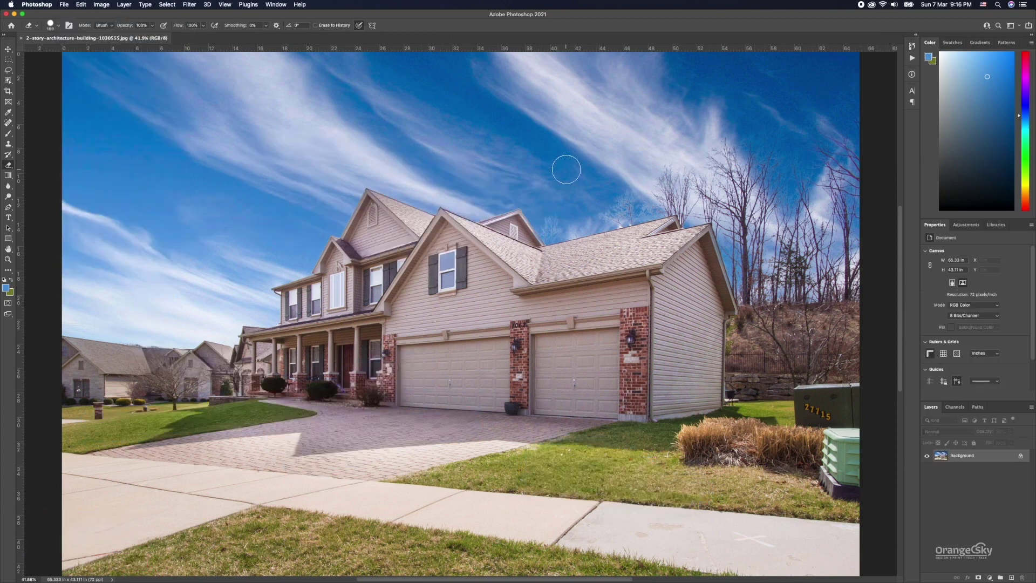
pyautogui.click(373, 26)
pyautogui.click(428, 36)
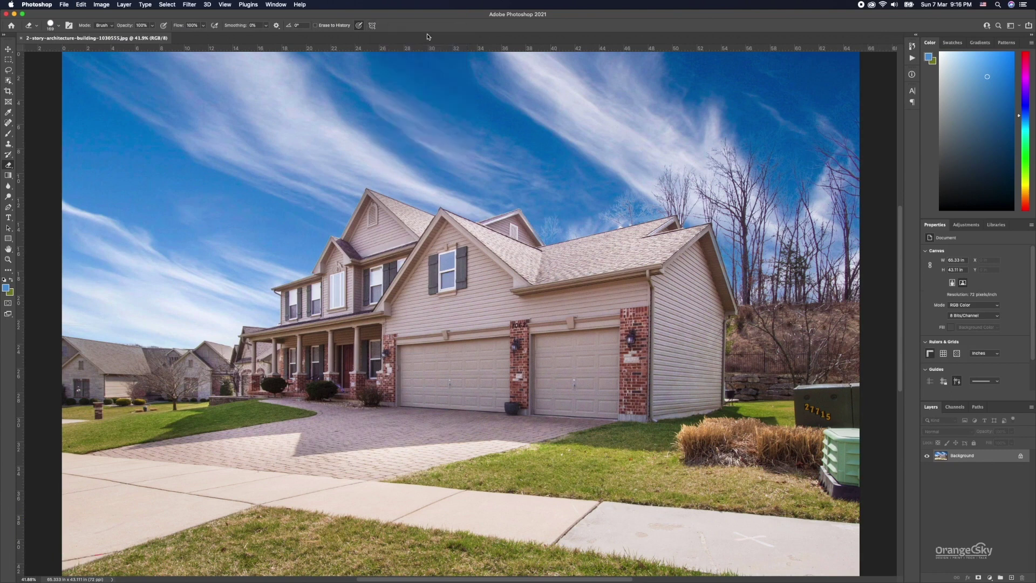
pyautogui.click(372, 30)
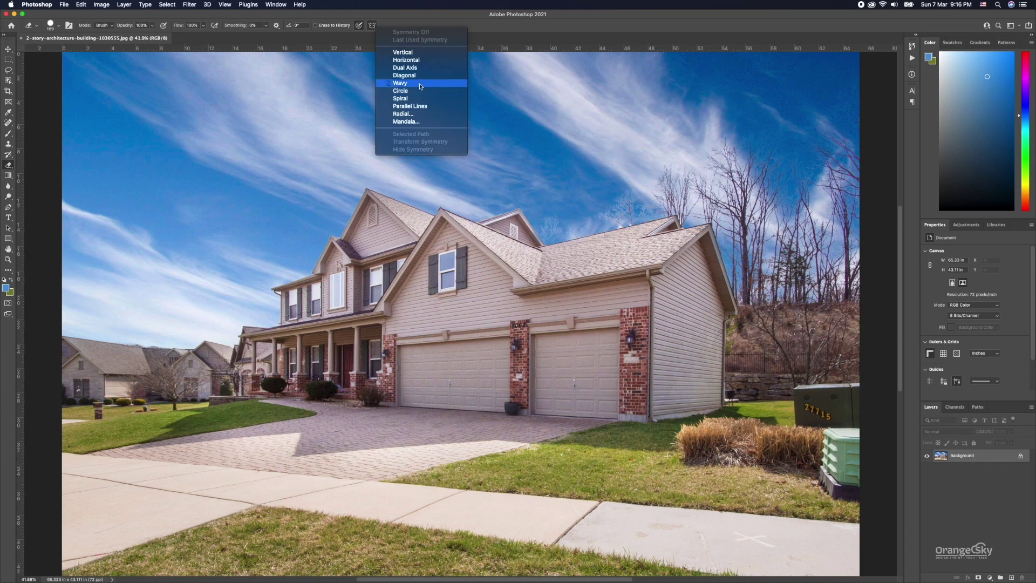
# Step: Turn on Wavy symmetry, paint a mirrored green stroke over the roof, then undo it
pyautogui.click(420, 86)
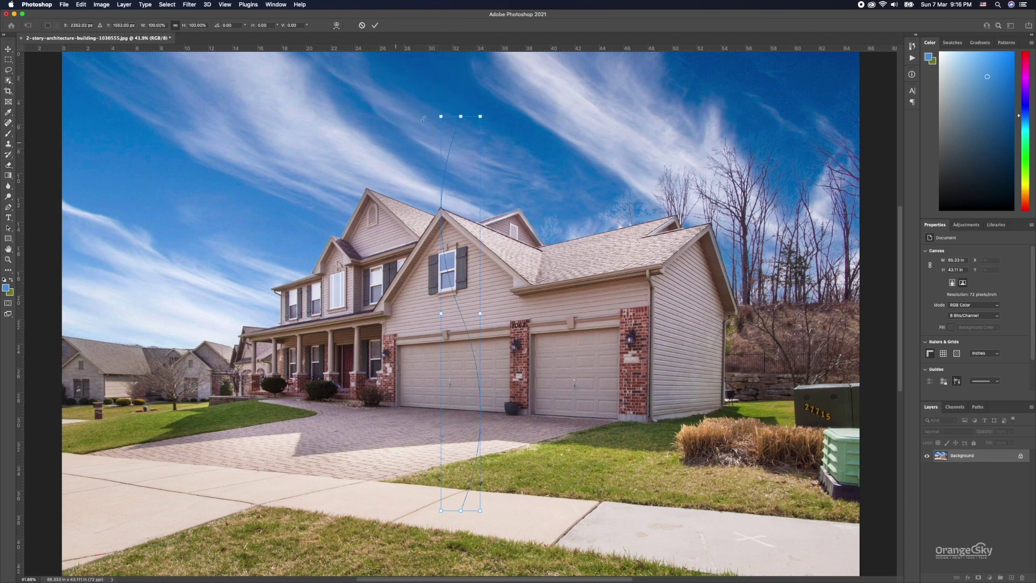
pyautogui.click(376, 26)
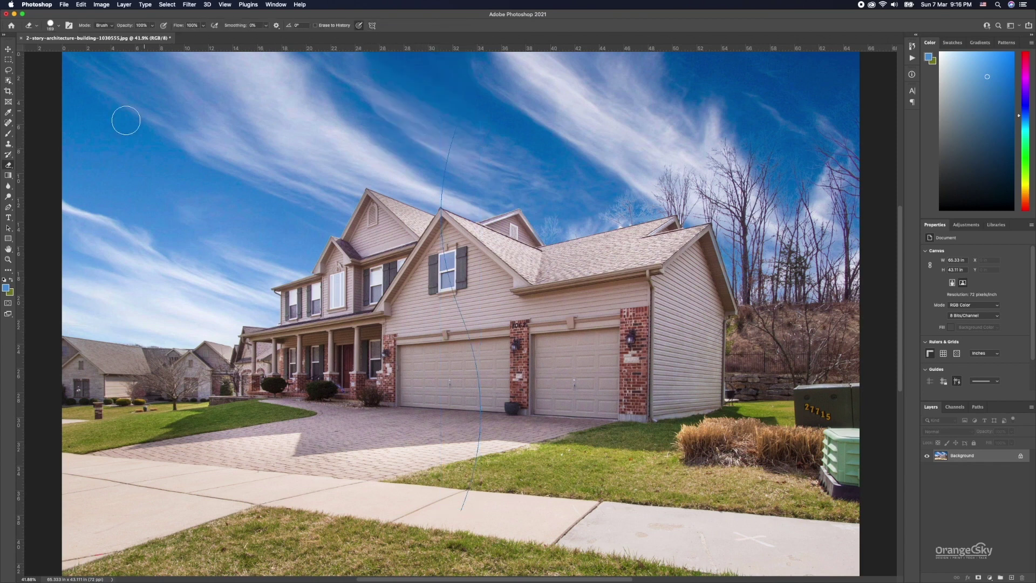
pyautogui.moveTo(454, 122)
pyautogui.mouseDown()
pyautogui.moveTo(409, 265)
pyautogui.moveTo(437, 281)
pyautogui.mouseUp()
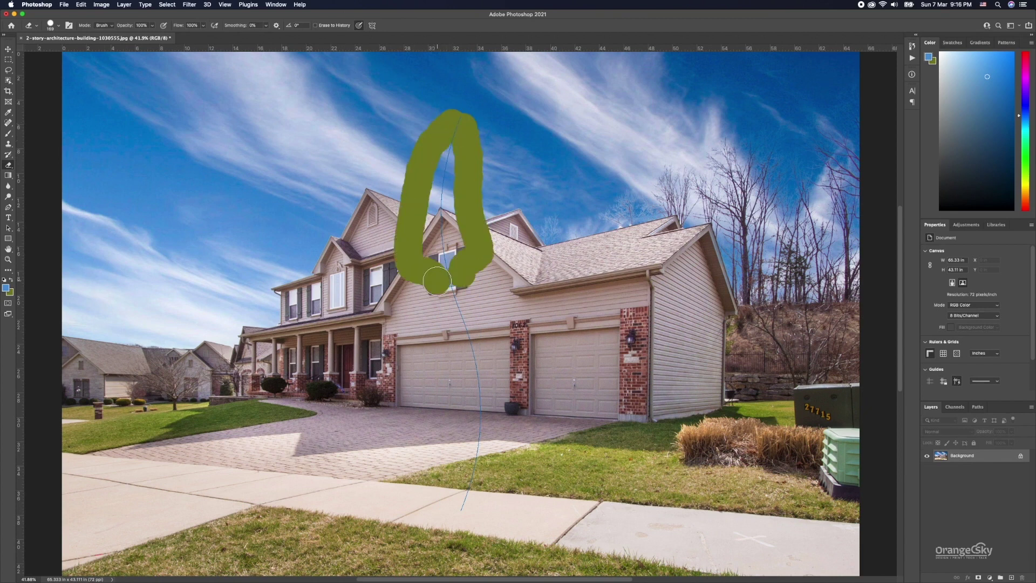
pyautogui.hotkey('ctrl', 'z')
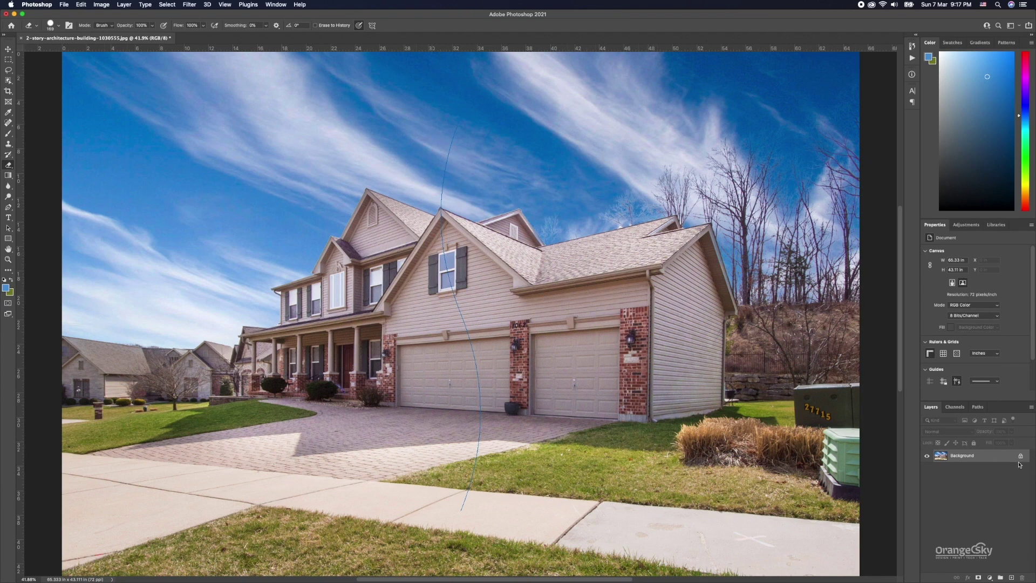
# Step: Unlock the layer, erase mirrored wavy strokes across sky, roof and porch, then undo them
pyautogui.click(1021, 457)
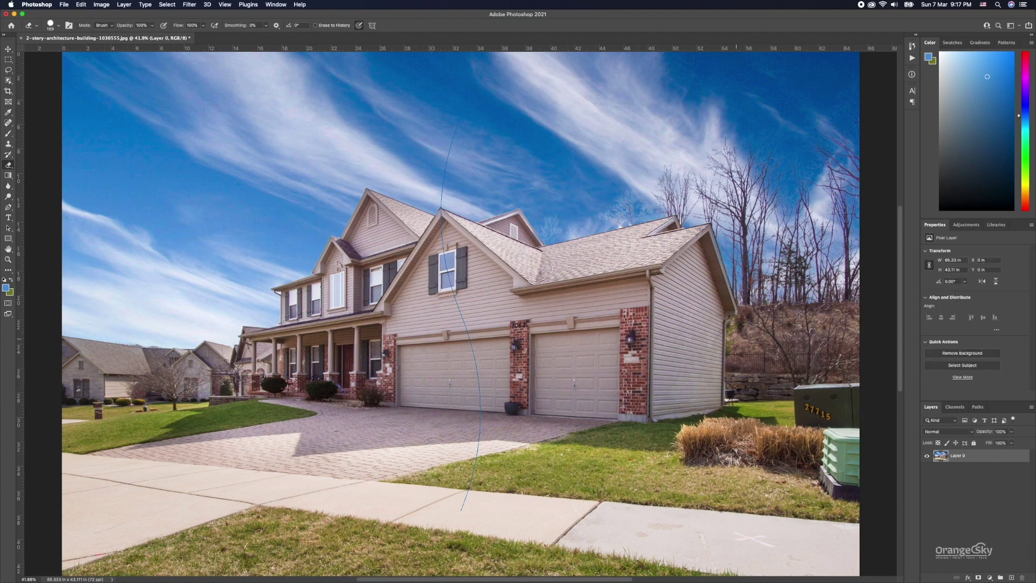
pyautogui.moveTo(460, 128)
pyautogui.mouseDown()
pyautogui.moveTo(420, 323)
pyautogui.moveTo(472, 377)
pyautogui.moveTo(381, 406)
pyautogui.mouseUp()
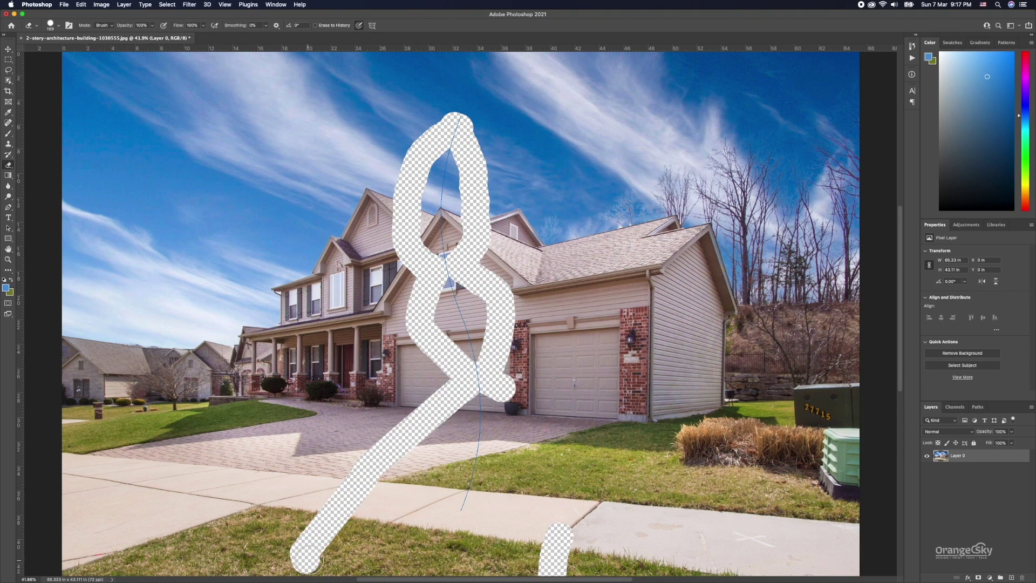
pyautogui.moveTo(356, 353); pyautogui.dragTo(132, 283)
pyautogui.moveTo(402, 273); pyautogui.dragTo(245, 191)
pyautogui.hotkey('ctrl', 'z')
pyautogui.hotkey('ctrl', 'z')
pyautogui.hotkey('ctrl', 'z')
pyautogui.hotkey('ctrl', 'z')
pyautogui.hotkey('ctrl', 'z')
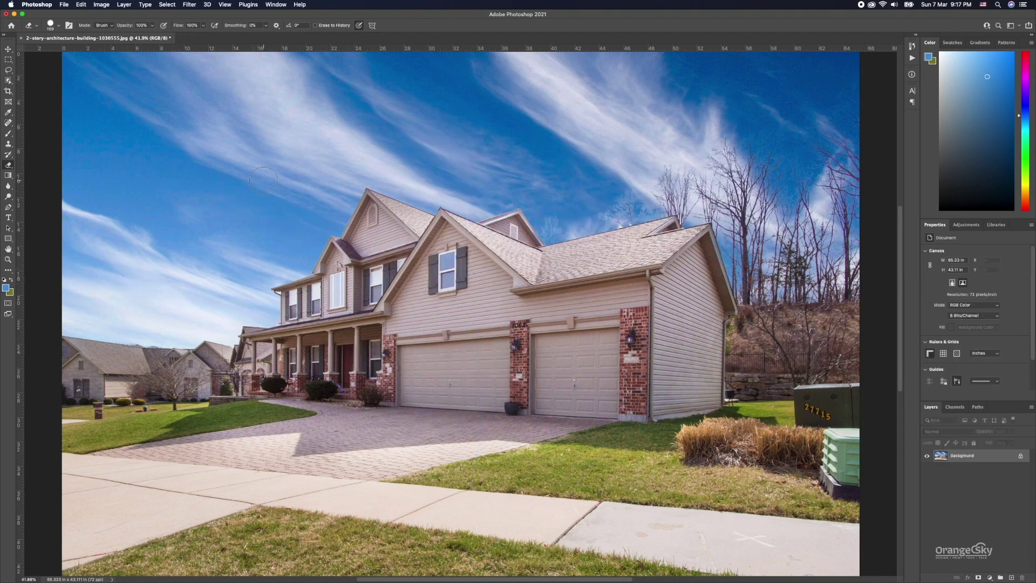
# Step: Switch to the Background Eraser and test-erase the sky above the roof and along the roofline
pyautogui.rightClick(8, 164)
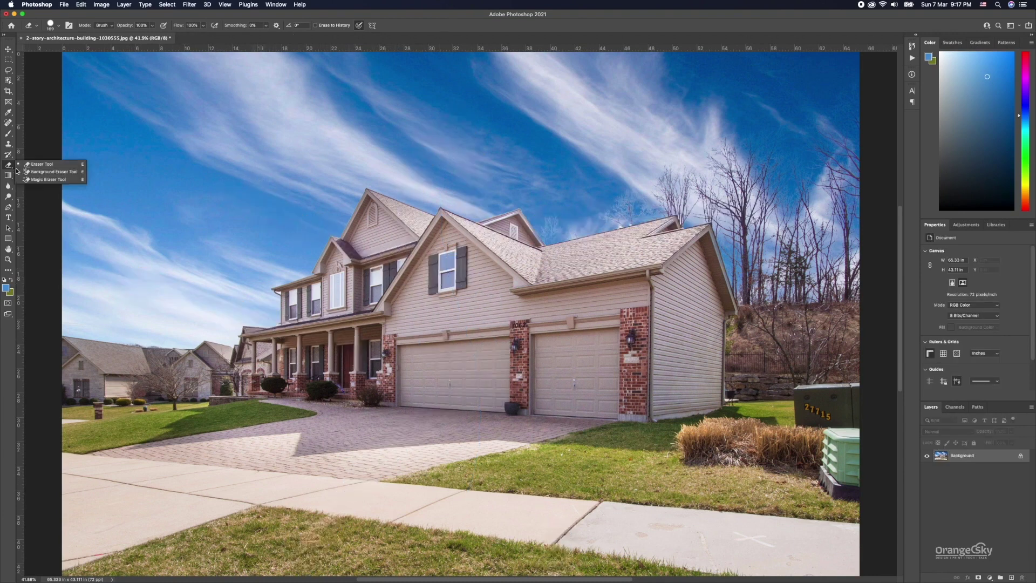
pyautogui.click(52, 172)
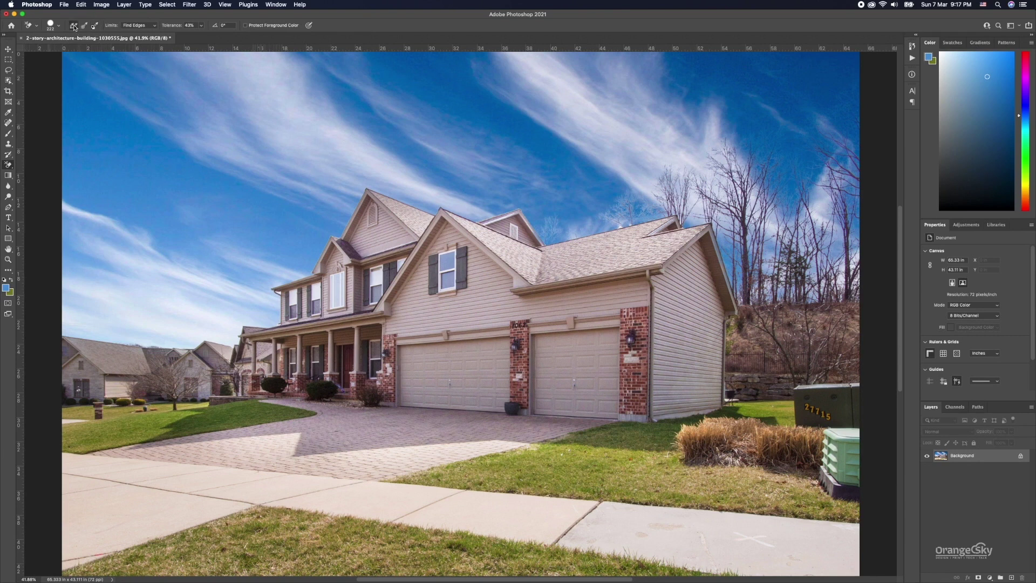
pyautogui.moveTo(574, 198)
pyautogui.mouseDown()
pyautogui.moveTo(415, 186)
pyautogui.moveTo(349, 207)
pyautogui.moveTo(290, 268)
pyautogui.moveTo(262, 278)
pyautogui.moveTo(262, 295)
pyautogui.moveTo(304, 258)
pyautogui.mouseUp()
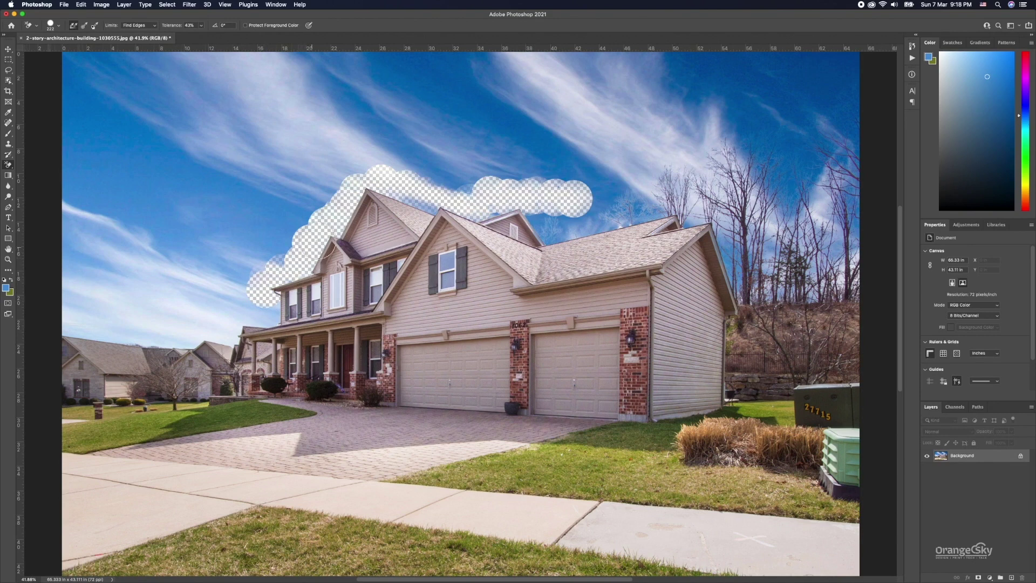
pyautogui.moveTo(333, 219); pyautogui.dragTo(357, 228)
pyautogui.moveTo(432, 210); pyautogui.dragTo(562, 223)
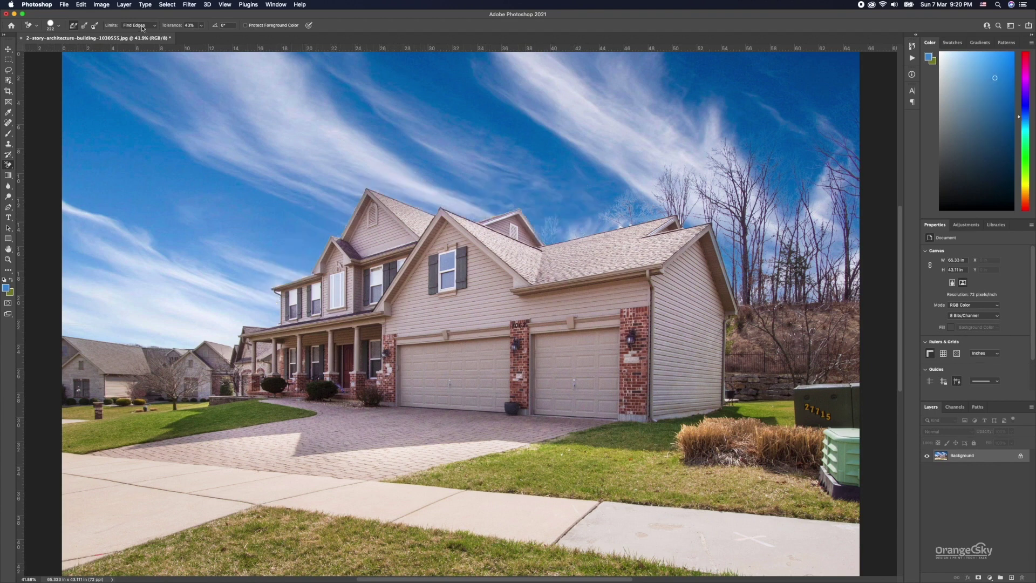
pyautogui.click(138, 25)
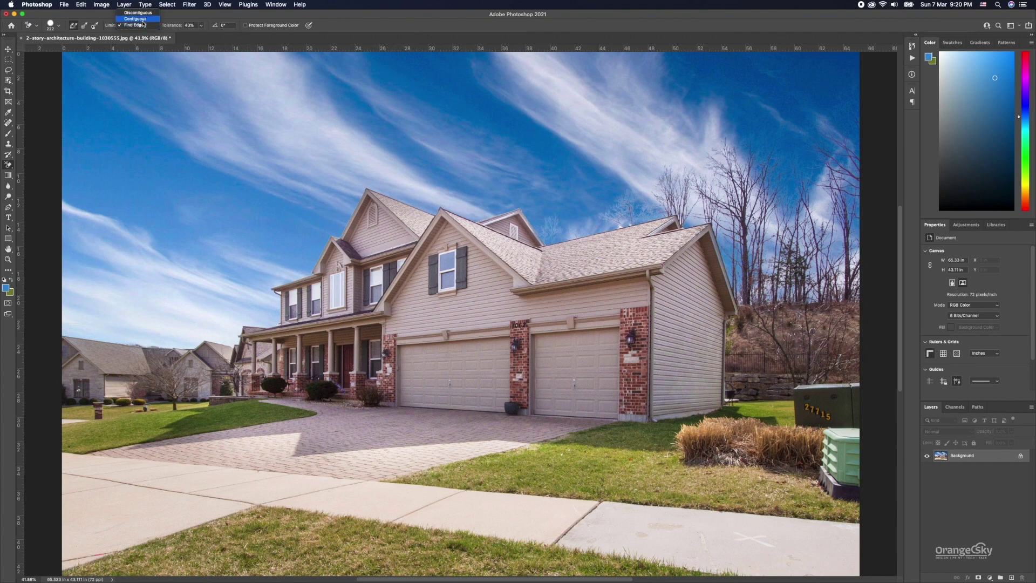
# Step: Set Limits to Discontiguous and erase a patch of sky
pyautogui.click(142, 13)
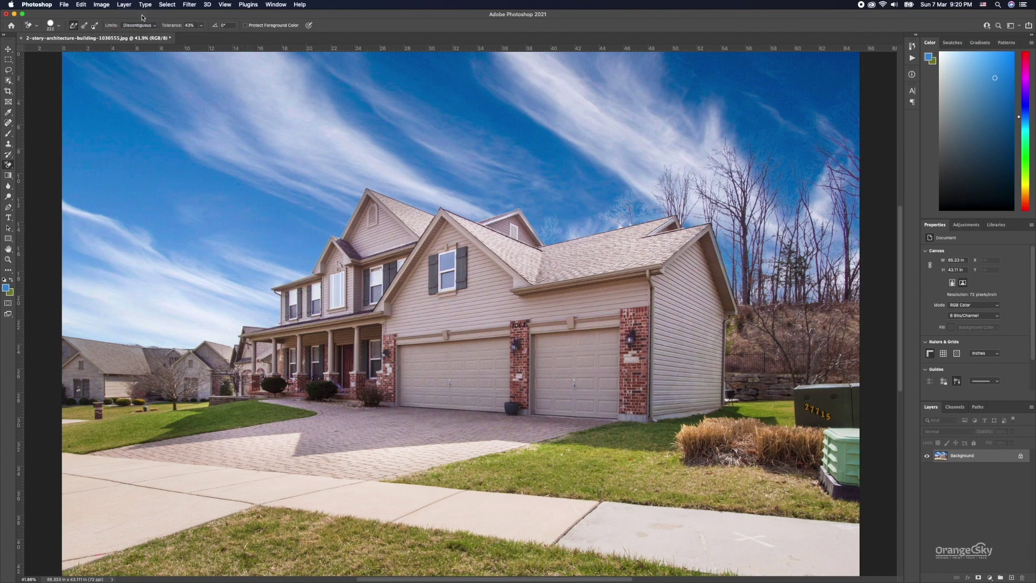
pyautogui.click(284, 244)
pyautogui.moveTo(287, 241)
pyautogui.mouseDown()
pyautogui.moveTo(312, 235)
pyautogui.moveTo(300, 266)
pyautogui.moveTo(263, 295)
pyautogui.moveTo(271, 306)
pyautogui.moveTo(231, 327)
pyautogui.moveTo(121, 333)
pyautogui.moveTo(64, 319)
pyautogui.moveTo(219, 293)
pyautogui.moveTo(240, 236)
pyautogui.moveTo(152, 282)
pyautogui.moveTo(253, 253)
pyautogui.moveTo(311, 214)
pyautogui.moveTo(291, 216)
pyautogui.mouseUp()
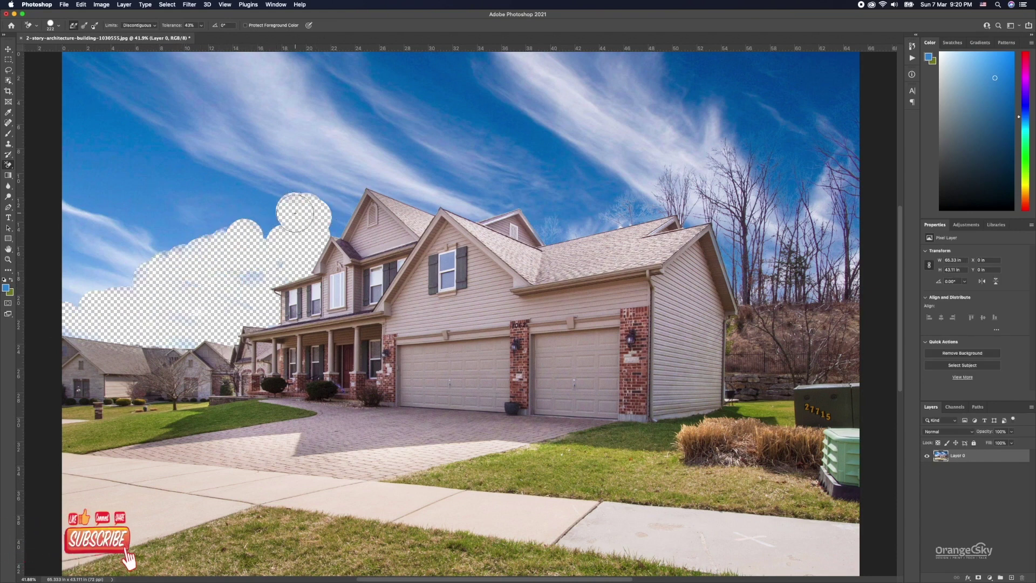
# Step: Switch Limits to Contiguous, erase sky above the roof peak, then undo the erasing
pyautogui.click(139, 25)
pyautogui.click(135, 31)
pyautogui.click(342, 194)
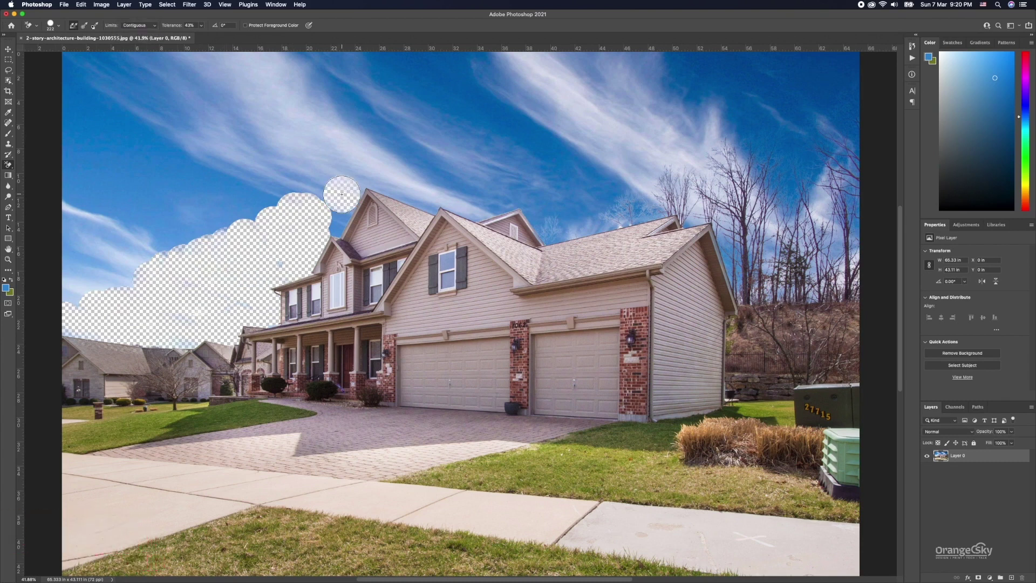
pyautogui.moveTo(342, 195)
pyautogui.mouseDown()
pyautogui.moveTo(356, 177)
pyautogui.moveTo(336, 210)
pyautogui.moveTo(359, 175)
pyautogui.moveTo(433, 202)
pyautogui.moveTo(564, 208)
pyautogui.moveTo(626, 200)
pyautogui.moveTo(628, 176)
pyautogui.mouseUp()
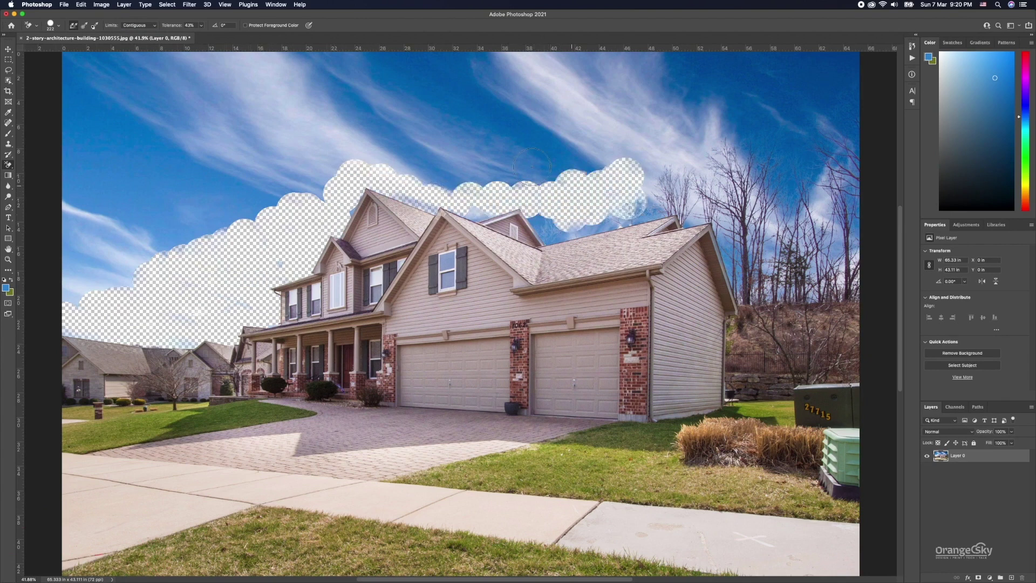
pyautogui.hotkey('ctrl', 'z')
pyautogui.hotkey('ctrl', 'z')
pyautogui.hotkey('ctrl', 'z')
pyautogui.hotkey('ctrl', 'z')
pyautogui.hotkey('ctrl', 'z')
pyautogui.hotkey('ctrl', 'z')
pyautogui.hotkey('ctrl', 'z')
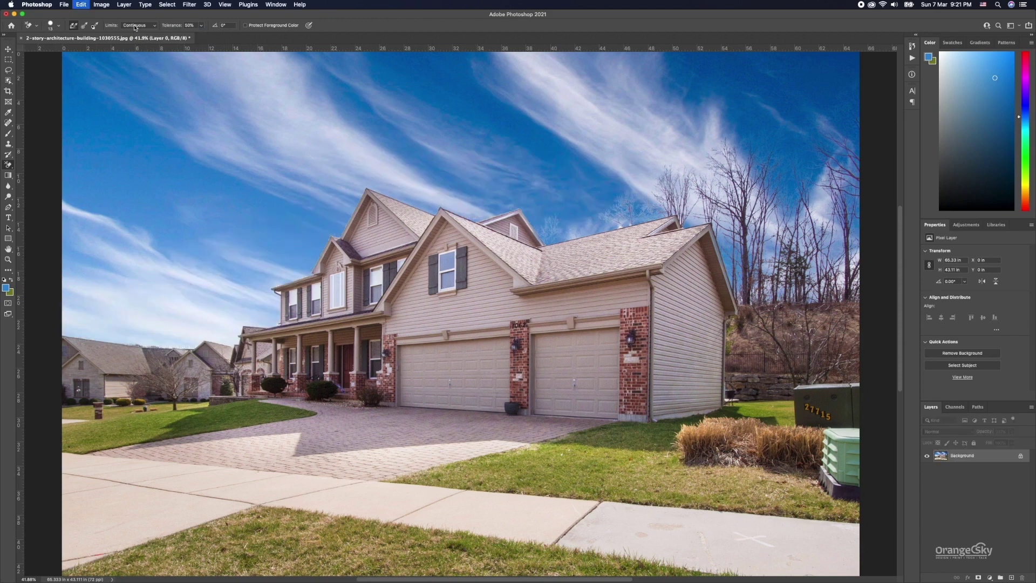
# Step: Set the Background Eraser limits to Find Edges and make the brush much larger
pyautogui.click(139, 27)
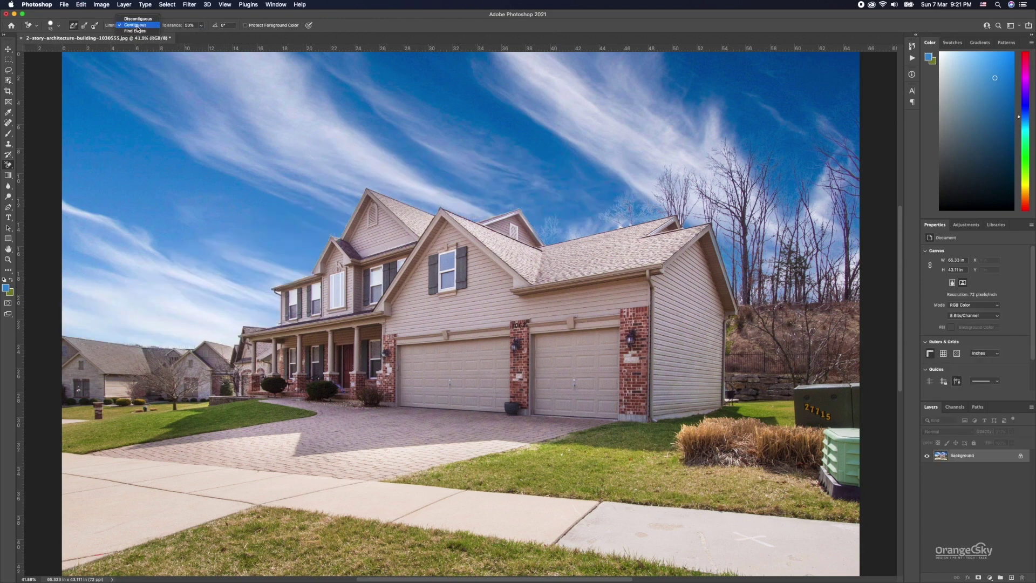
pyautogui.click(136, 31)
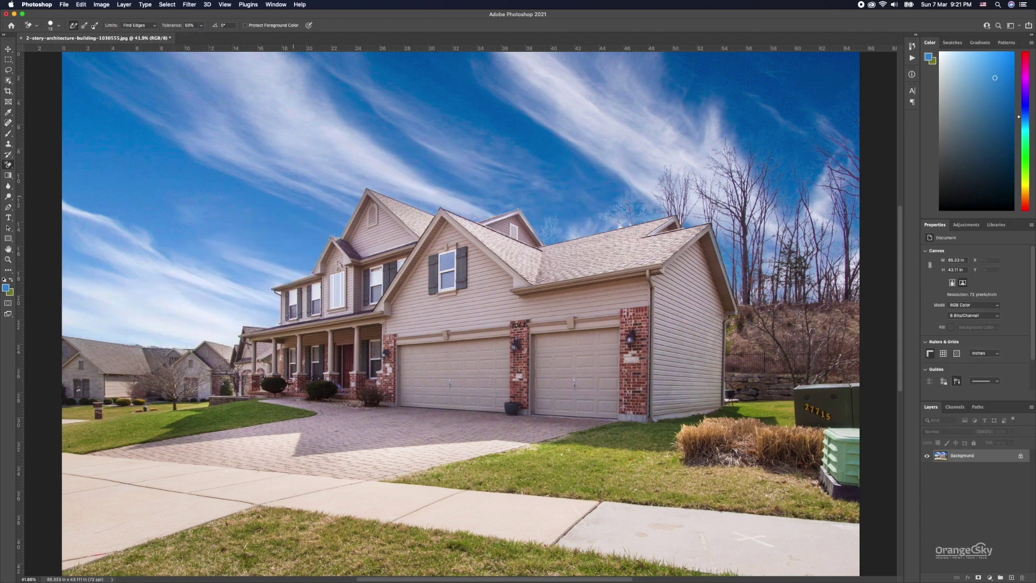
pyautogui.rightClick(267, 182)
pyautogui.click(309, 196)
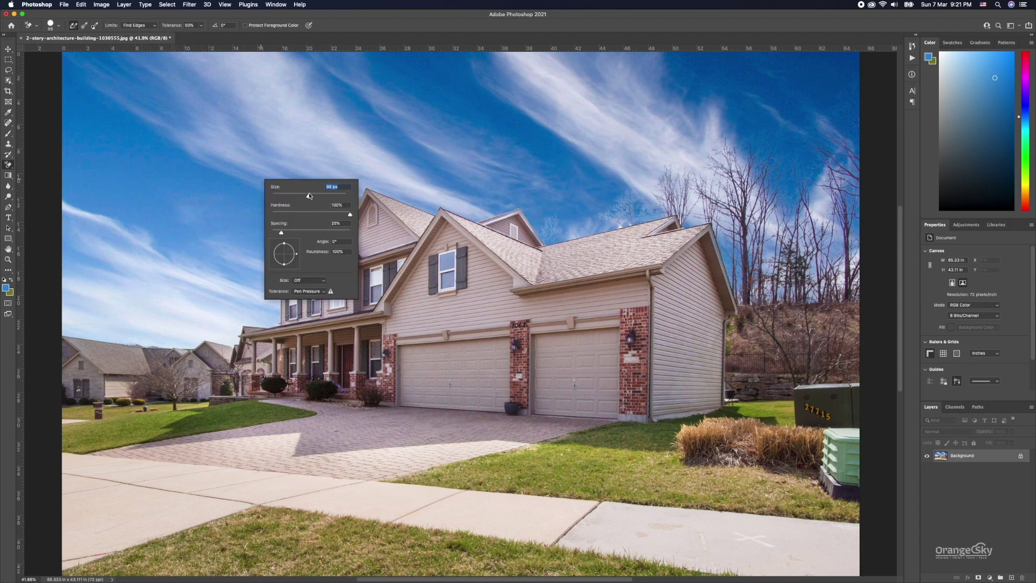
# Step: Test-erase a cloud-shaped patch of sky, set Sampling to Once, then undo the erasing
pyautogui.click(229, 231)
pyautogui.moveTo(289, 241)
pyautogui.mouseDown()
pyautogui.moveTo(322, 236)
pyautogui.moveTo(367, 184)
pyautogui.moveTo(430, 203)
pyautogui.moveTo(521, 203)
pyautogui.moveTo(467, 178)
pyautogui.moveTo(377, 167)
pyautogui.moveTo(280, 227)
pyautogui.moveTo(256, 259)
pyautogui.moveTo(243, 237)
pyautogui.moveTo(357, 146)
pyautogui.mouseUp()
pyautogui.moveTo(356, 145); pyautogui.dragTo(278, 173)
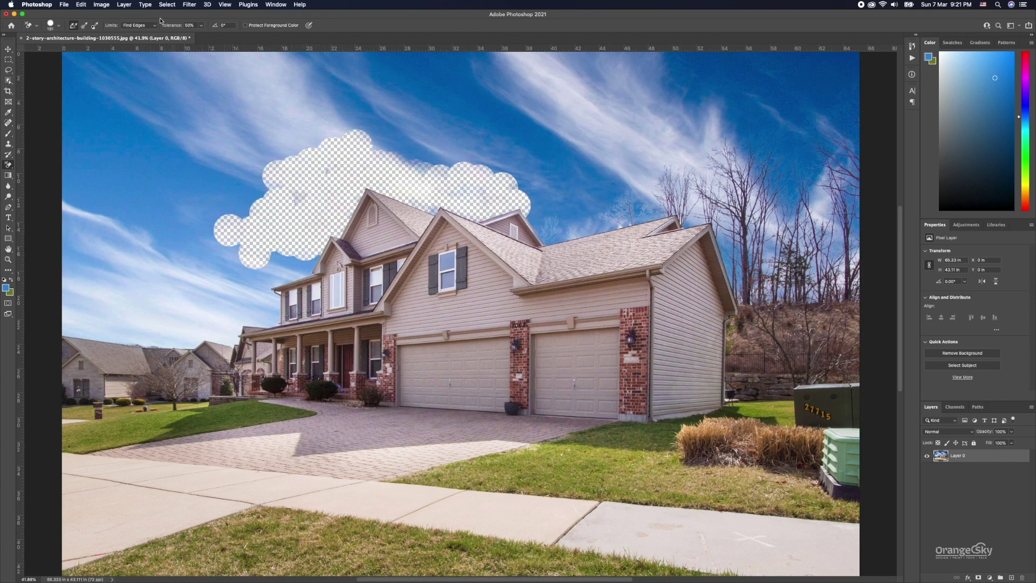
pyautogui.click(84, 26)
pyautogui.hotkey('ctrl', 'z')
pyautogui.hotkey('ctrl', 'z')
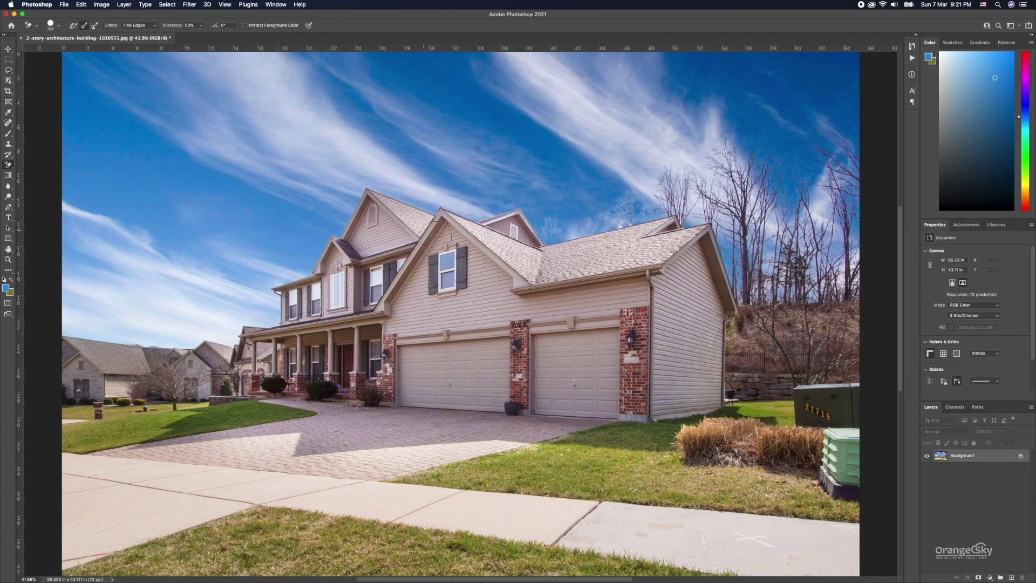
# Step: Erase sky around the roof peak, left gable and porch roof, then undo two strokes
pyautogui.moveTo(301, 251); pyautogui.dragTo(342, 204)
pyautogui.moveTo(359, 164)
pyautogui.mouseDown()
pyautogui.moveTo(393, 189)
pyautogui.moveTo(294, 208)
pyautogui.moveTo(303, 269)
pyautogui.mouseUp()
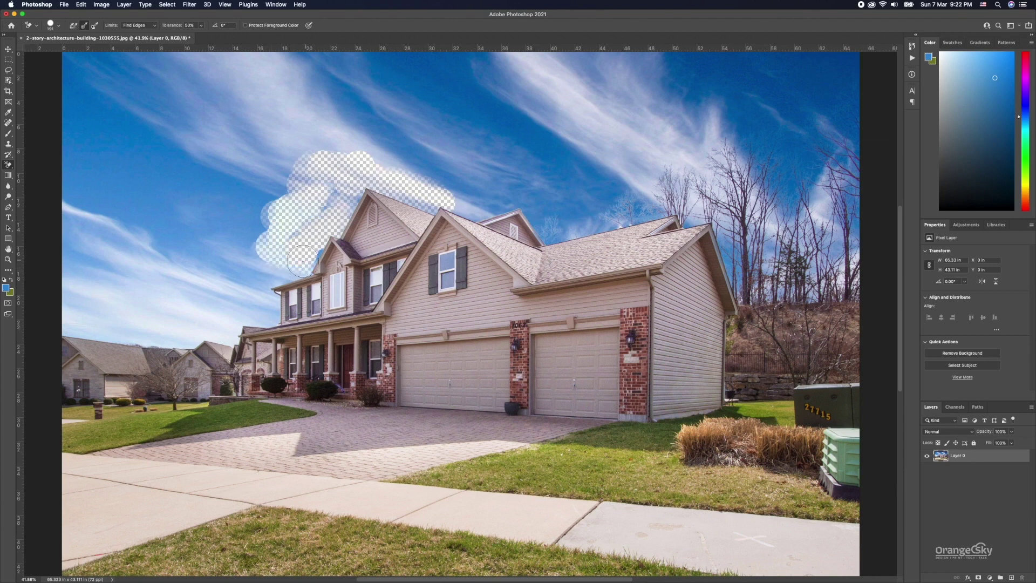
pyautogui.moveTo(285, 271); pyautogui.dragTo(253, 303)
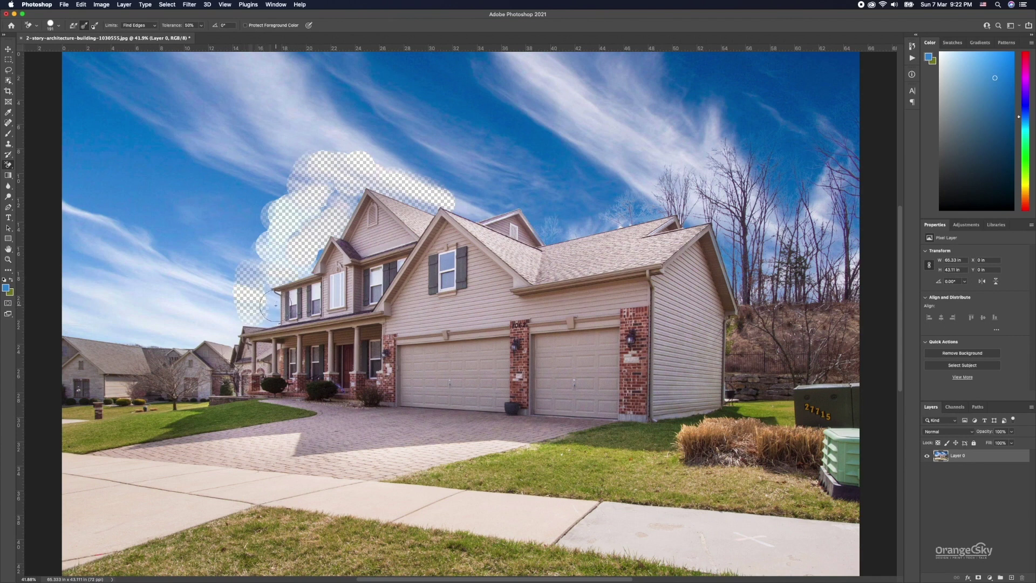
pyautogui.moveTo(274, 305); pyautogui.dragTo(222, 333)
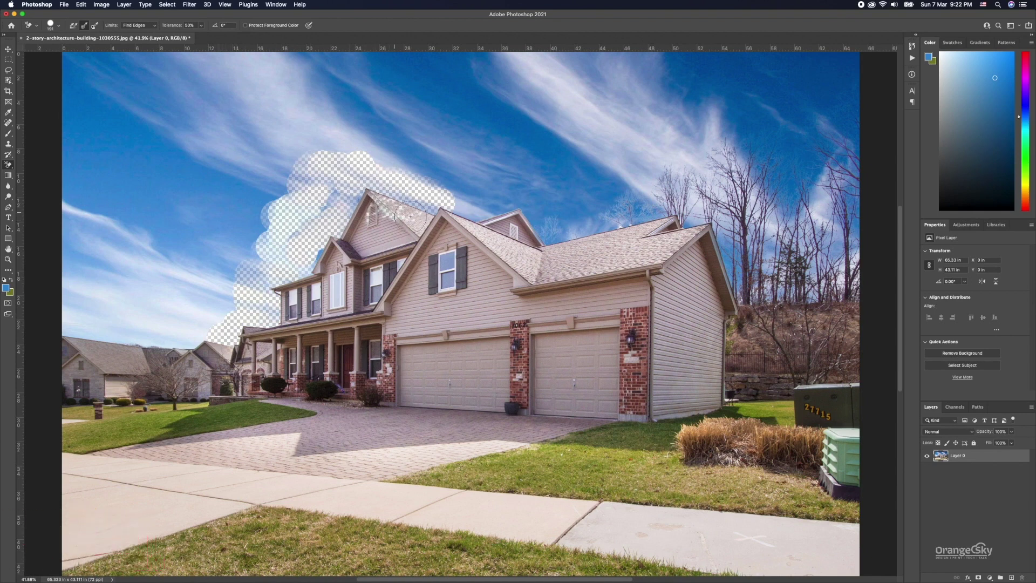
pyautogui.press('super+z')
pyautogui.press('super+z')
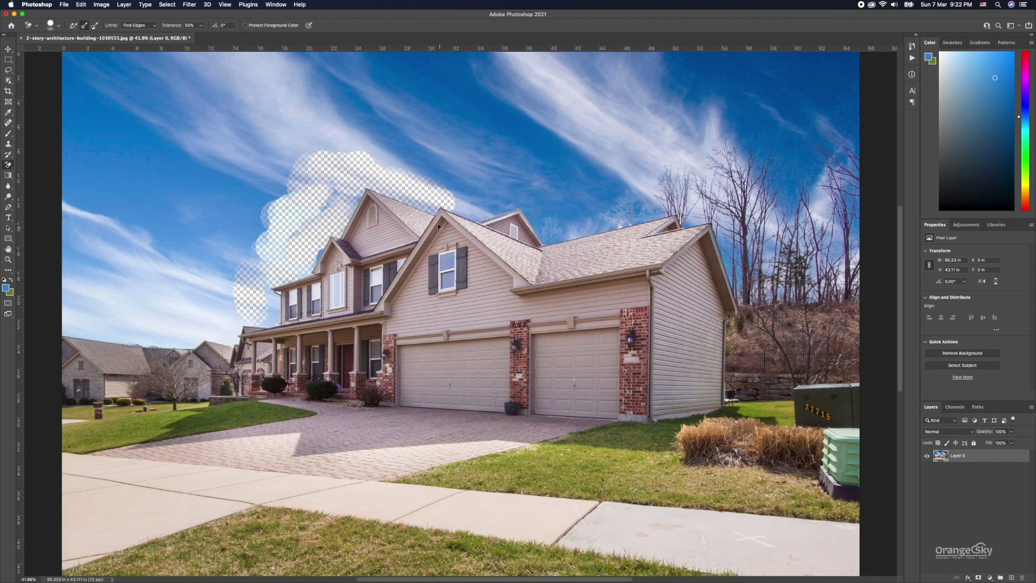
pyautogui.press('super+z')
pyautogui.press('super+z')
pyautogui.press('super+z')
pyautogui.press('super+z')
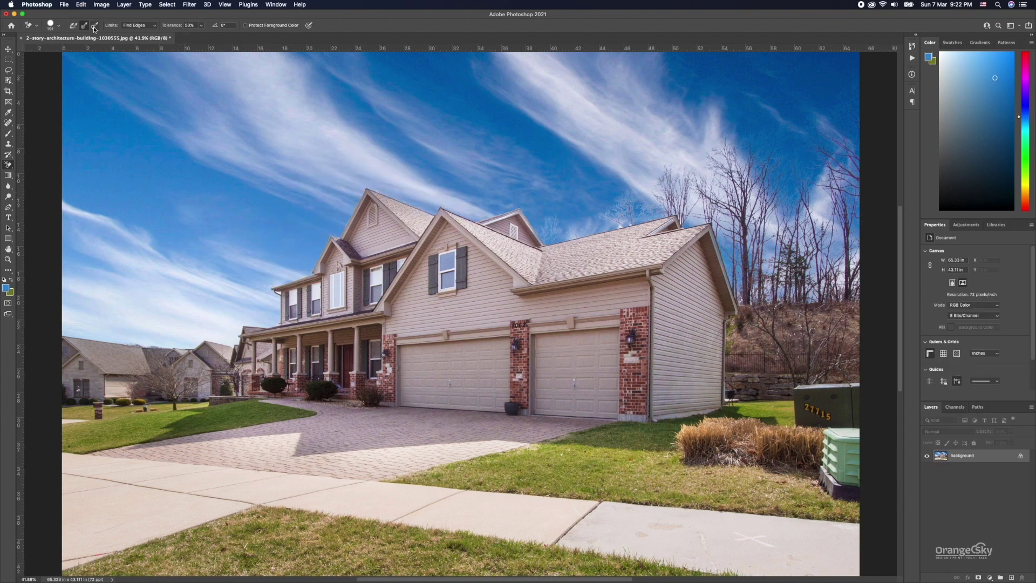
# Step: Erase a streak across the lower-left lawn using Background Swatch sampling
pyautogui.click(94, 27)
pyautogui.moveTo(147, 421)
pyautogui.mouseDown()
pyautogui.moveTo(257, 418)
pyautogui.moveTo(95, 446)
pyautogui.moveTo(100, 430)
pyautogui.moveTo(161, 405)
pyautogui.moveTo(200, 413)
pyautogui.moveTo(184, 420)
pyautogui.moveTo(246, 407)
pyautogui.moveTo(233, 406)
pyautogui.moveTo(302, 415)
pyautogui.moveTo(259, 409)
pyautogui.mouseUp()
pyautogui.rightClick(8, 164)
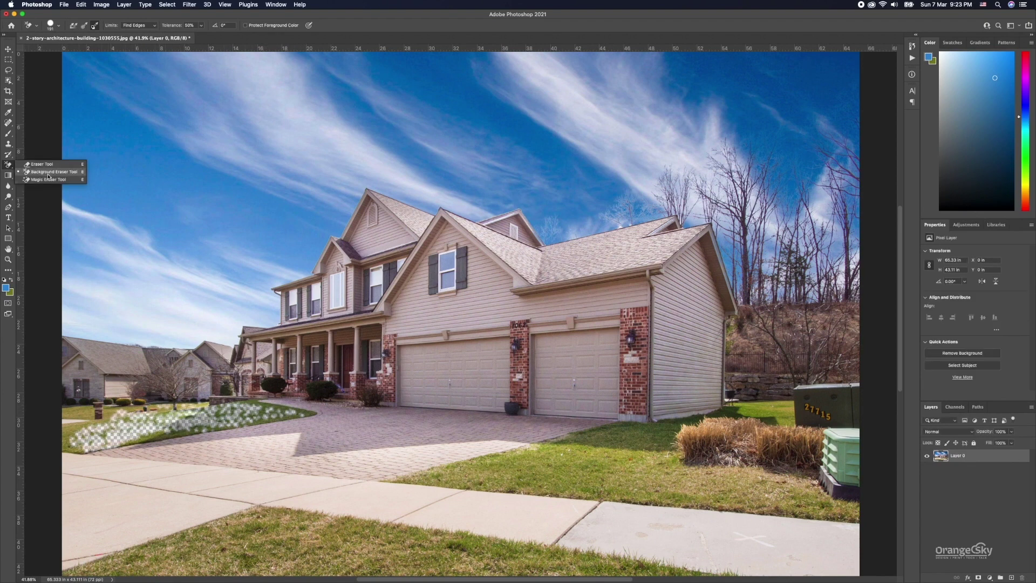
# Step: With the Magic Eraser, wipe the sky bands across the top and upper right
pyautogui.click(61, 181)
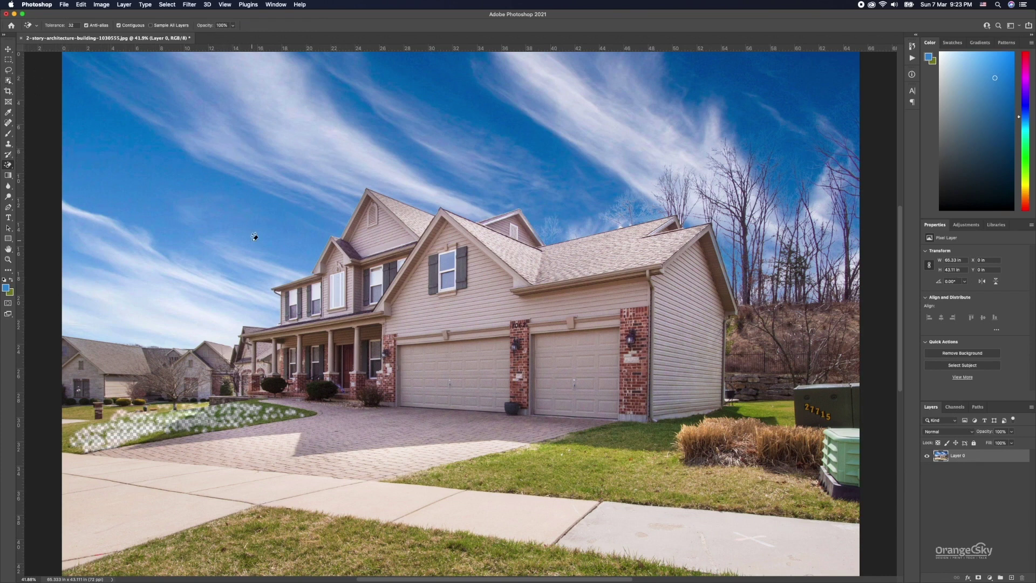
pyautogui.click(296, 233)
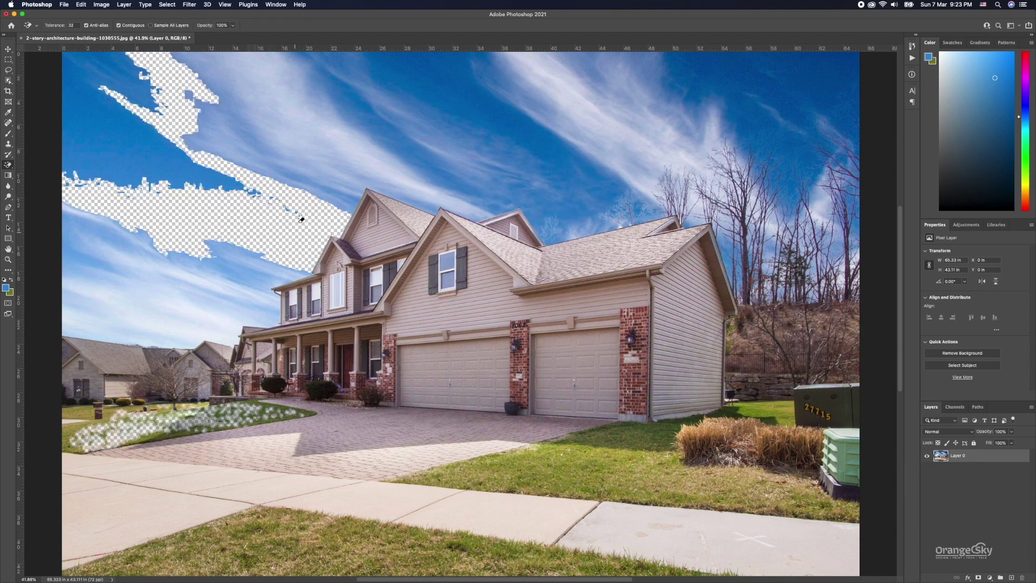
pyautogui.click(341, 193)
pyautogui.click(351, 176)
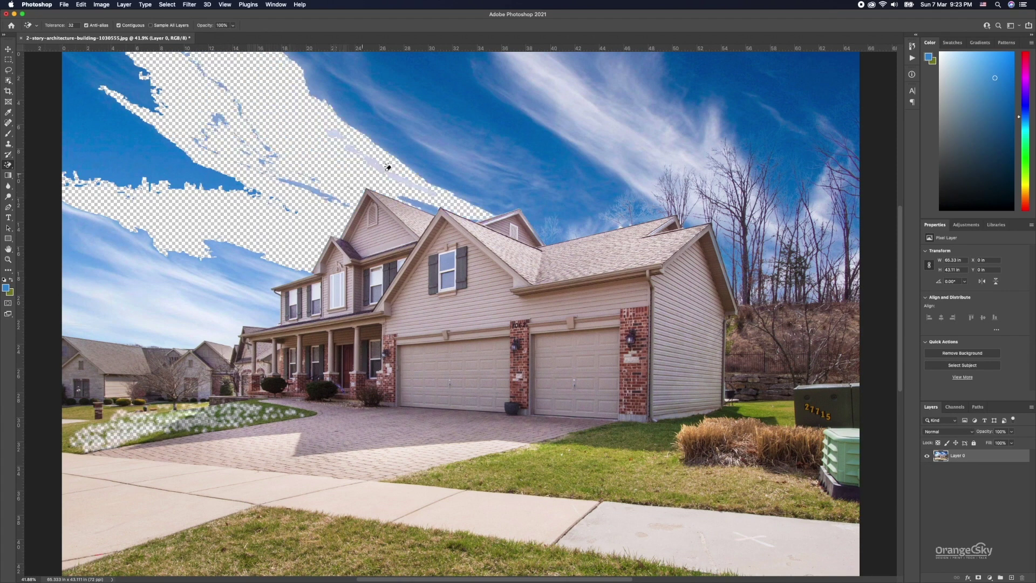
pyautogui.click(449, 157)
pyautogui.click(515, 160)
pyautogui.click(560, 180)
pyautogui.click(555, 211)
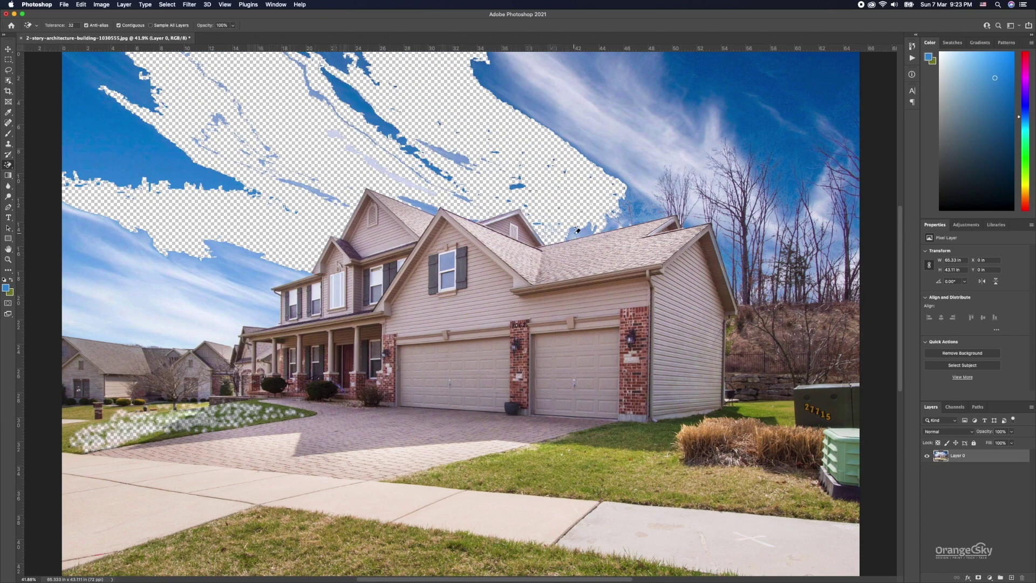
pyautogui.click(643, 186)
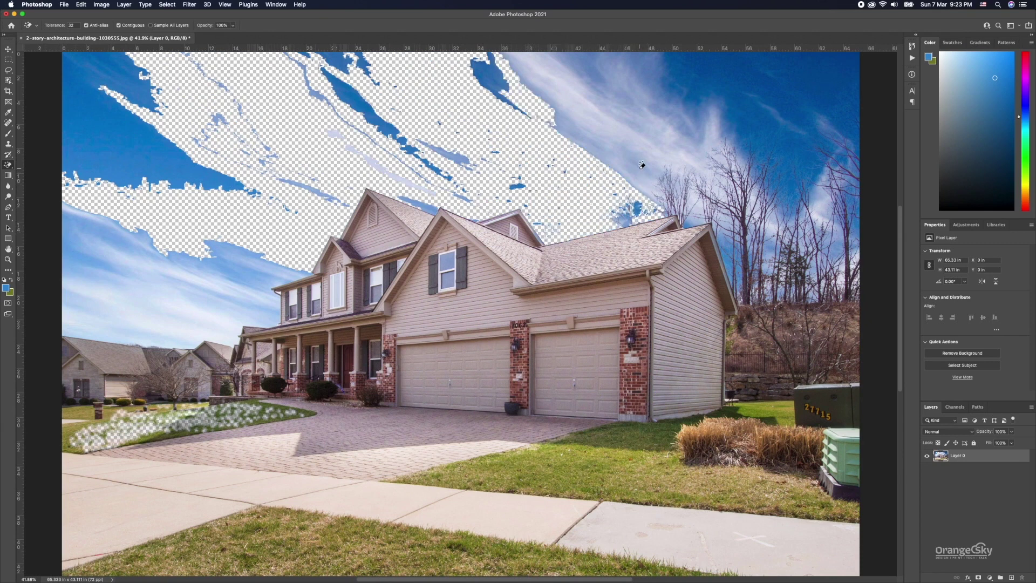
pyautogui.click(643, 164)
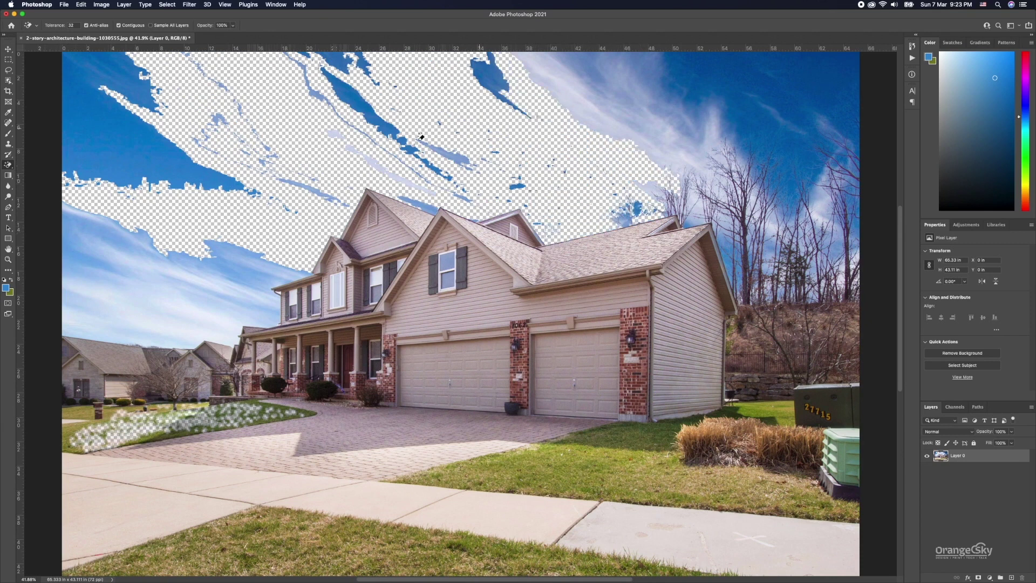
# Step: Erase the remaining blue sky patches at left, lower left and upper right
pyautogui.click(143, 155)
pyautogui.click(108, 121)
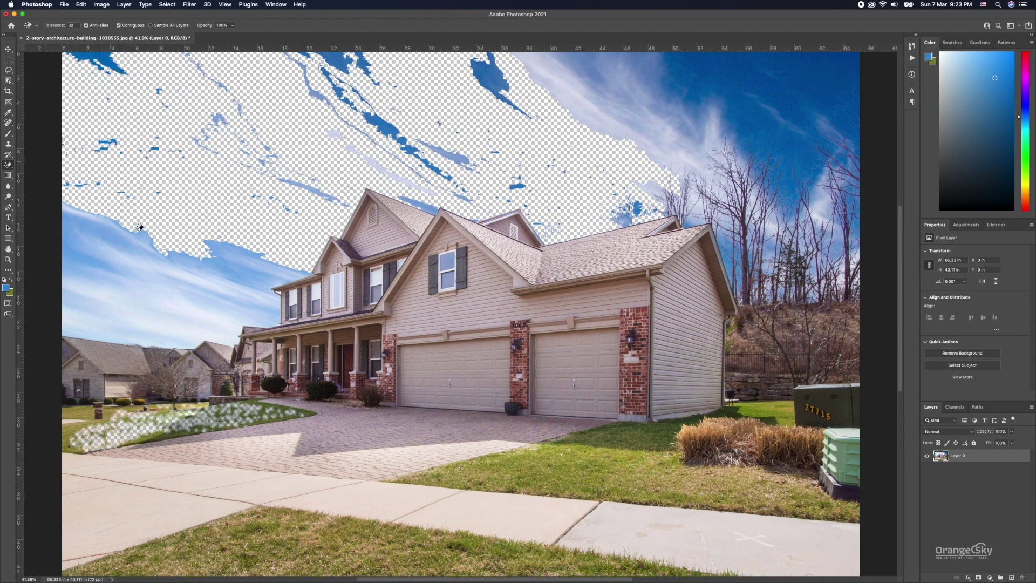
pyautogui.click(187, 294)
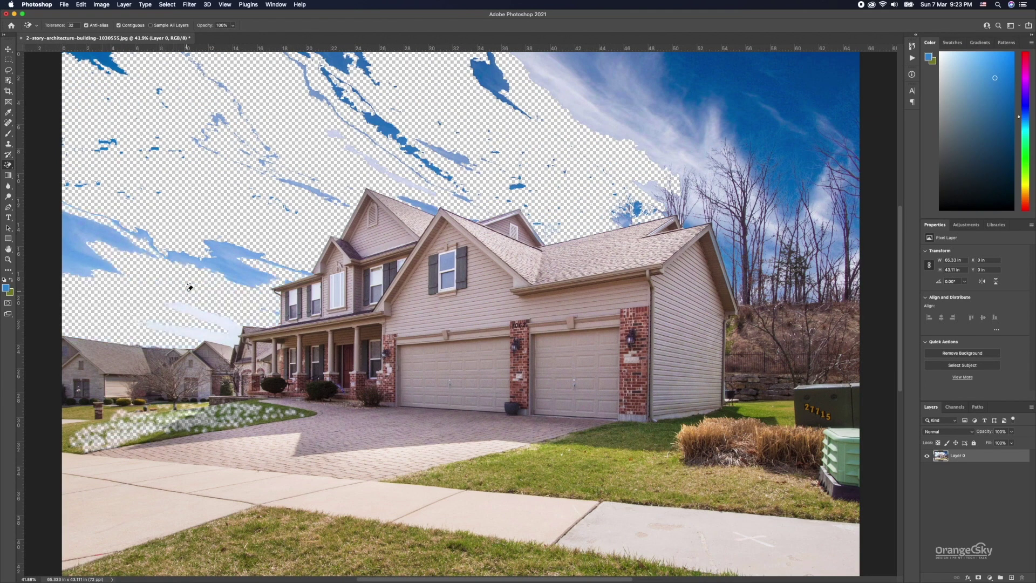
pyautogui.click(244, 272)
pyautogui.click(227, 324)
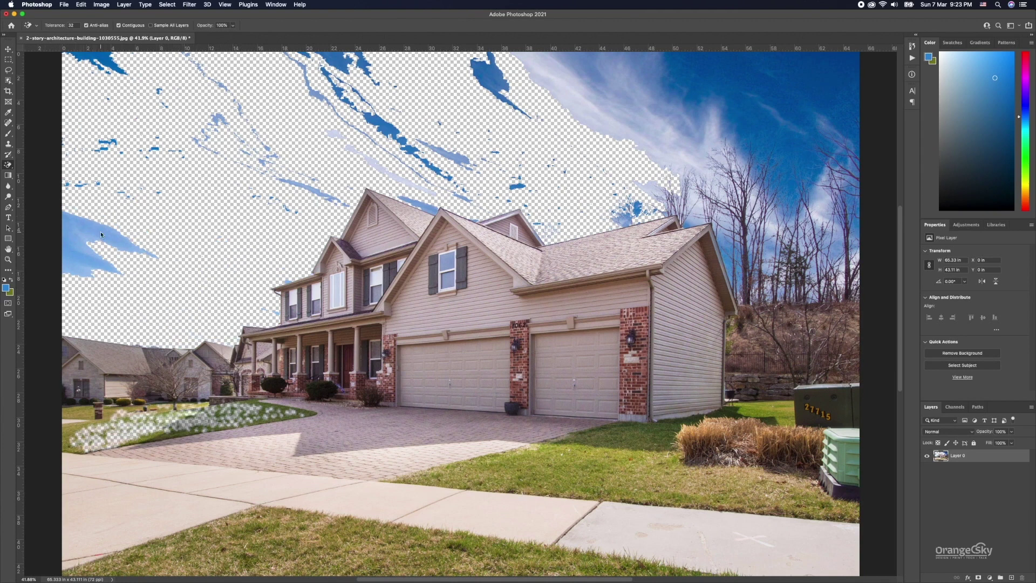
pyautogui.click(101, 234)
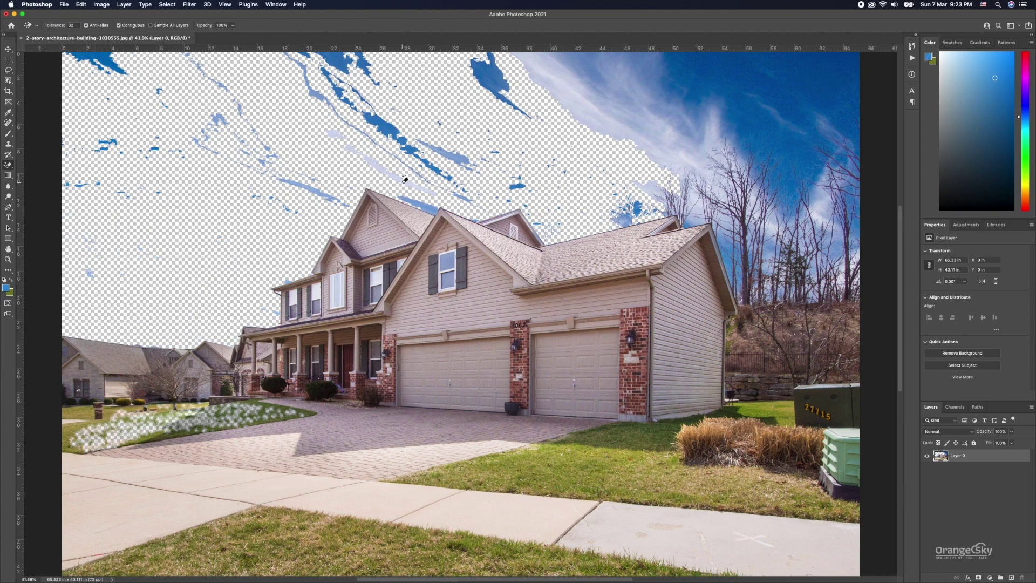
pyautogui.click(399, 132)
pyautogui.click(598, 111)
pyautogui.click(620, 86)
pyautogui.click(701, 98)
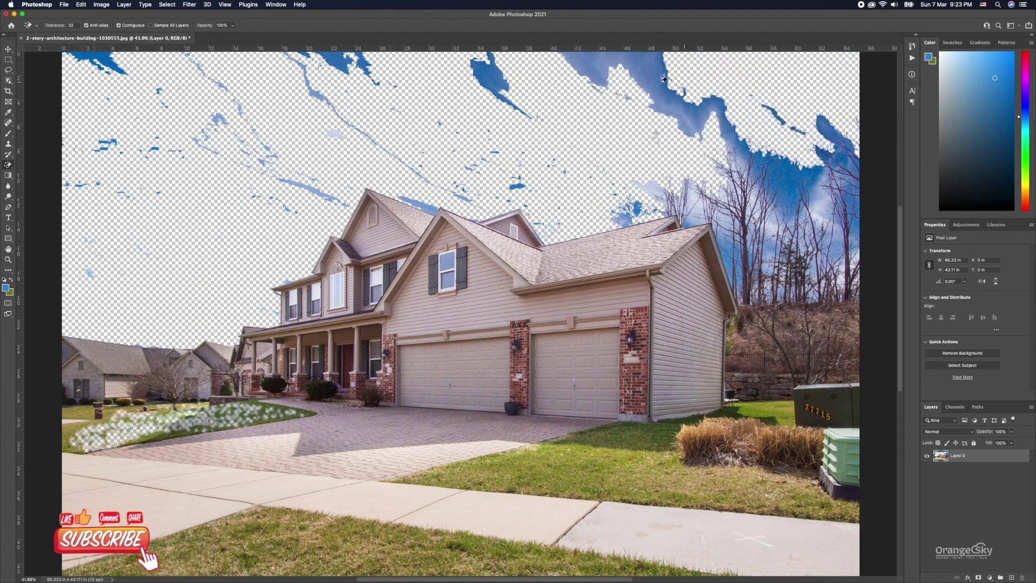
pyautogui.click(630, 65)
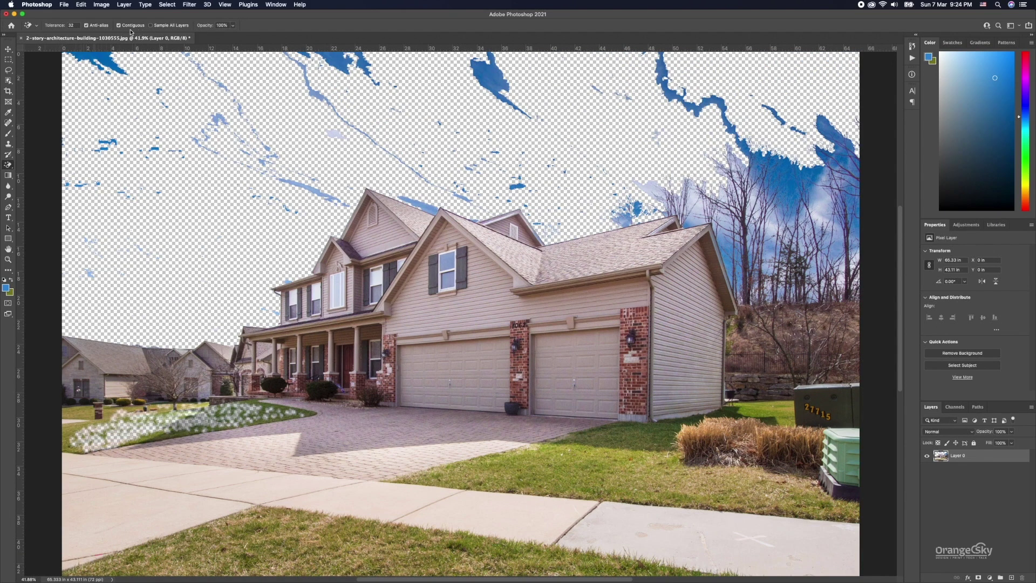
# Step: Revert the photo to its saved original with File > Revert
pyautogui.click(65, 8)
pyautogui.click(65, 106)
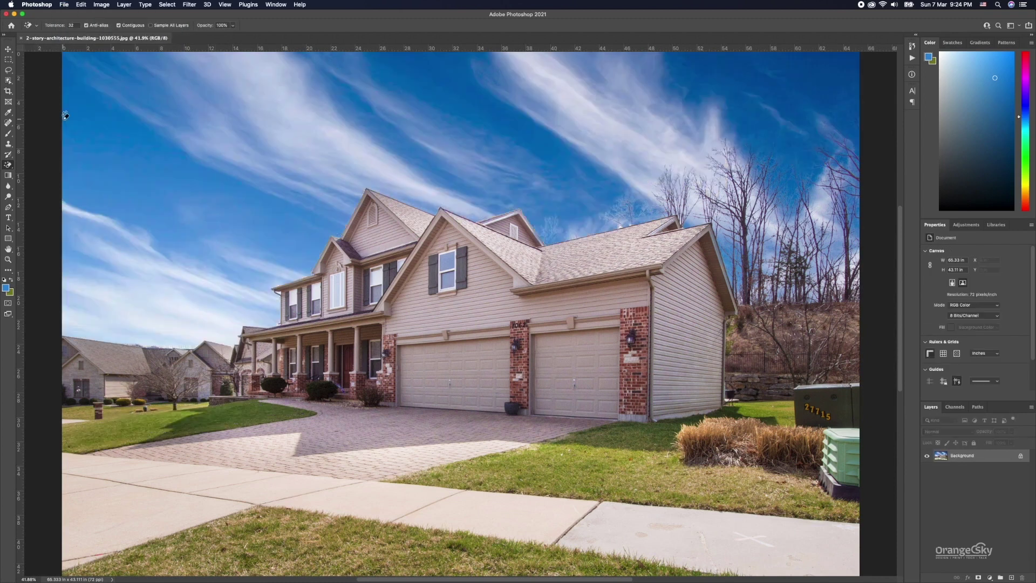
pyautogui.rightClick(8, 164)
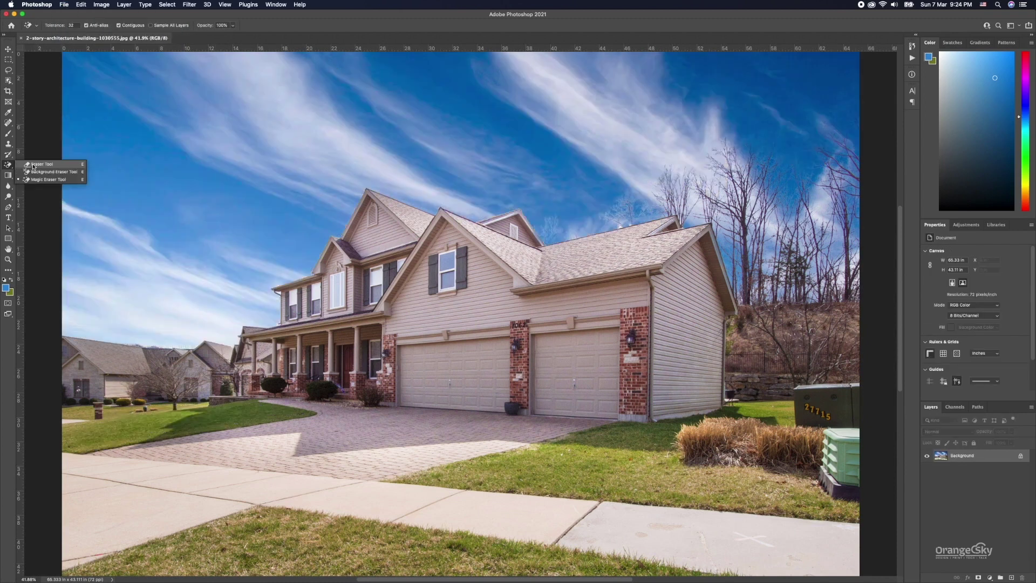
# Step: Select the History Brush Tool and open the History panel, scrolling through its states
pyautogui.click(34, 165)
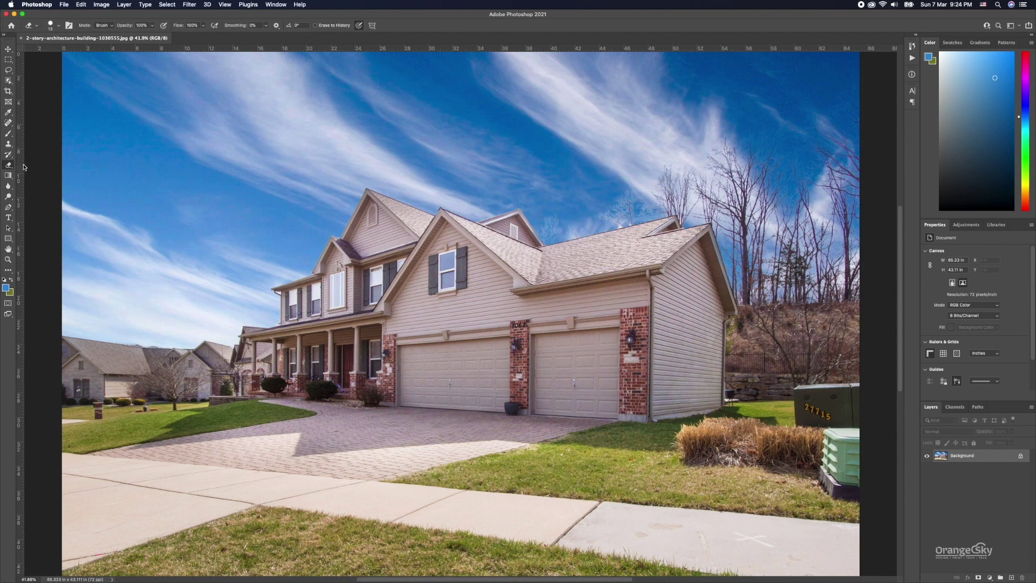
pyautogui.click(8, 155)
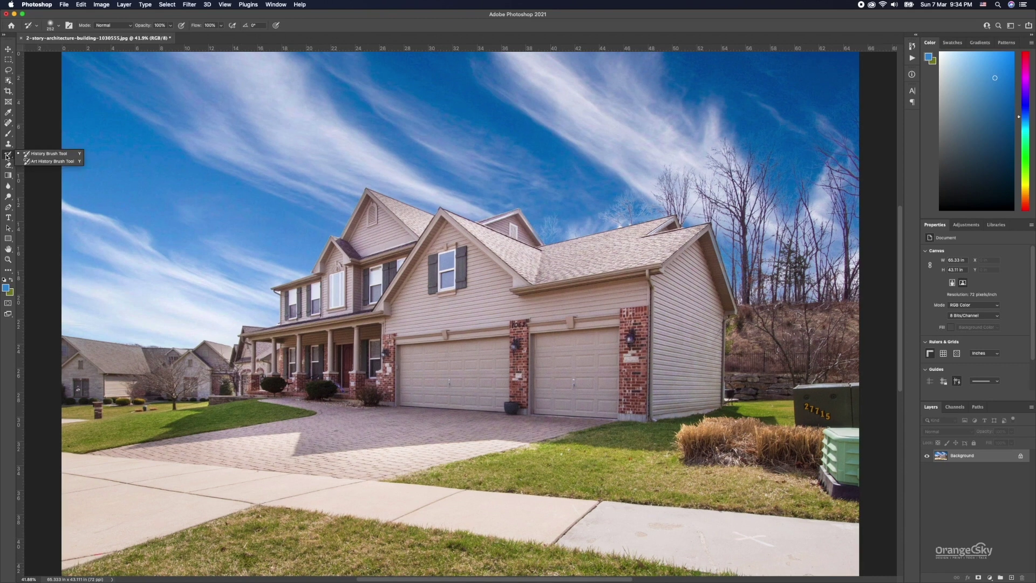
pyautogui.click(7, 156)
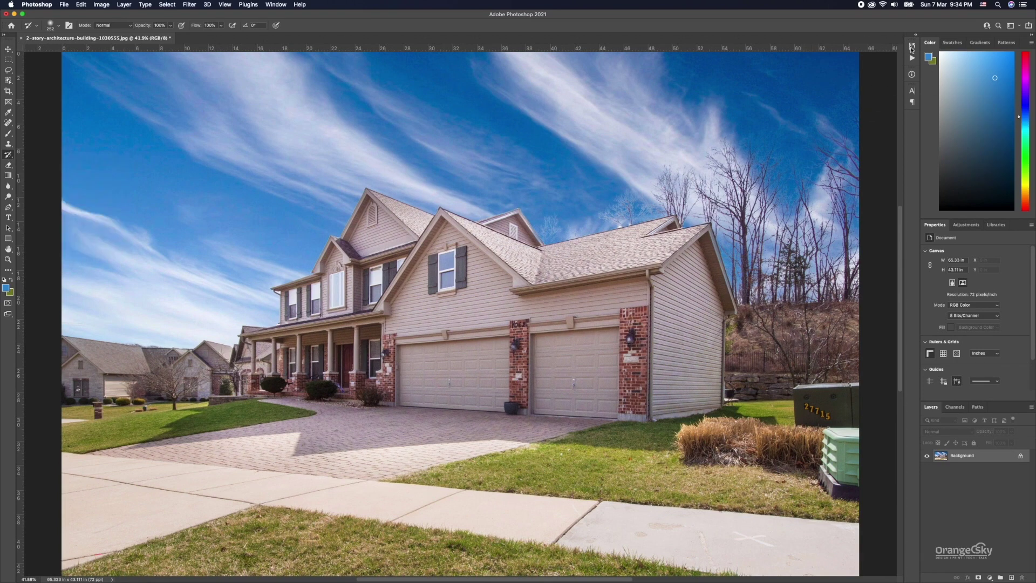
pyautogui.click(912, 48)
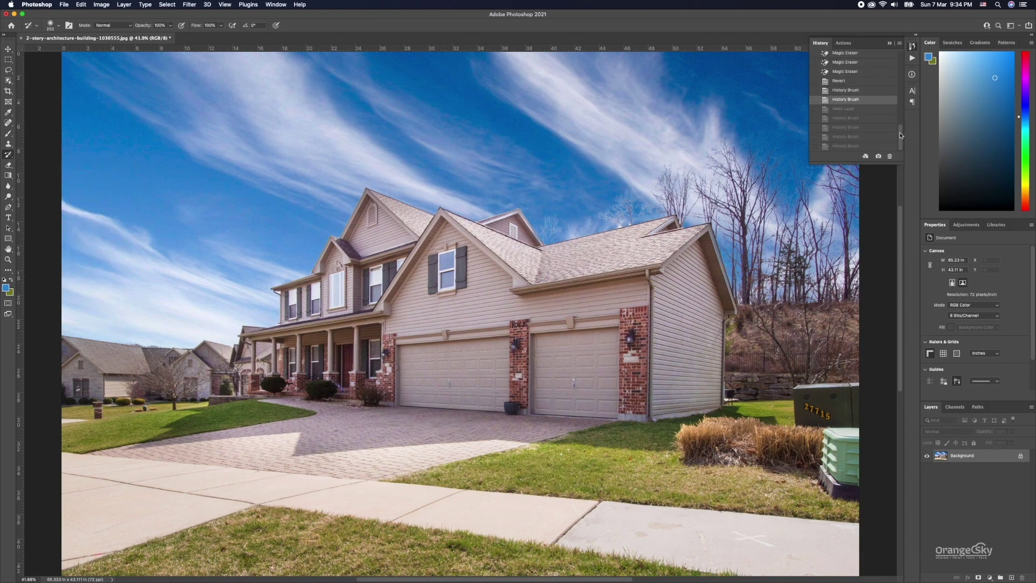
pyautogui.moveTo(900, 135); pyautogui.dragTo(901, 56)
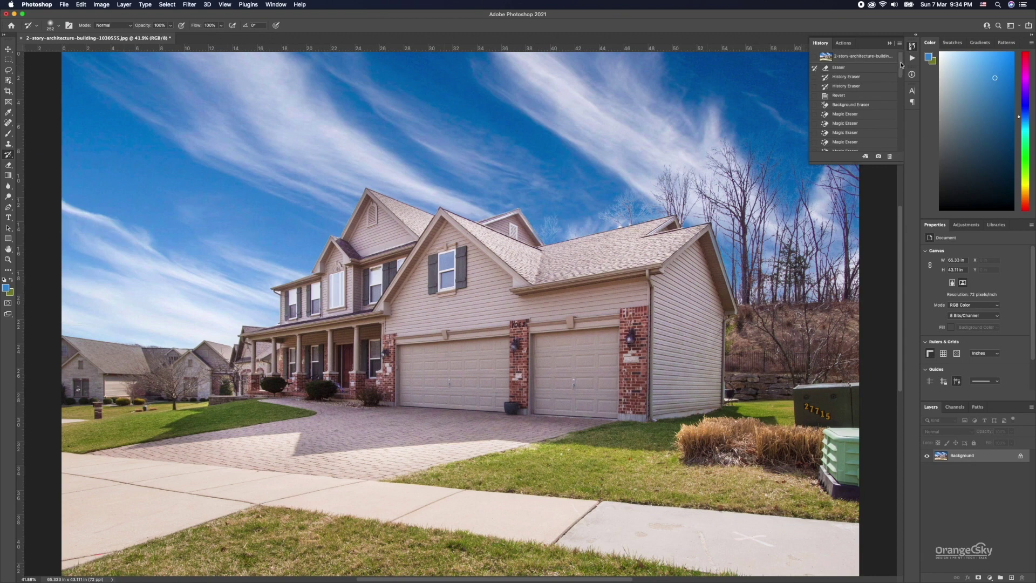
# Step: Paint a blue Brush Tool stroke across the house and driveway
pyautogui.moveTo(901, 64); pyautogui.dragTo(901, 137)
pyautogui.click(845, 99)
pyautogui.click(9, 135)
pyautogui.moveTo(518, 249)
pyautogui.mouseDown()
pyautogui.moveTo(453, 252)
pyautogui.moveTo(283, 315)
pyautogui.moveTo(526, 327)
pyautogui.moveTo(224, 370)
pyautogui.mouseUp()
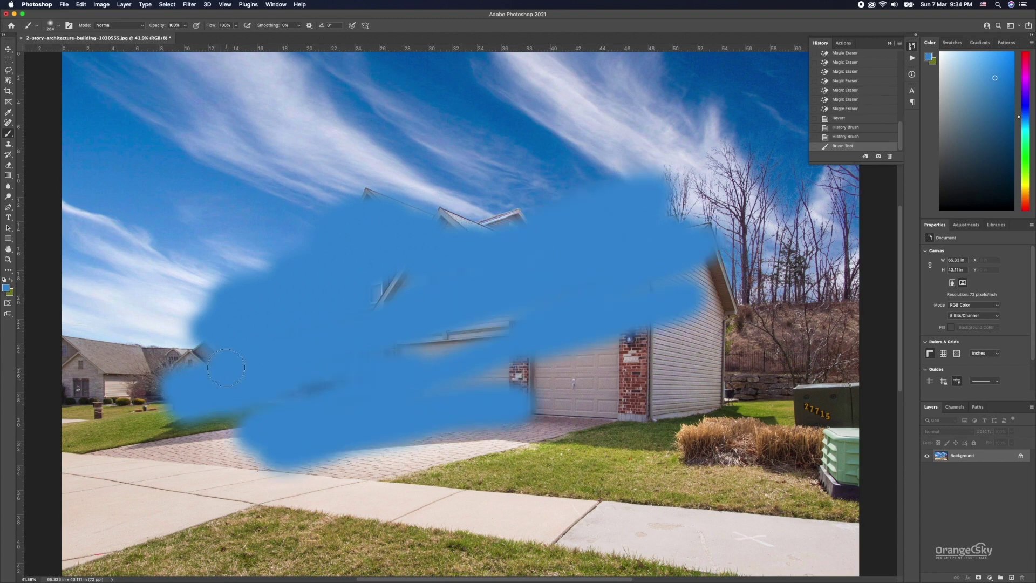
# Step: Restore the roof, facade, porch, garage and lawn with the History Brush, leaving some blue
pyautogui.press('y')
pyautogui.moveTo(578, 245); pyautogui.dragTo(604, 206)
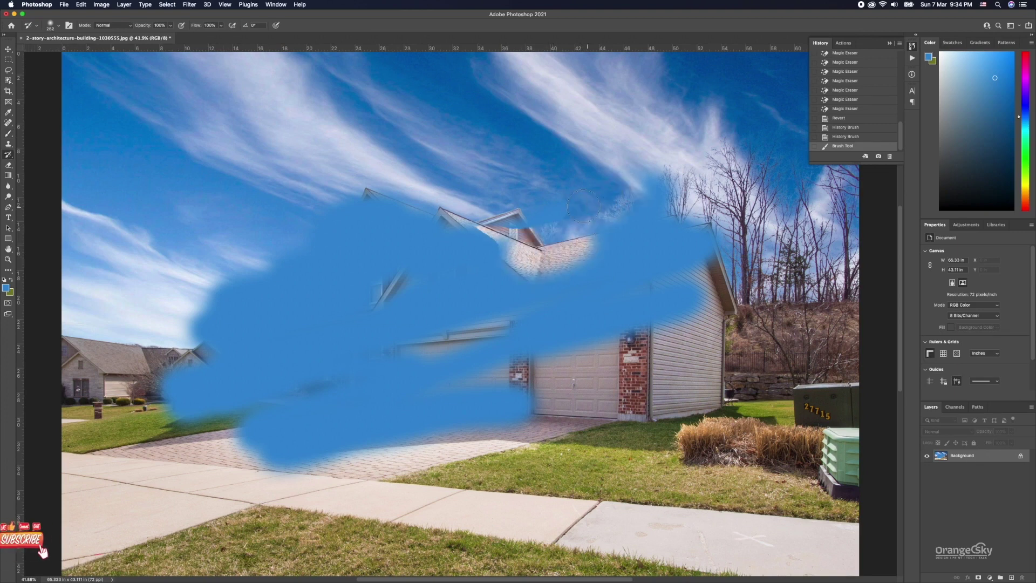
pyautogui.moveTo(417, 237); pyautogui.dragTo(567, 213)
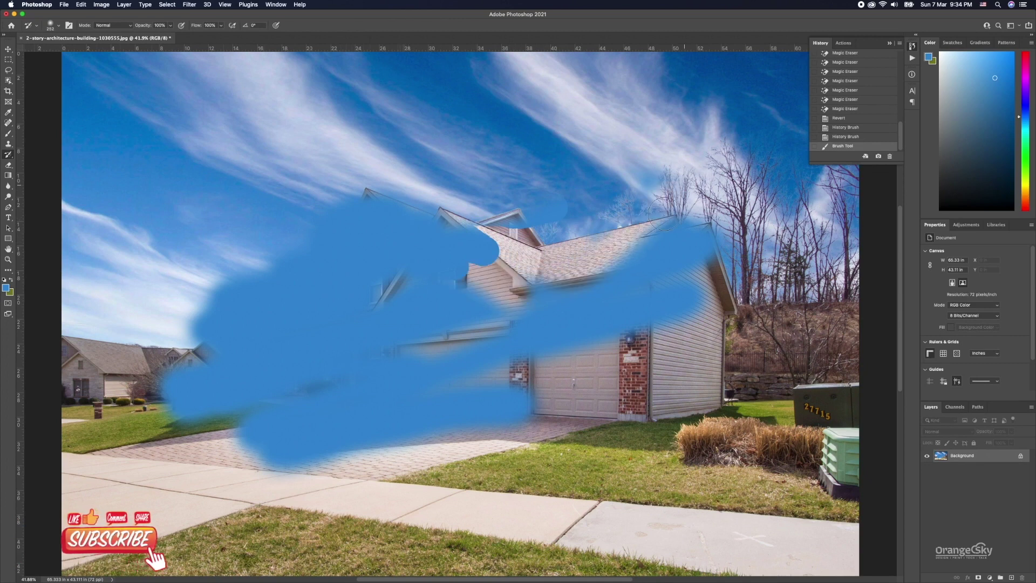
pyautogui.moveTo(531, 308); pyautogui.dragTo(303, 259)
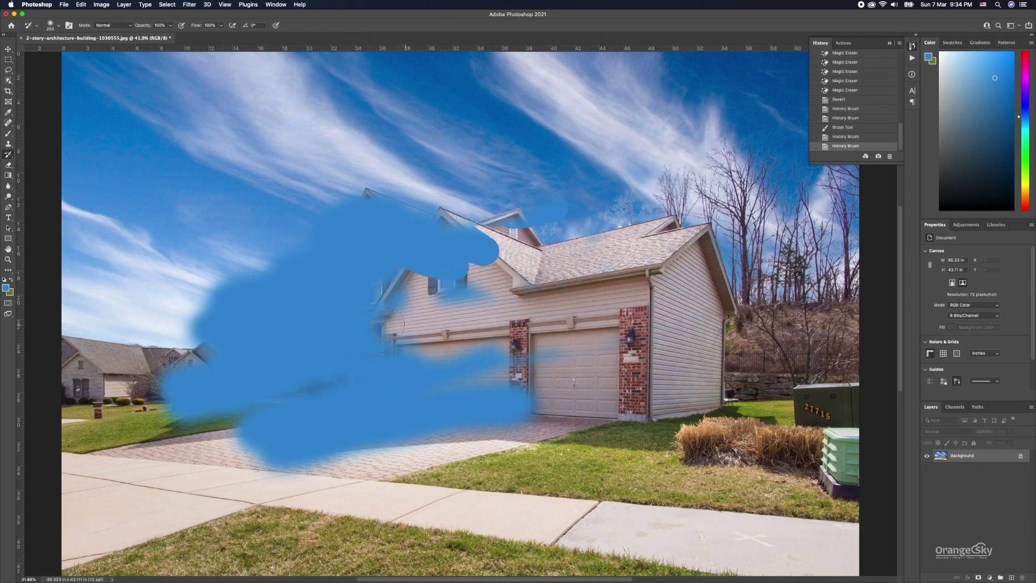
pyautogui.moveTo(242, 329); pyautogui.dragTo(415, 387)
pyautogui.moveTo(377, 350); pyautogui.dragTo(334, 448)
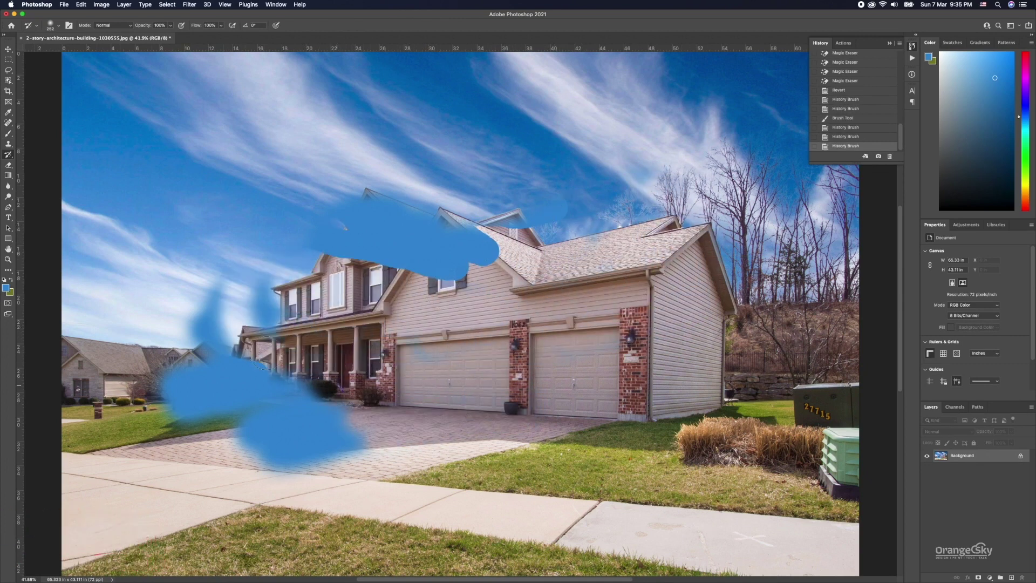
# Step: Revert the photo and reopen it from the File menu so history holds only Open
pyautogui.click(65, 5)
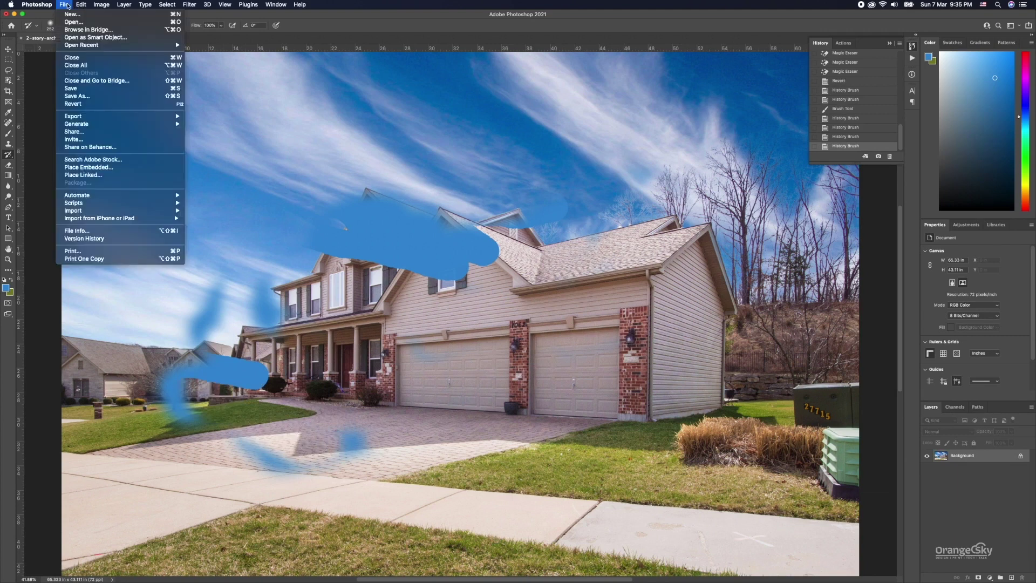
pyautogui.click(114, 102)
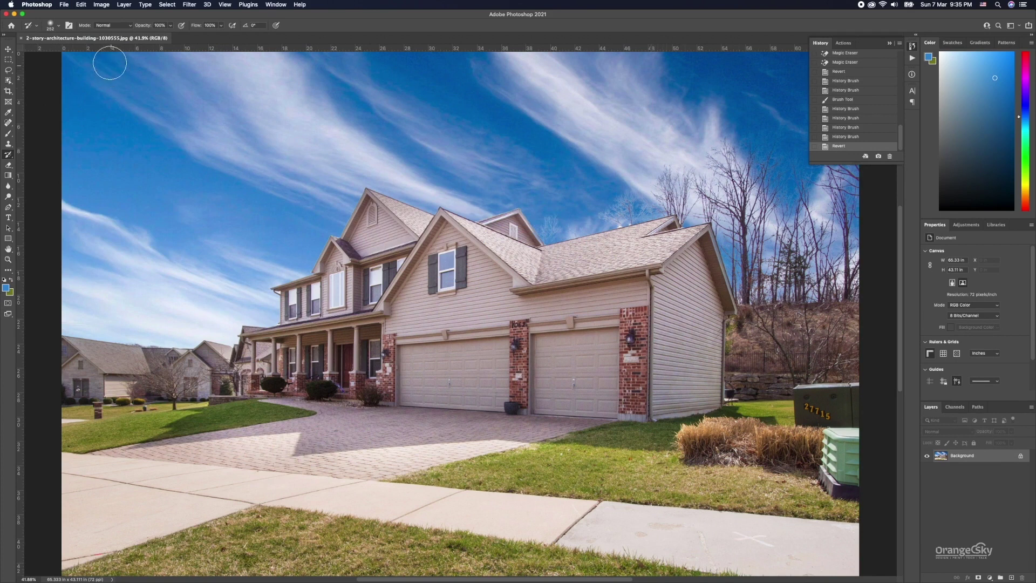
pyautogui.click(65, 5)
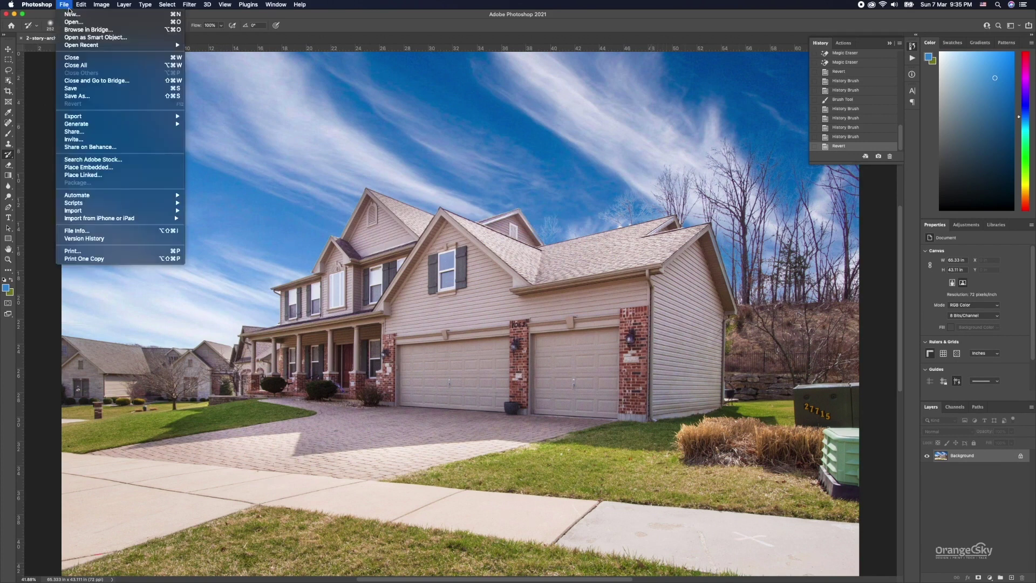
pyautogui.click(76, 57)
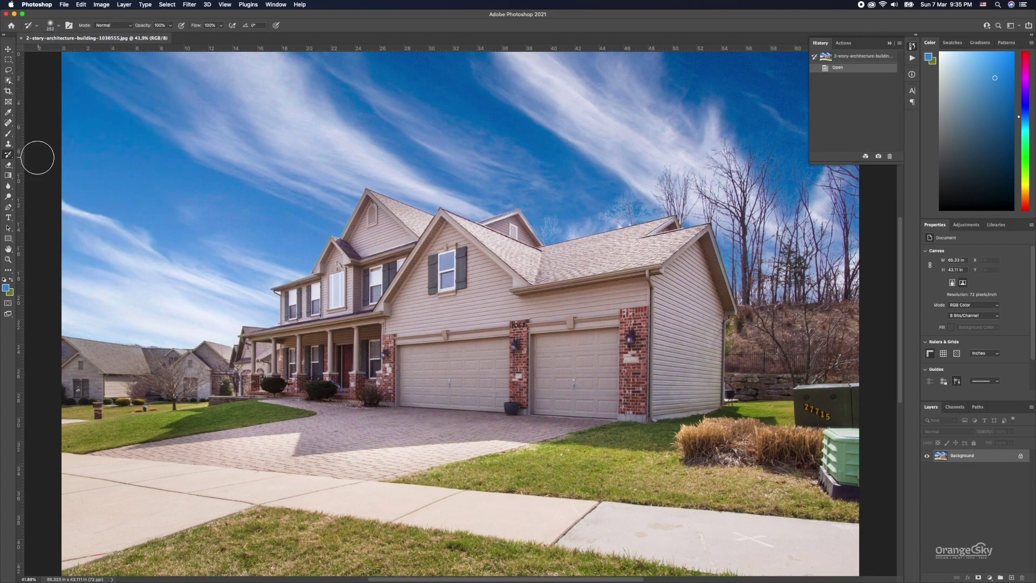
pyautogui.click(9, 136)
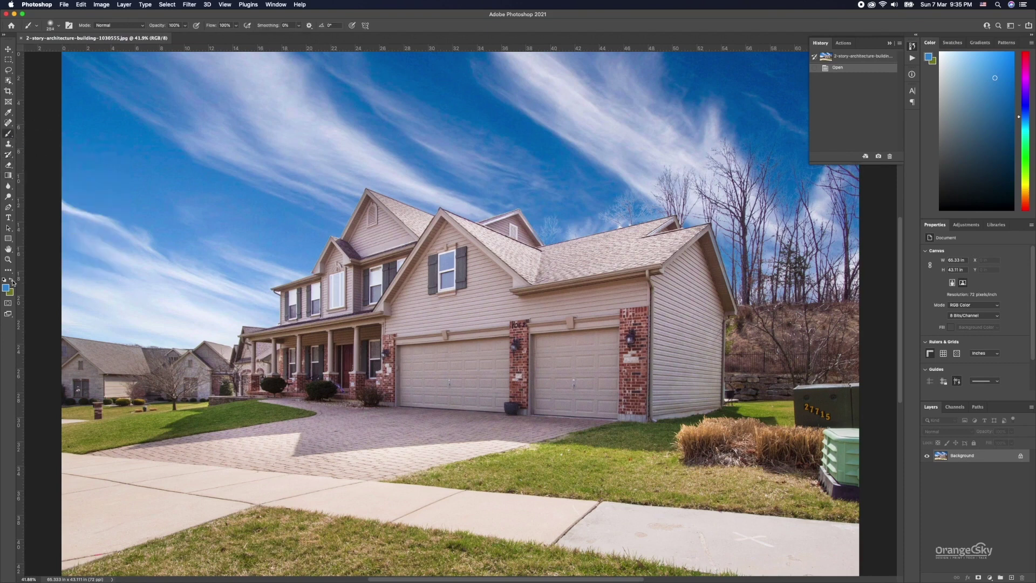
# Step: Swap to the green foreground colour and paint three strokes across the sky
pyautogui.press('x')
pyautogui.moveTo(267, 174)
pyautogui.mouseDown()
pyautogui.moveTo(211, 266)
pyautogui.moveTo(259, 292)
pyautogui.mouseUp()
pyautogui.moveTo(520, 187); pyautogui.dragTo(478, 181)
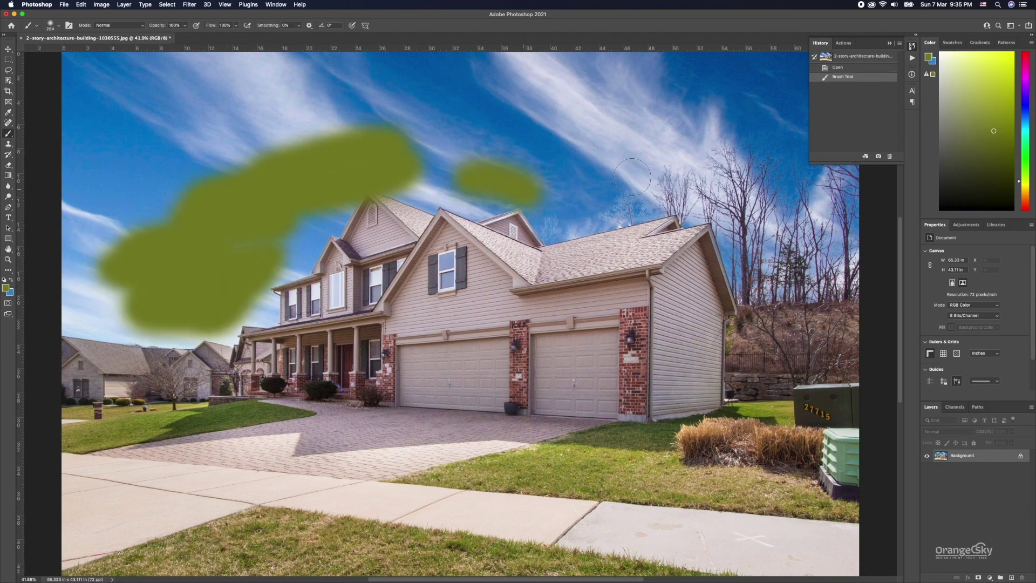
pyautogui.moveTo(632, 177)
pyautogui.mouseDown()
pyautogui.moveTo(593, 220)
pyautogui.moveTo(340, 108)
pyautogui.mouseUp()
# Step: Paint the original sky back over the green with the History Brush, then undo the last stroke
pyautogui.click(9, 156)
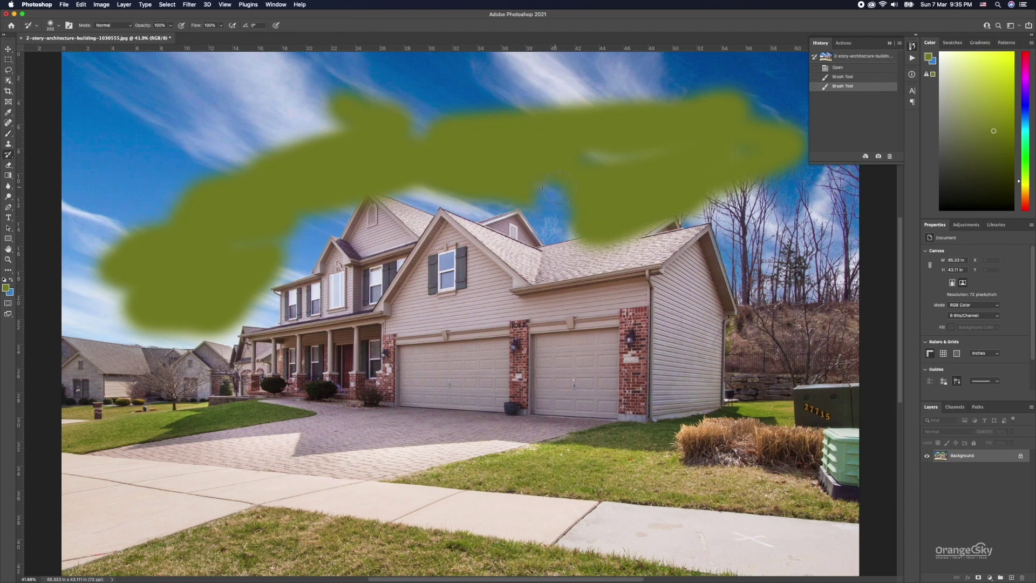
pyautogui.moveTo(559, 189)
pyautogui.mouseDown()
pyautogui.moveTo(551, 123)
pyautogui.moveTo(329, 180)
pyautogui.mouseUp()
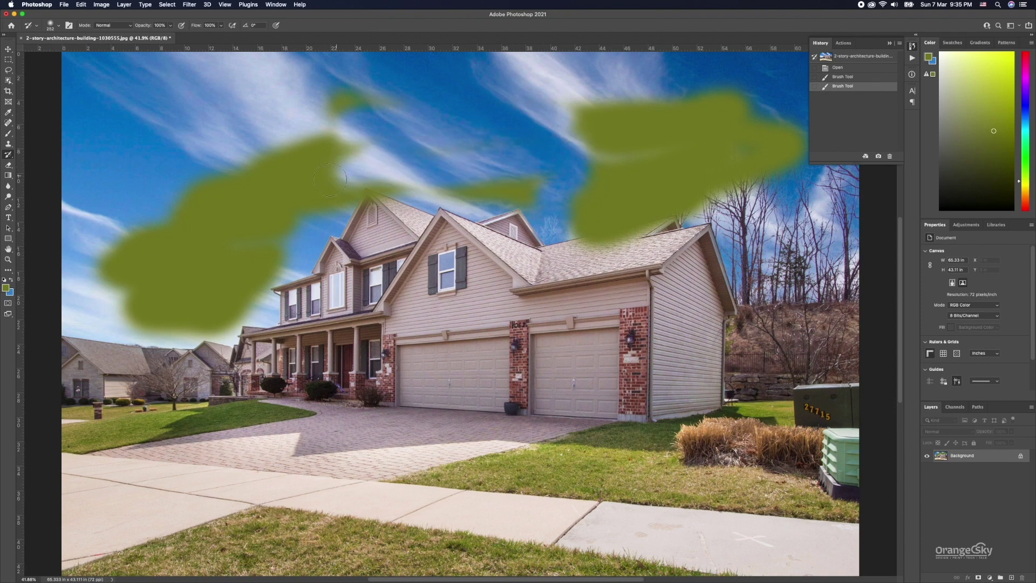
pyautogui.moveTo(410, 179)
pyautogui.mouseDown()
pyautogui.moveTo(244, 277)
pyautogui.moveTo(212, 173)
pyautogui.moveTo(244, 333)
pyautogui.moveTo(402, 92)
pyautogui.mouseUp()
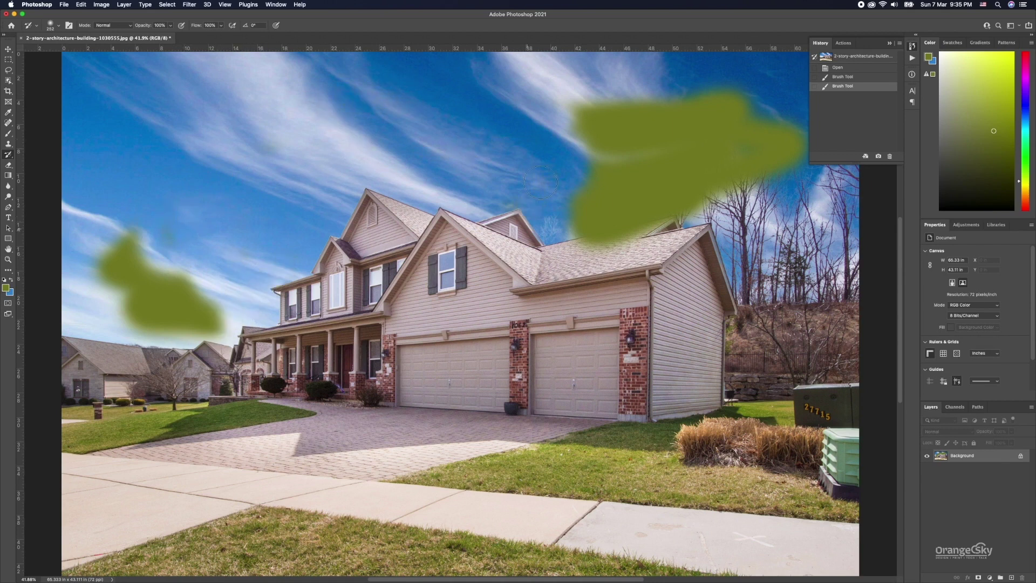
pyautogui.moveTo(540, 182); pyautogui.dragTo(601, 143)
pyautogui.hotkey('ctrl', 'z')
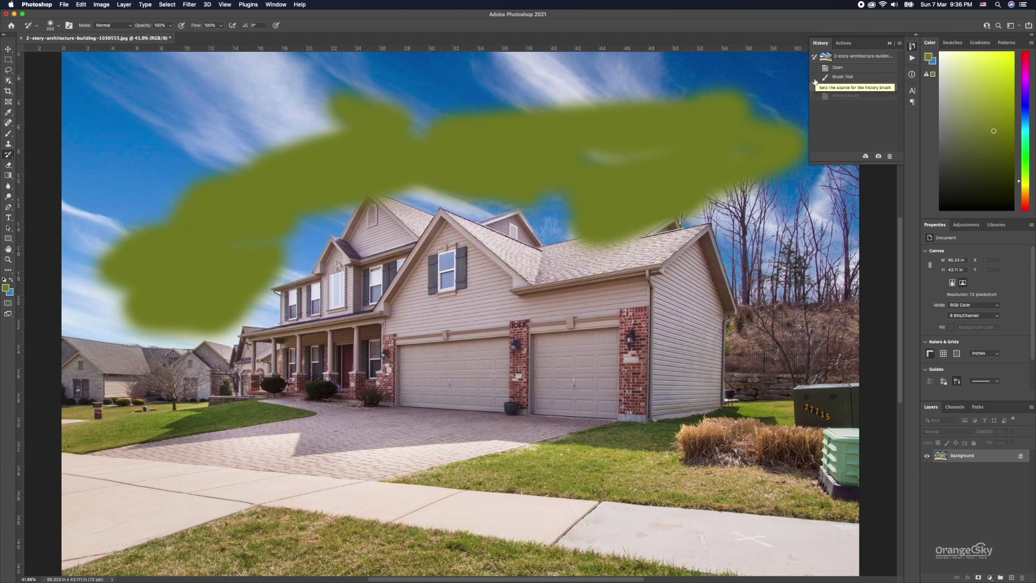
# Step: Set the first green stroke state as history source, then undo both green strokes
pyautogui.click(814, 79)
pyautogui.hotkey('ctrl', 'z')
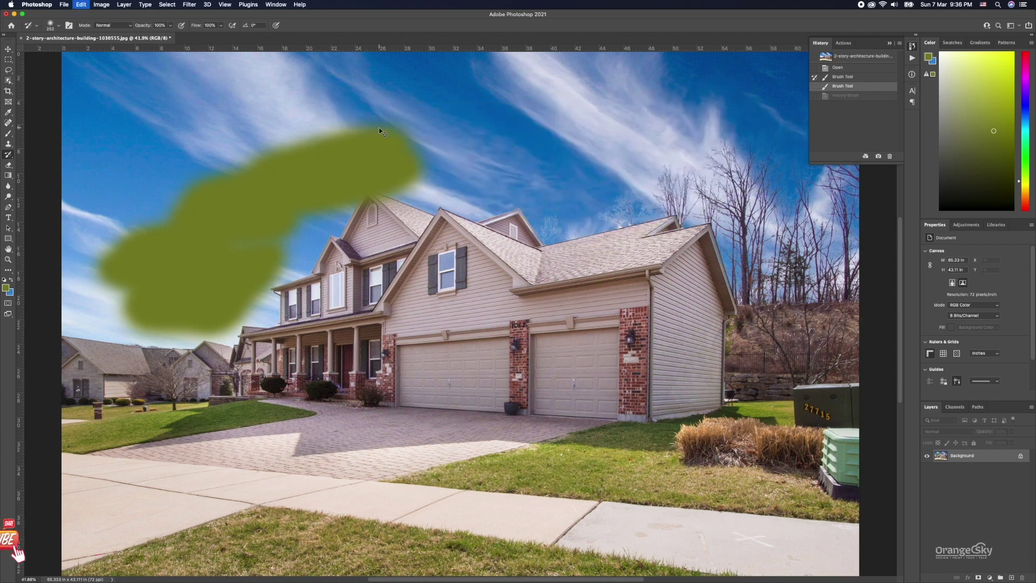
pyautogui.hotkey('ctrl', 'z')
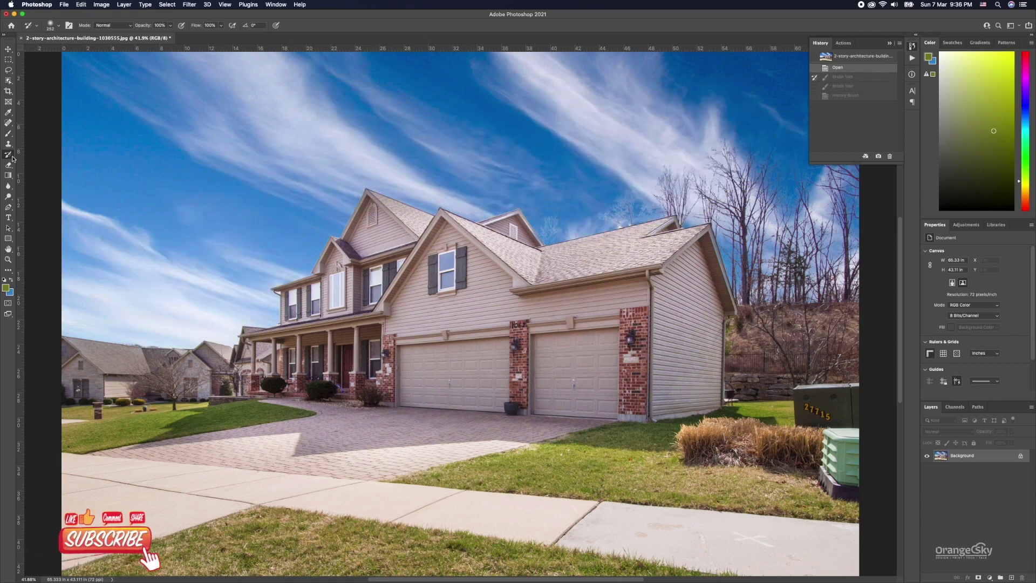
pyautogui.rightClick(12, 157)
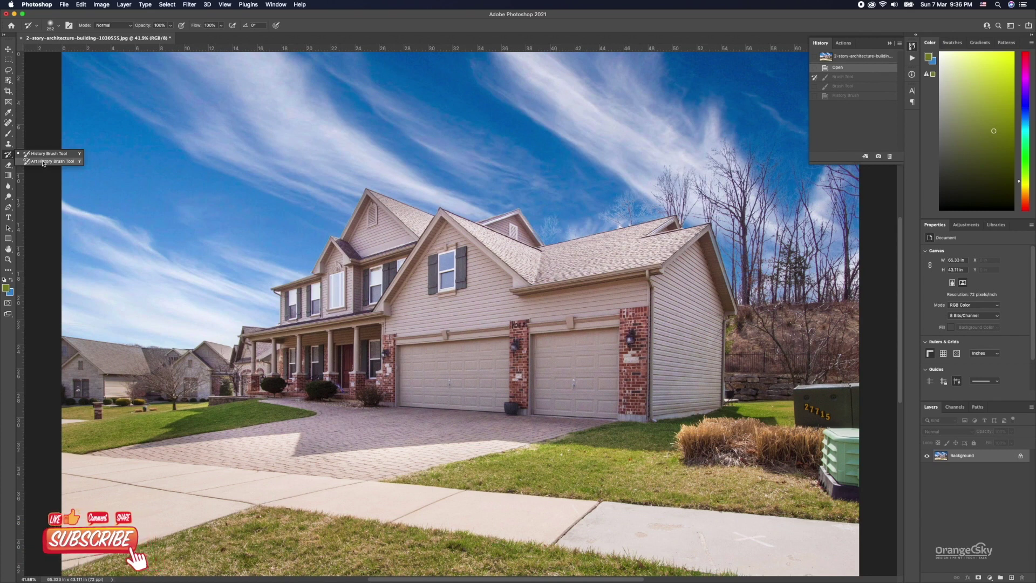
# Step: Choose the Art History Brush, keeping Normal blend mode and the Tight Short style
pyautogui.click(49, 162)
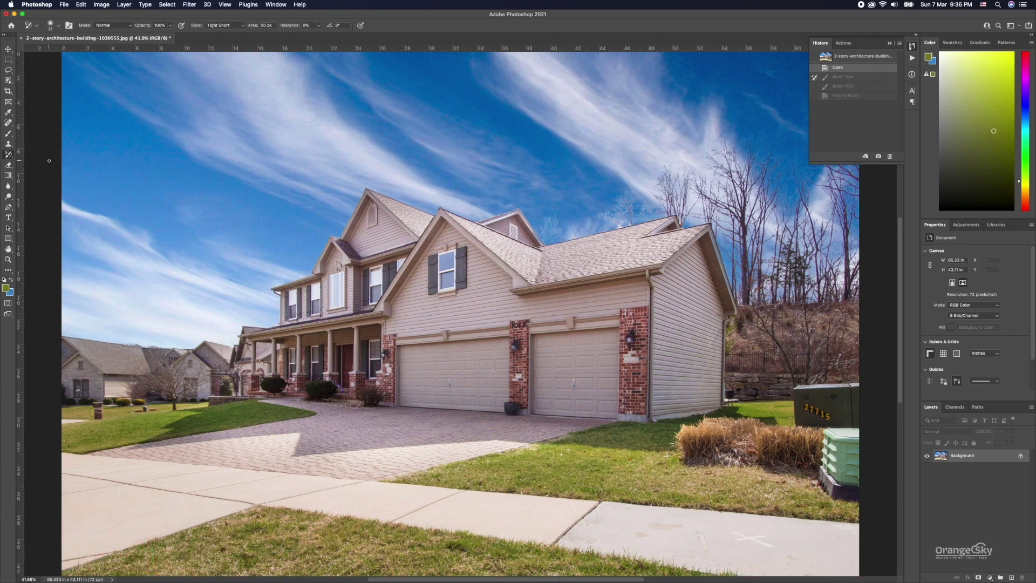
pyautogui.click(114, 26)
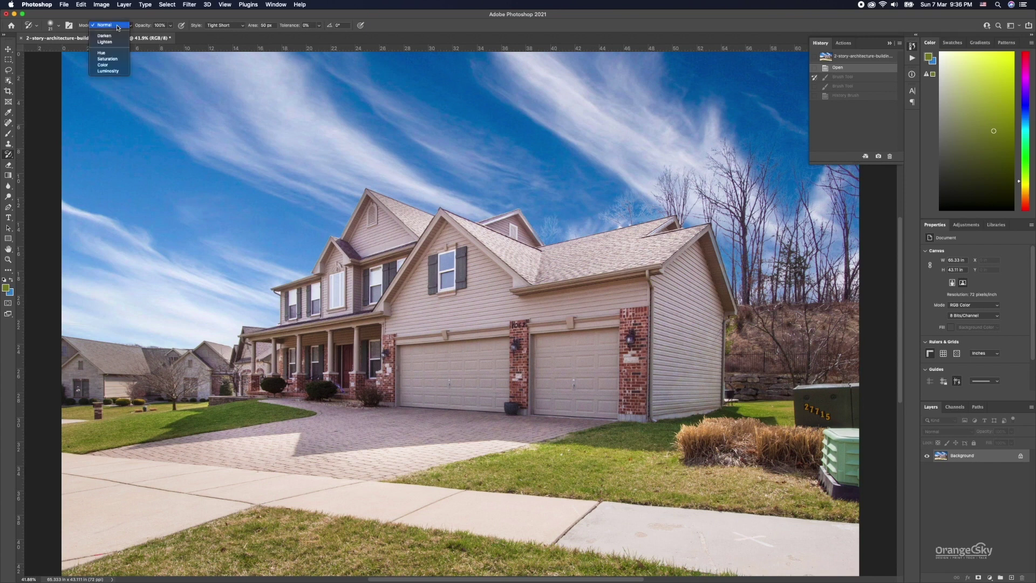
pyautogui.click(117, 26)
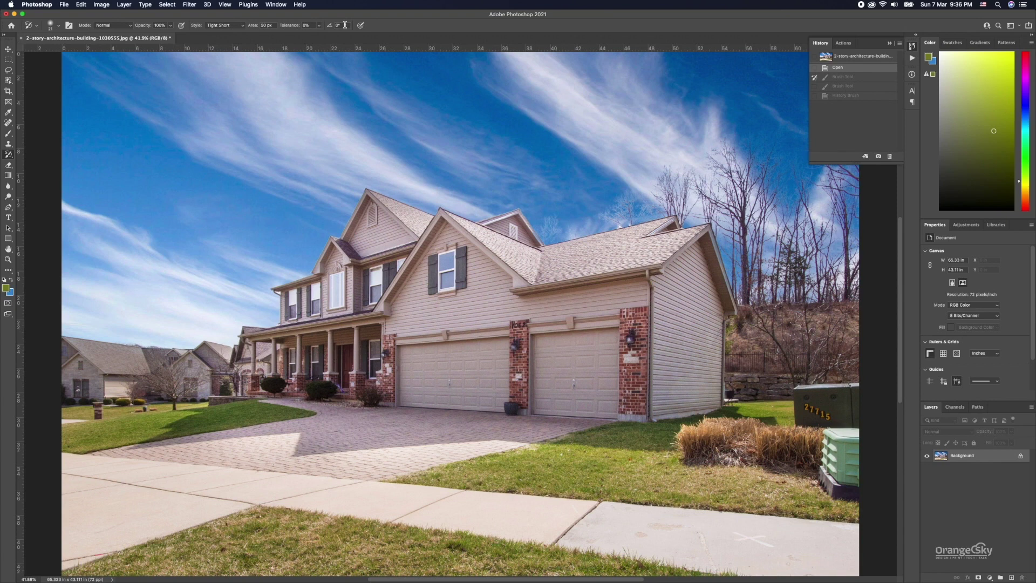
pyautogui.click(232, 27)
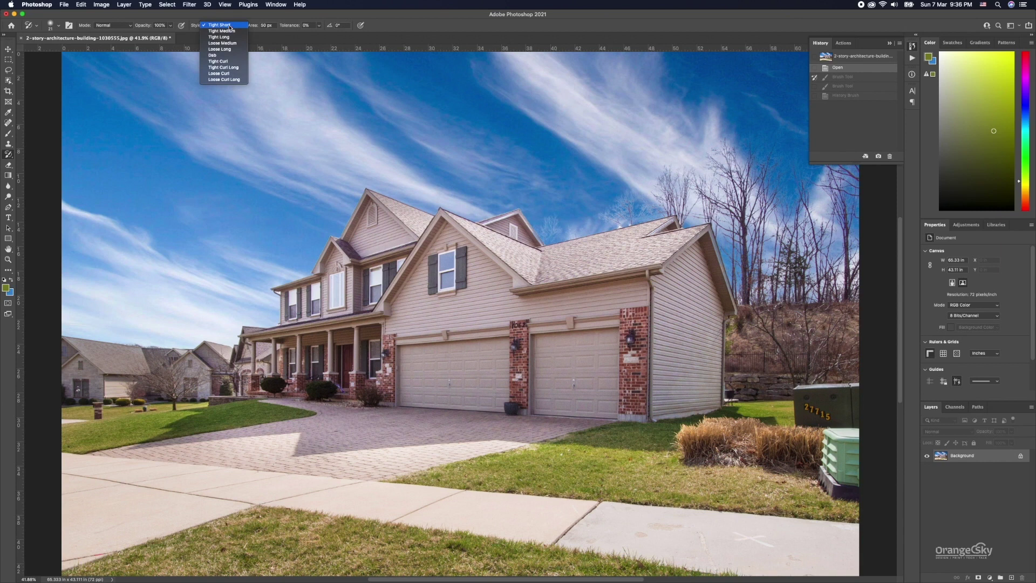
pyautogui.click(230, 27)
# Step: Set the brush size to 75 px and paint Tight Short art history strokes across the sky
pyautogui.rightClick(467, 153)
pyautogui.click(491, 139)
pyautogui.write('75')
pyautogui.press('Return')
pyautogui.moveTo(383, 121)
pyautogui.mouseDown()
pyautogui.moveTo(344, 149)
pyautogui.moveTo(226, 302)
pyautogui.mouseUp()
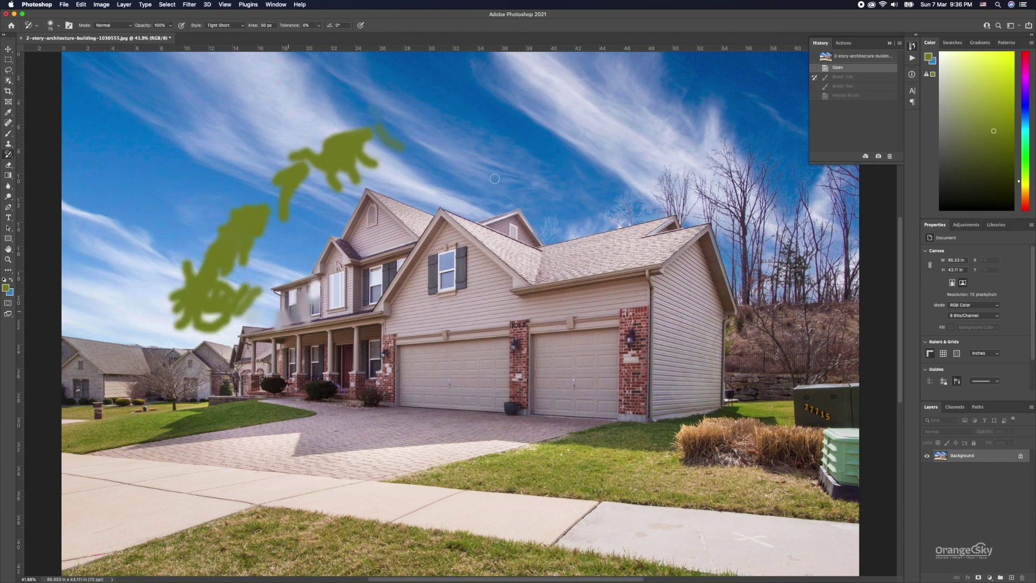
pyautogui.moveTo(130, 237)
pyautogui.mouseDown()
pyautogui.moveTo(128, 268)
pyautogui.moveTo(399, 187)
pyautogui.mouseUp()
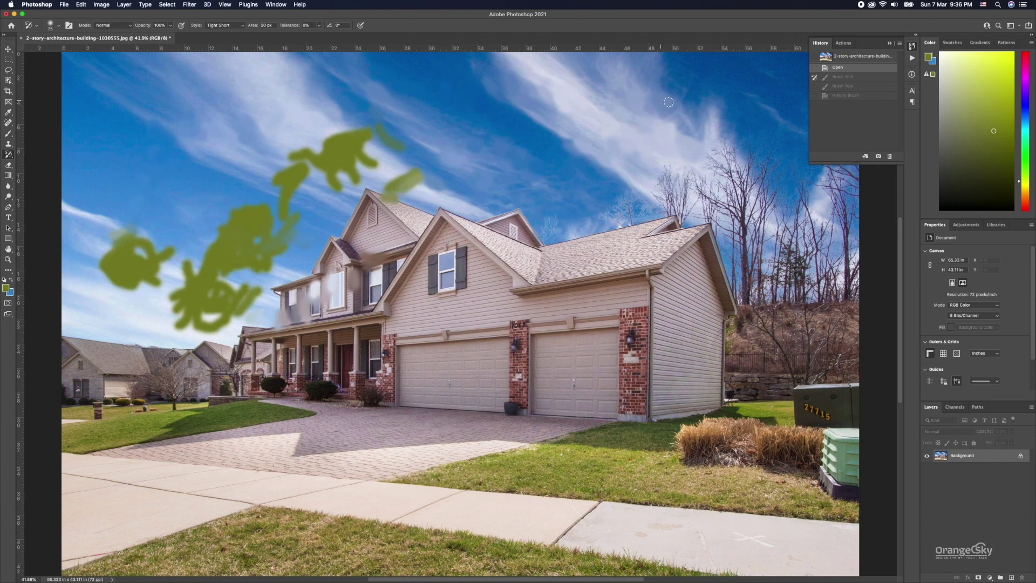
pyautogui.moveTo(245, 100); pyautogui.dragTo(200, 92)
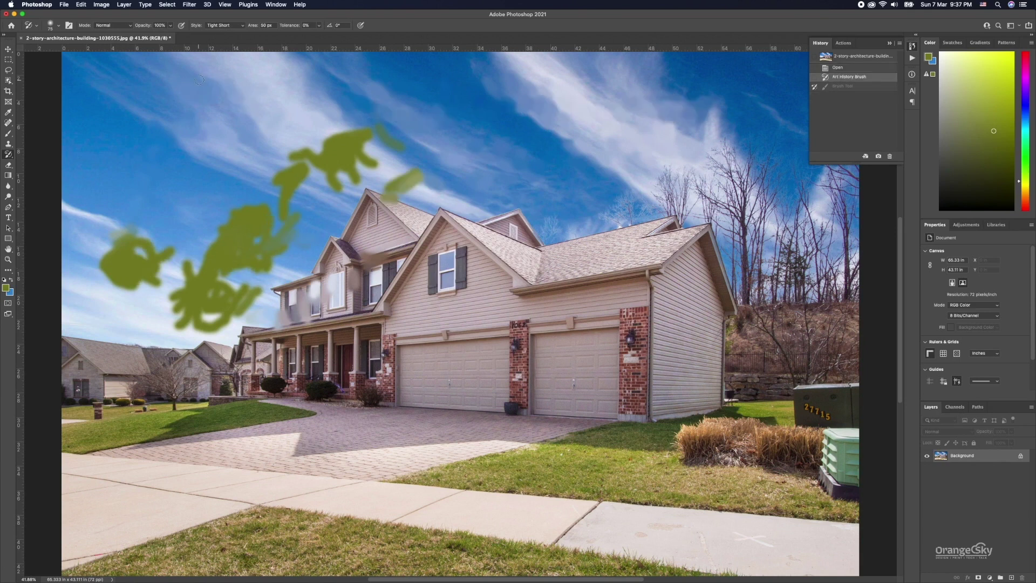
# Step: Add more sky strokes toward the right roof, then undo the smudge over the house siding
pyautogui.rightClick(226, 108)
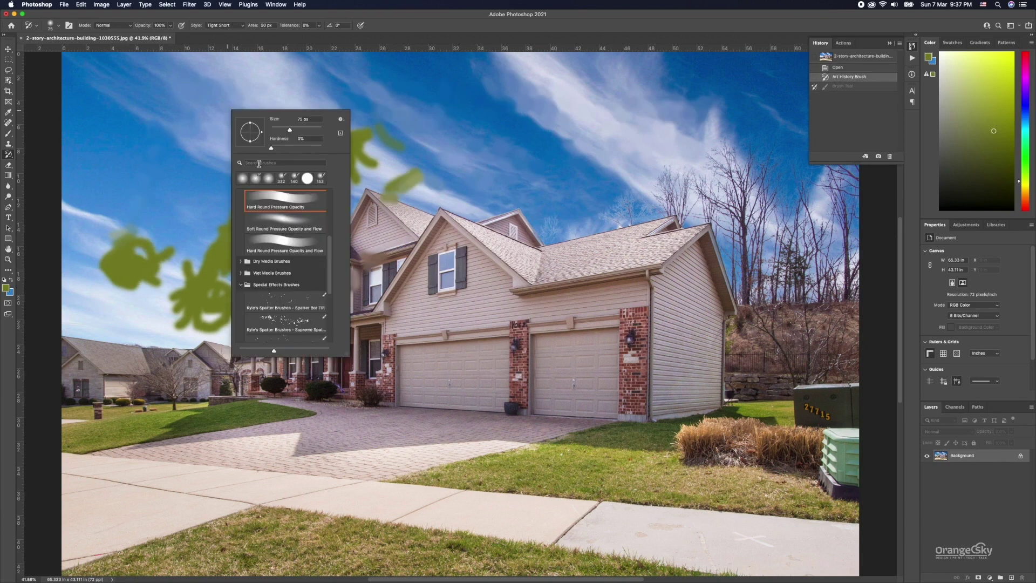
pyautogui.click(173, 149)
pyautogui.moveTo(174, 149); pyautogui.dragTo(216, 178)
pyautogui.rightClick(183, 127)
pyautogui.click(273, 89)
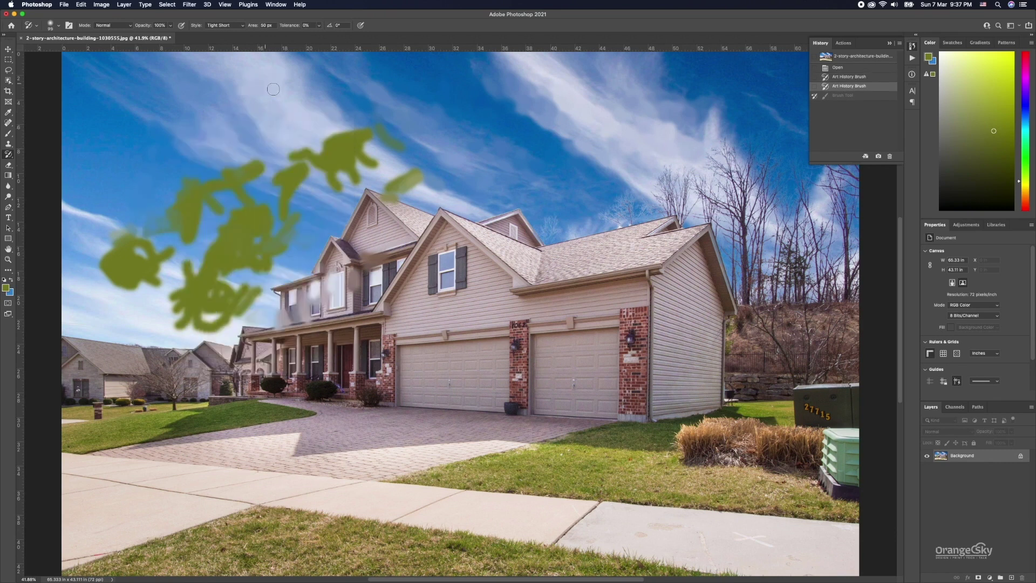
pyautogui.moveTo(273, 89); pyautogui.dragTo(621, 216)
pyautogui.moveTo(475, 328)
pyautogui.mouseDown()
pyautogui.moveTo(360, 312)
pyautogui.moveTo(197, 347)
pyautogui.moveTo(365, 425)
pyautogui.moveTo(567, 391)
pyautogui.moveTo(608, 345)
pyautogui.moveTo(495, 311)
pyautogui.mouseUp()
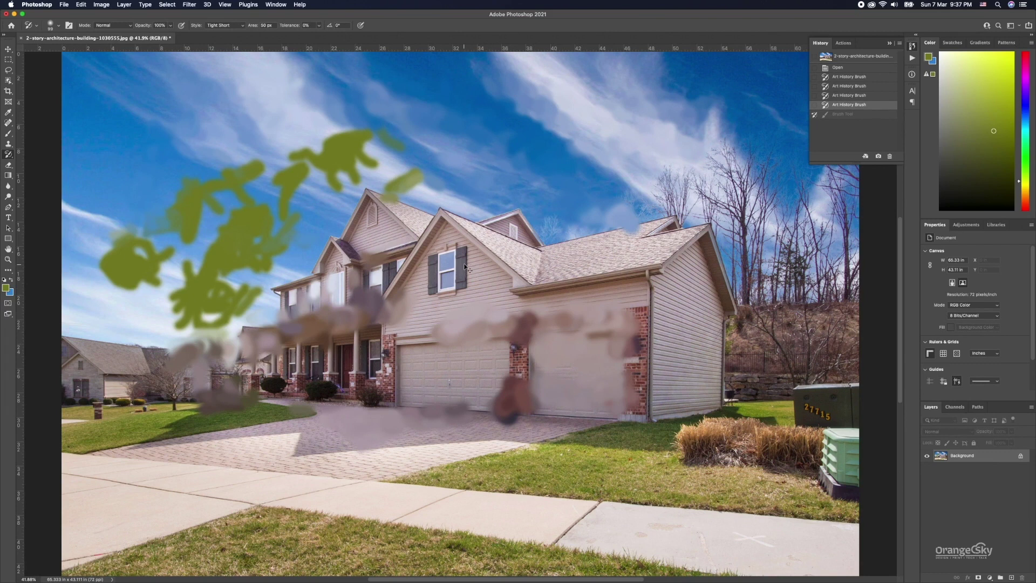
pyautogui.hotkey('ctrl', 'z')
pyautogui.hotkey('ctrl', 'z')
pyautogui.hotkey('ctrl', 'z')
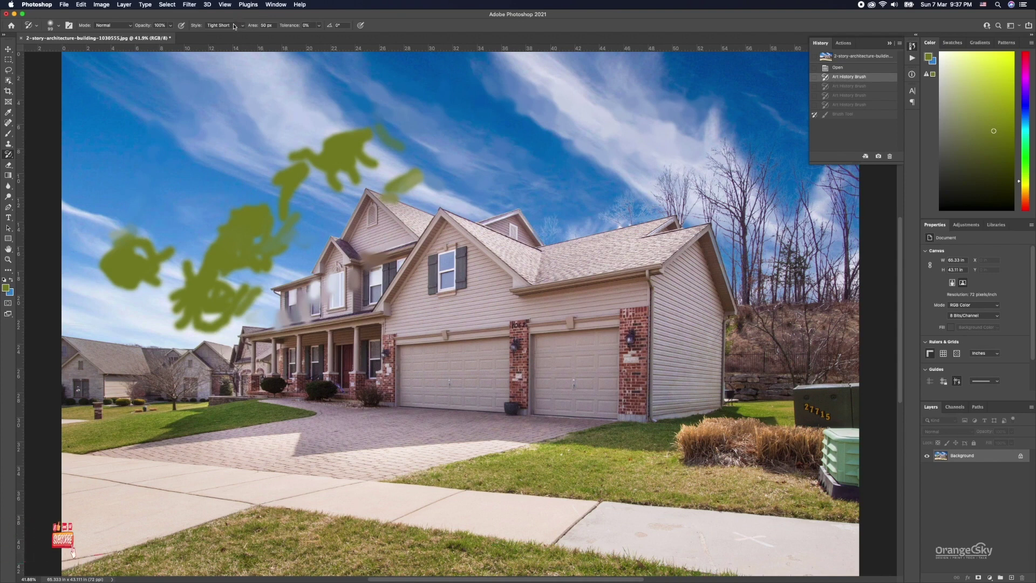
# Step: Set Area to 90 px and paint wider strokes across the sky and near the right trees
pyautogui.click(266, 25)
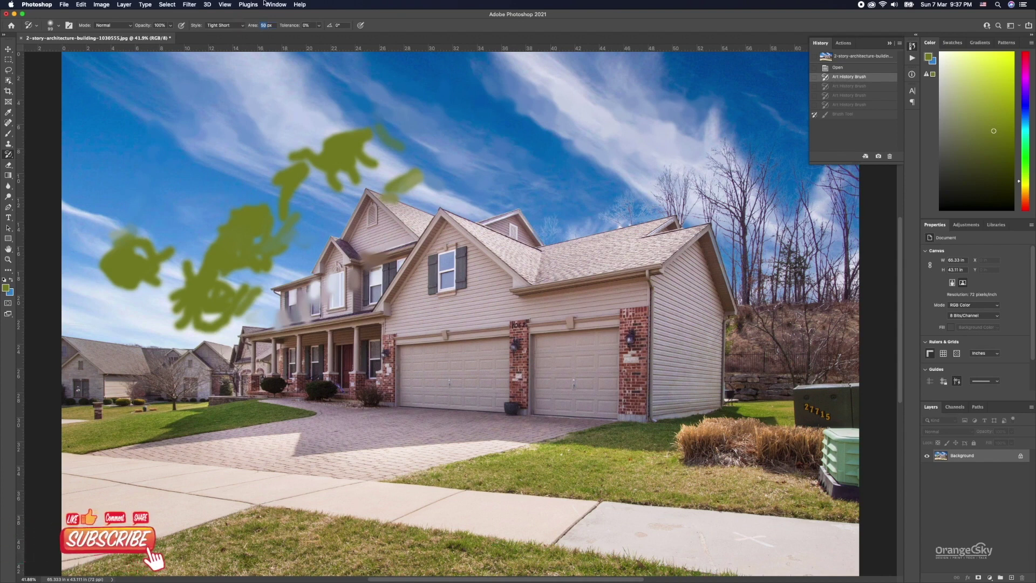
pyautogui.write('90')
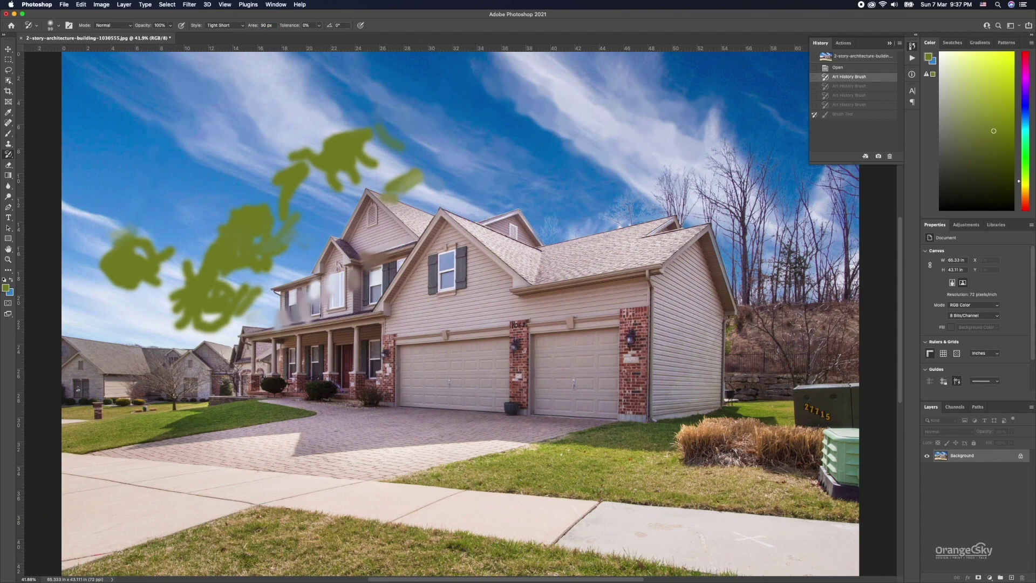
pyautogui.click(366, 134)
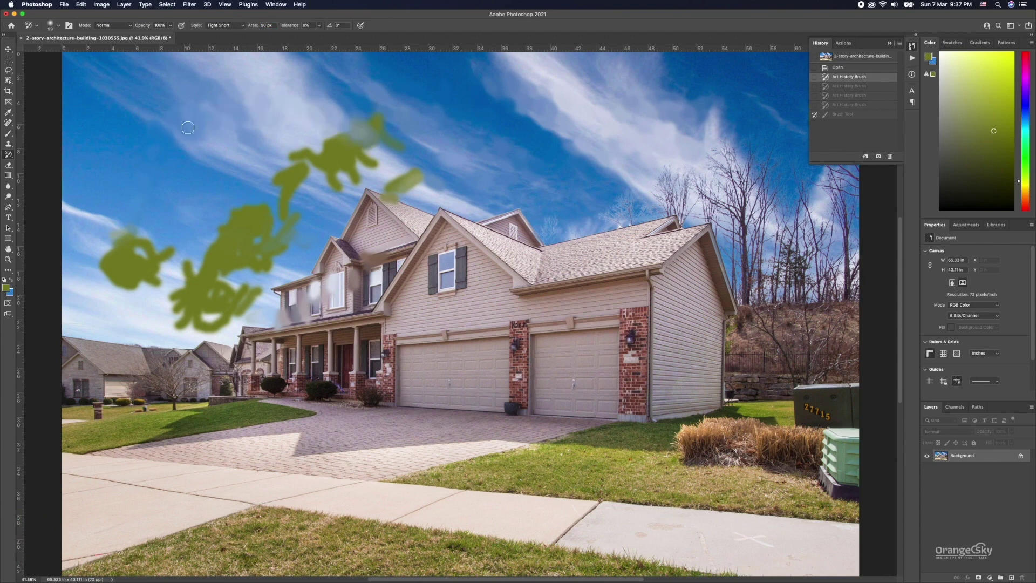
pyautogui.moveTo(188, 128); pyautogui.dragTo(497, 175)
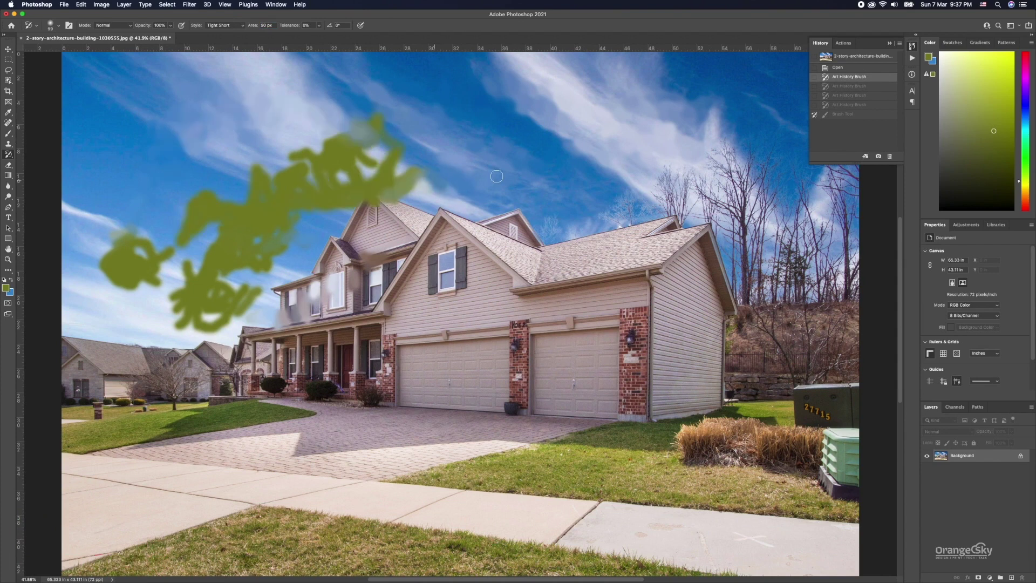
pyautogui.moveTo(712, 178); pyautogui.dragTo(599, 219)
# Step: Set the Area value back to 50 px
pyautogui.click(272, 25)
pyautogui.write('50')
pyautogui.press('Return')
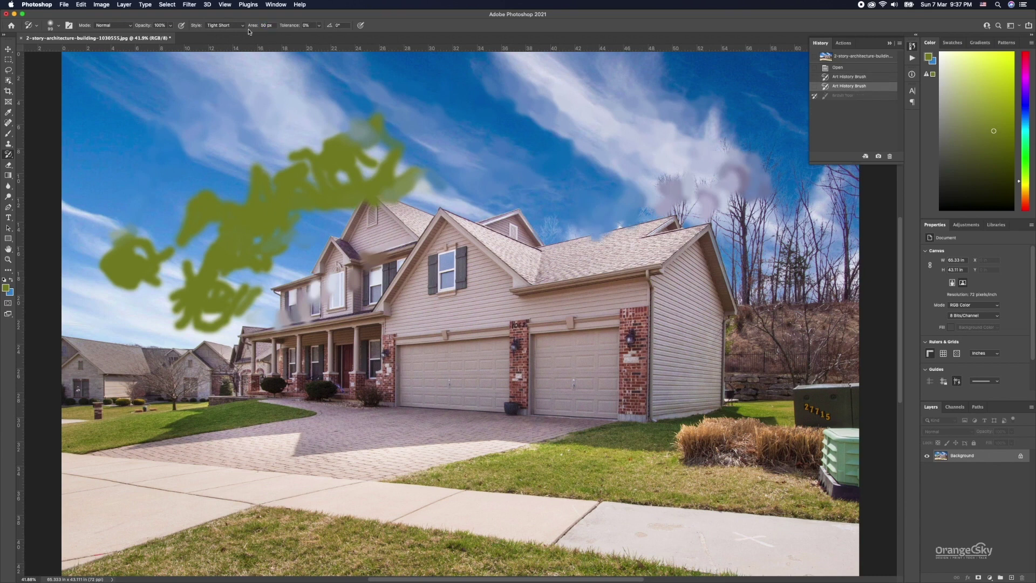
pyautogui.click(233, 26)
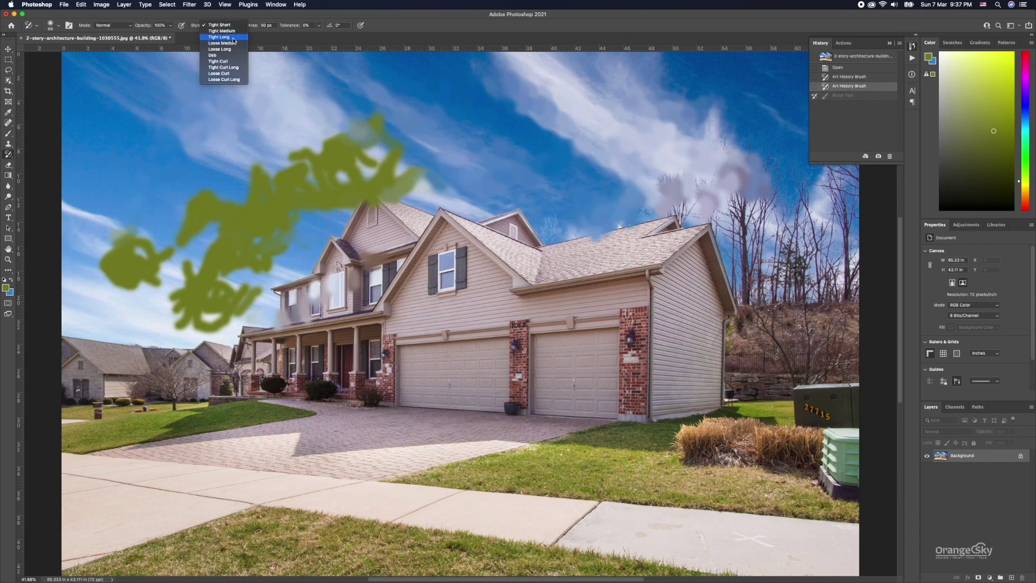
# Step: Use Tight Long style to smear the house, right roof, sidewalk, lawns and left houses
pyautogui.click(234, 37)
pyautogui.moveTo(411, 312)
pyautogui.mouseDown()
pyautogui.moveTo(294, 211)
pyautogui.moveTo(278, 173)
pyautogui.mouseUp()
pyautogui.moveTo(513, 215)
pyautogui.mouseDown()
pyautogui.moveTo(703, 283)
pyautogui.moveTo(451, 364)
pyautogui.mouseUp()
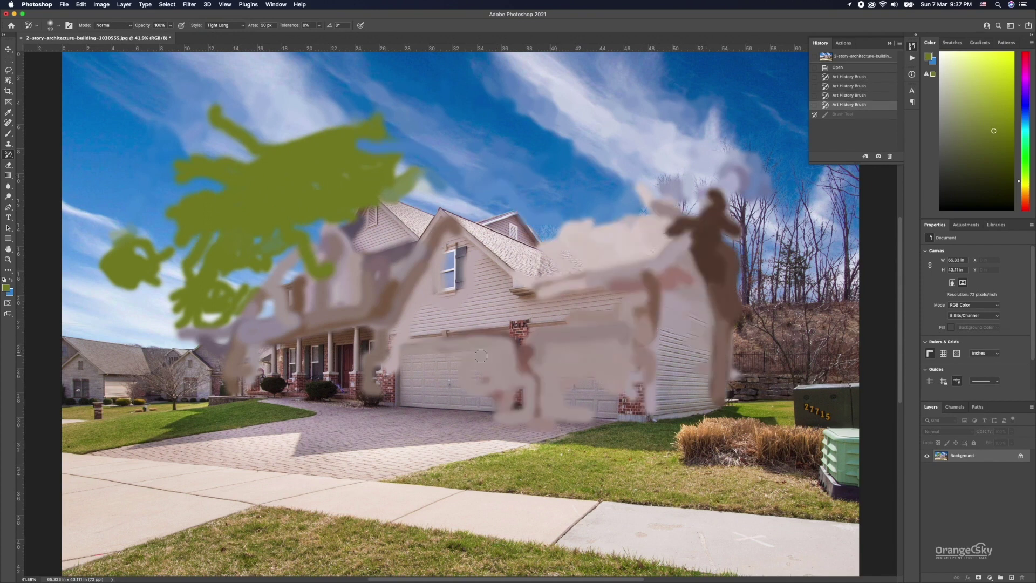
pyautogui.moveTo(215, 497); pyautogui.dragTo(782, 480)
pyautogui.moveTo(674, 448)
pyautogui.mouseDown()
pyautogui.moveTo(490, 444)
pyautogui.moveTo(291, 416)
pyautogui.moveTo(107, 438)
pyautogui.moveTo(414, 457)
pyautogui.mouseUp()
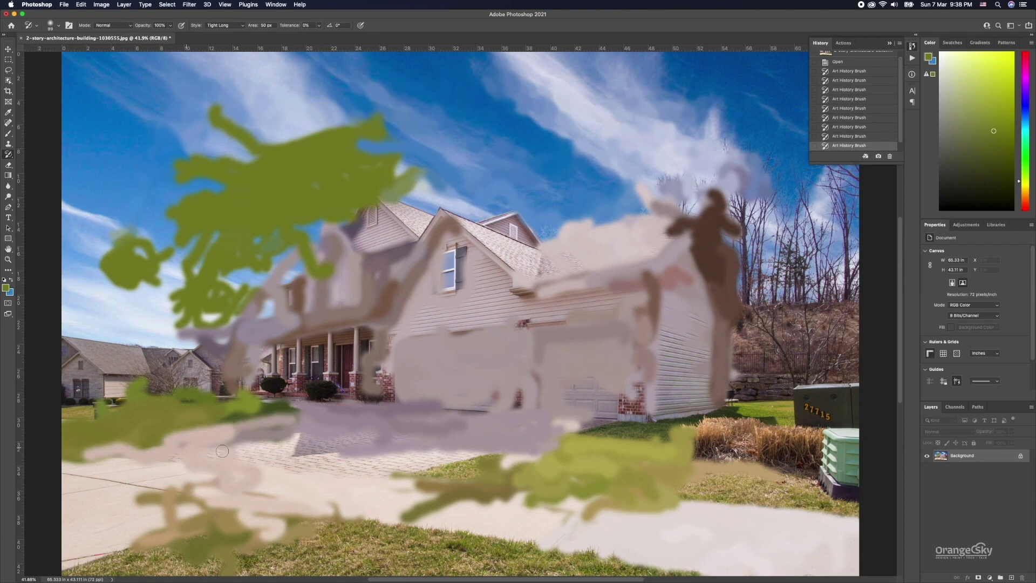
pyautogui.moveTo(215, 340); pyautogui.dragTo(81, 378)
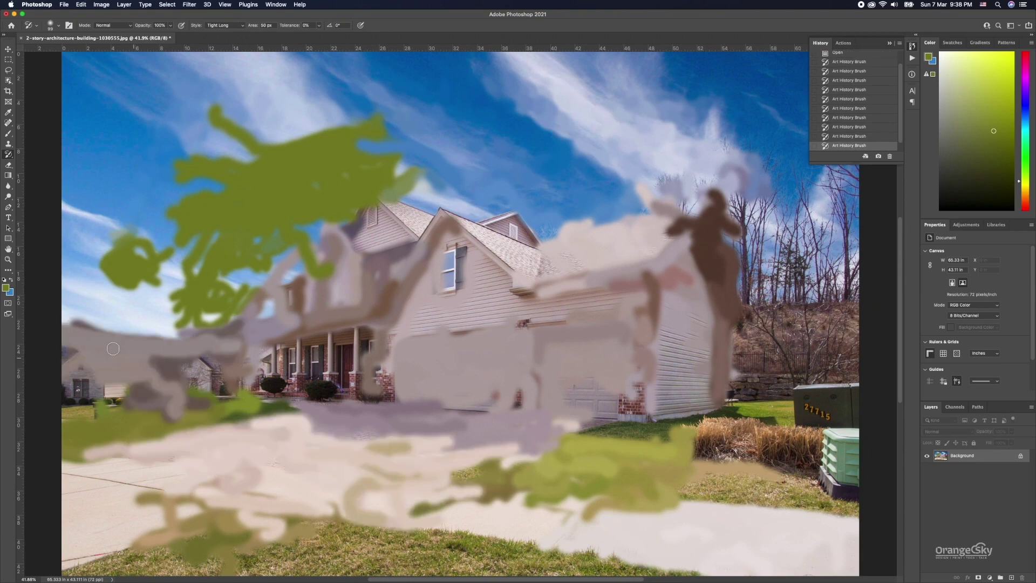
pyautogui.moveTo(162, 318); pyautogui.dragTo(109, 235)
pyautogui.click(224, 25)
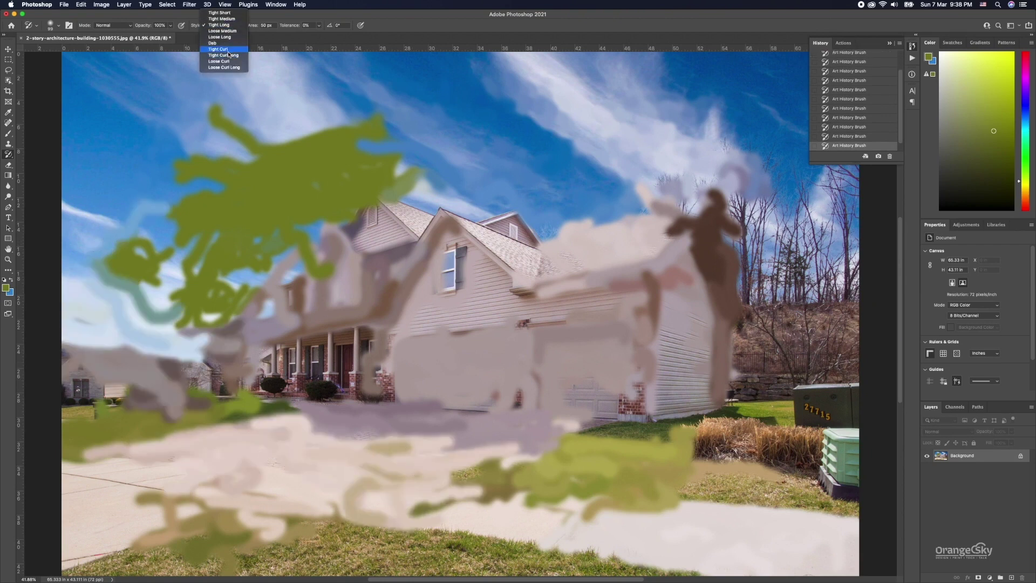
# Step: Paint Tight Curl Long strokes, then sweeping Loose Curl Long swirls, across the sky and house
pyautogui.click(224, 60)
pyautogui.moveTo(503, 148)
pyautogui.mouseDown()
pyautogui.moveTo(161, 162)
pyautogui.moveTo(474, 302)
pyautogui.moveTo(648, 99)
pyautogui.moveTo(486, 490)
pyautogui.moveTo(572, 470)
pyautogui.mouseUp()
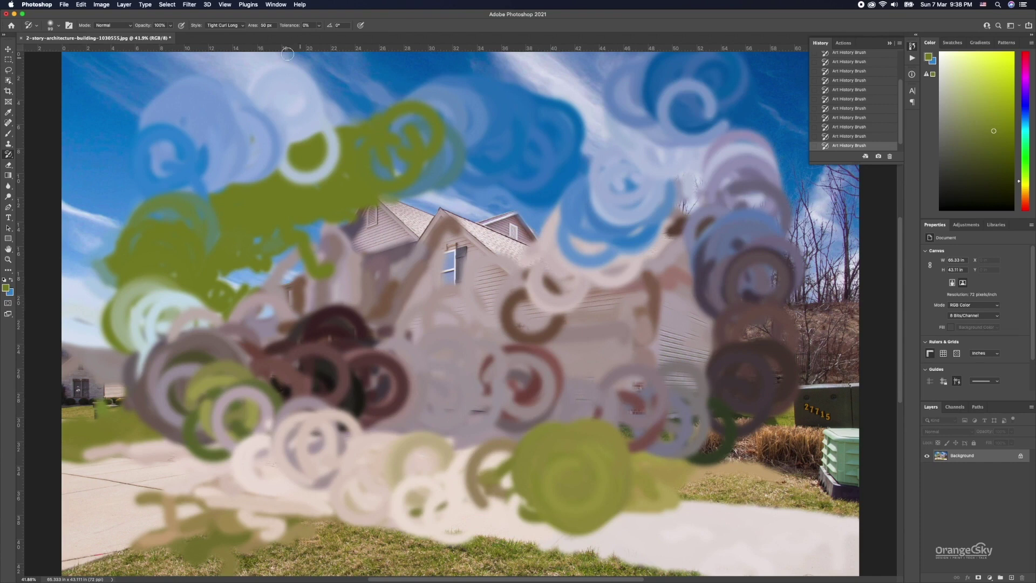
pyautogui.click(238, 28)
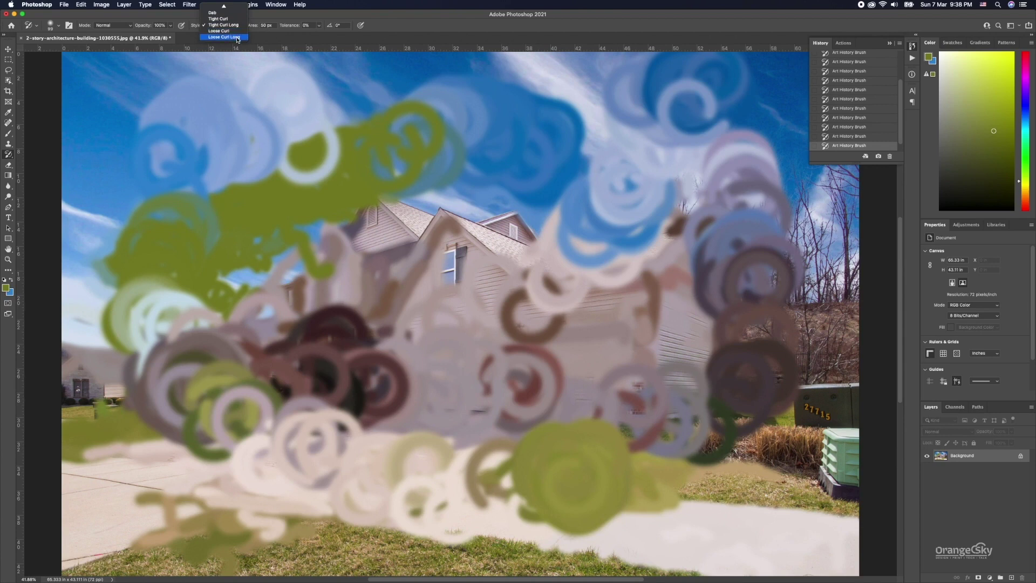
pyautogui.click(238, 37)
pyautogui.moveTo(507, 152)
pyautogui.mouseDown()
pyautogui.moveTo(376, 218)
pyautogui.moveTo(716, 252)
pyautogui.mouseUp()
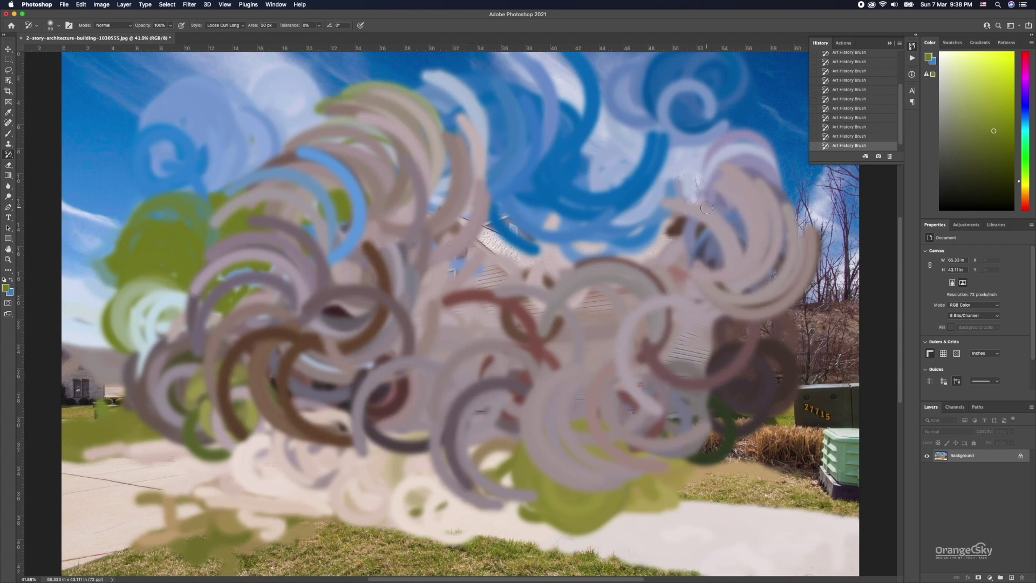
# Step: Undo the curl strokes, revert the photo to its saved version, and add a new empty layer
pyautogui.hotkey('ctrl', 'z')
pyautogui.hotkey('ctrl', 'z')
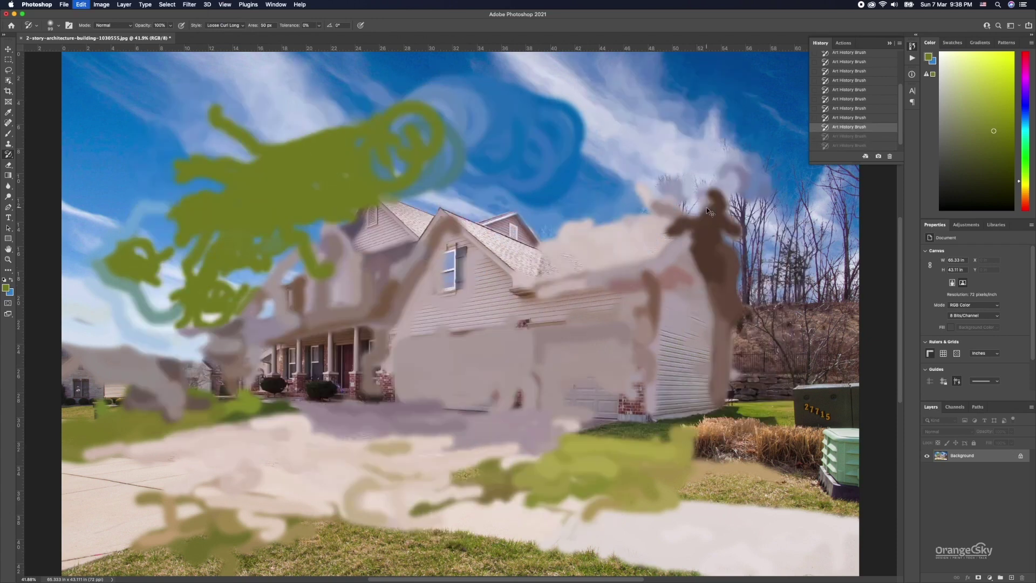
pyautogui.hotkey('ctrl', 'z')
pyautogui.hotkey('ctrl', 'z')
pyautogui.hotkey('ctrl', 'z')
pyautogui.hotkey('ctrl', 'z')
pyautogui.hotkey('ctrl', 'z')
pyautogui.hotkey('ctrl', 'z')
pyautogui.hotkey('ctrl', 'z')
pyautogui.hotkey('ctrl', 'z')
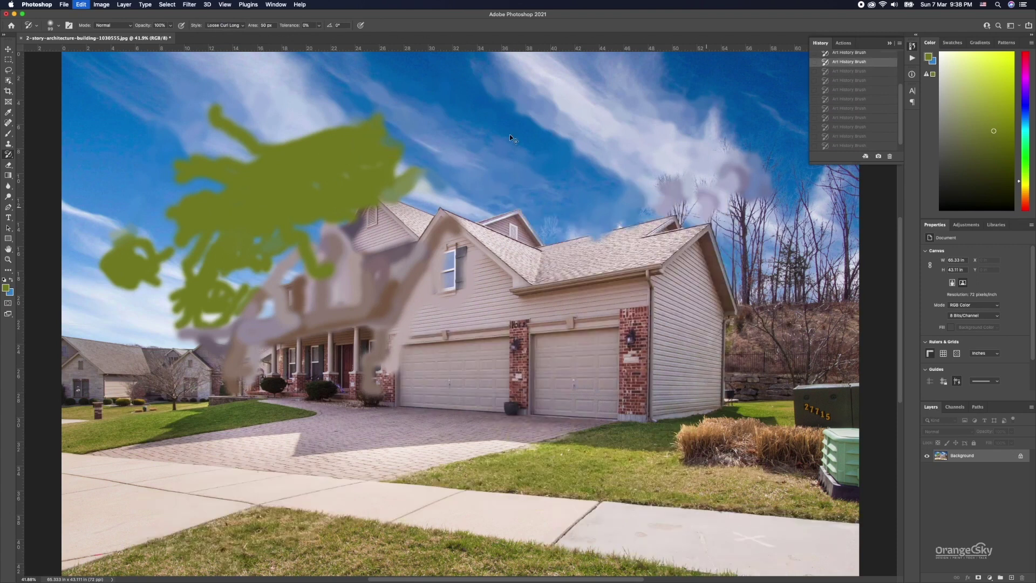
pyautogui.hotkey('ctrl', 'z')
pyautogui.hotkey('ctrl', 'z')
pyautogui.hotkey('ctrl', 'z')
pyautogui.click(64, 5)
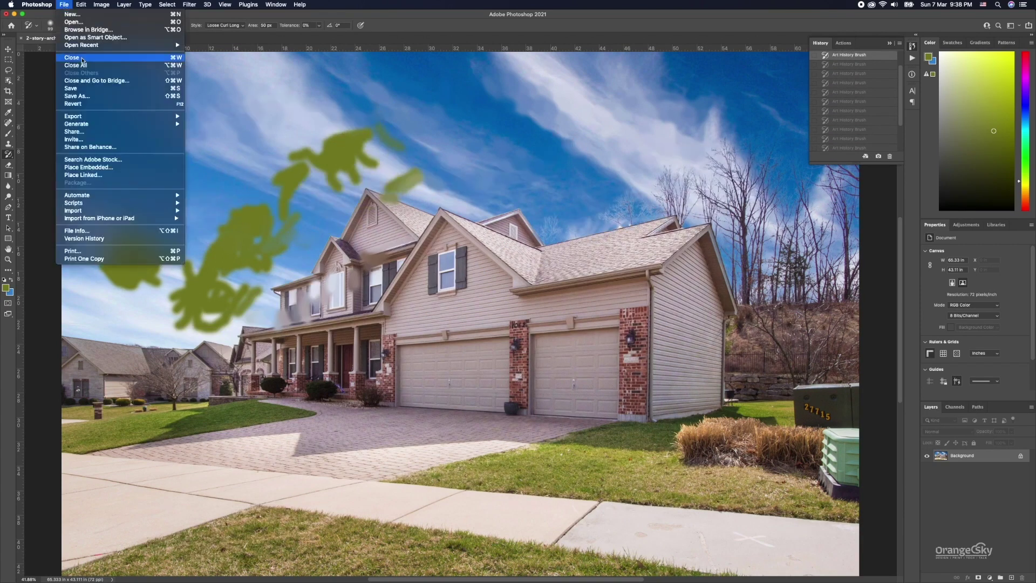
pyautogui.click(87, 105)
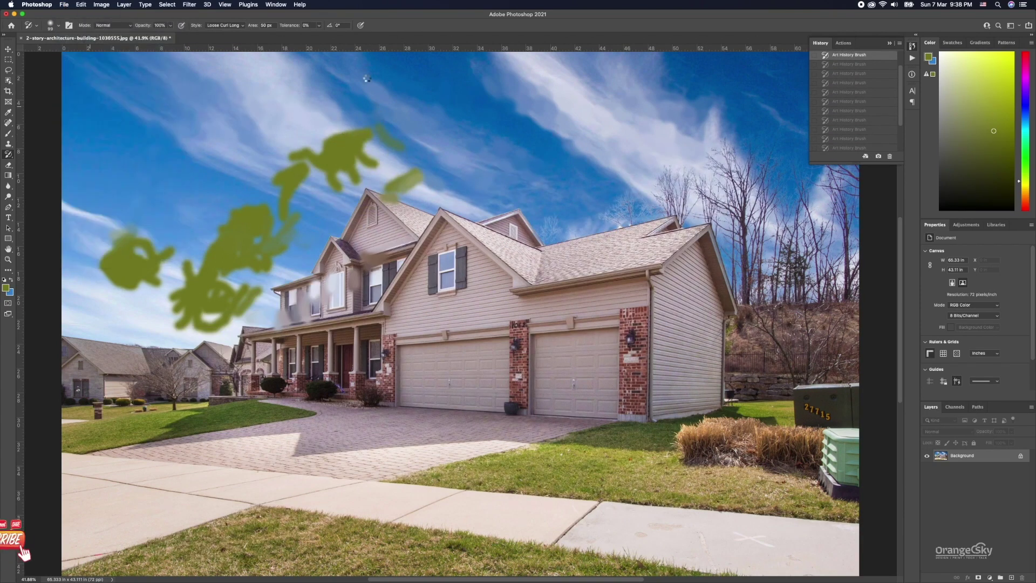
pyautogui.click(1008, 577)
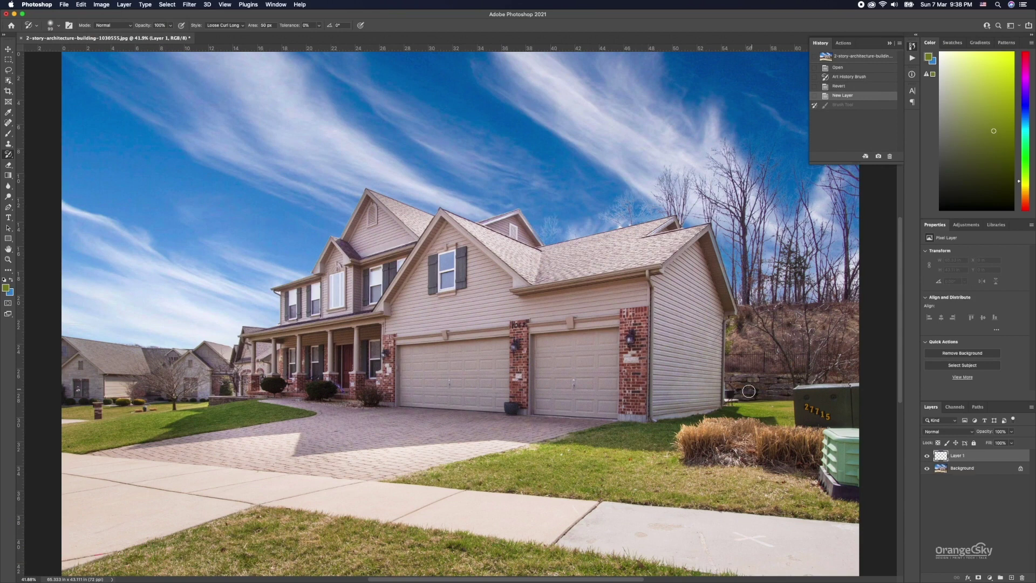
# Step: Paint seven Art History swirls on Layer 1 across the sky, house, sidewalk and lower right
pyautogui.click(467, 229)
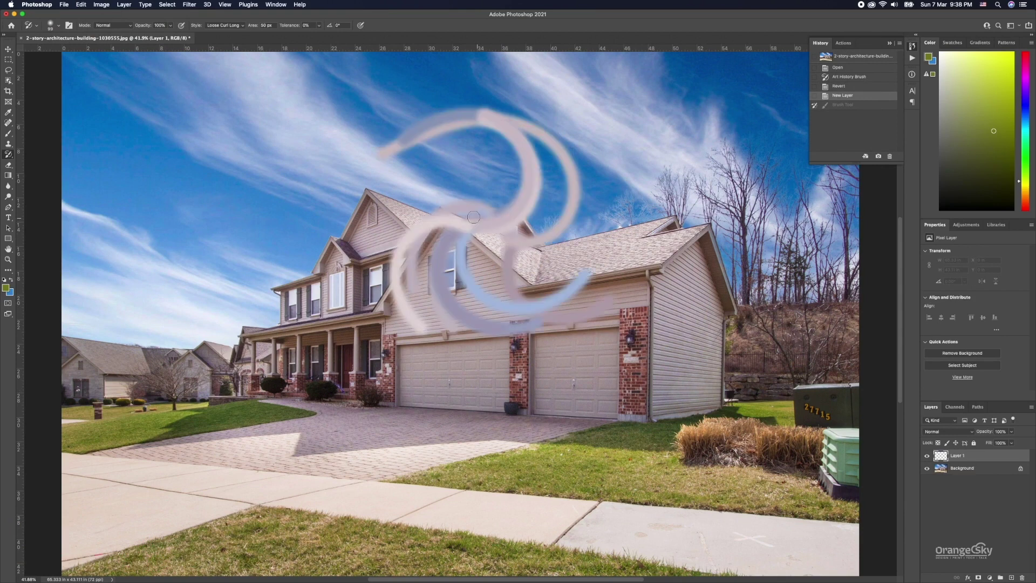
pyautogui.click(193, 212)
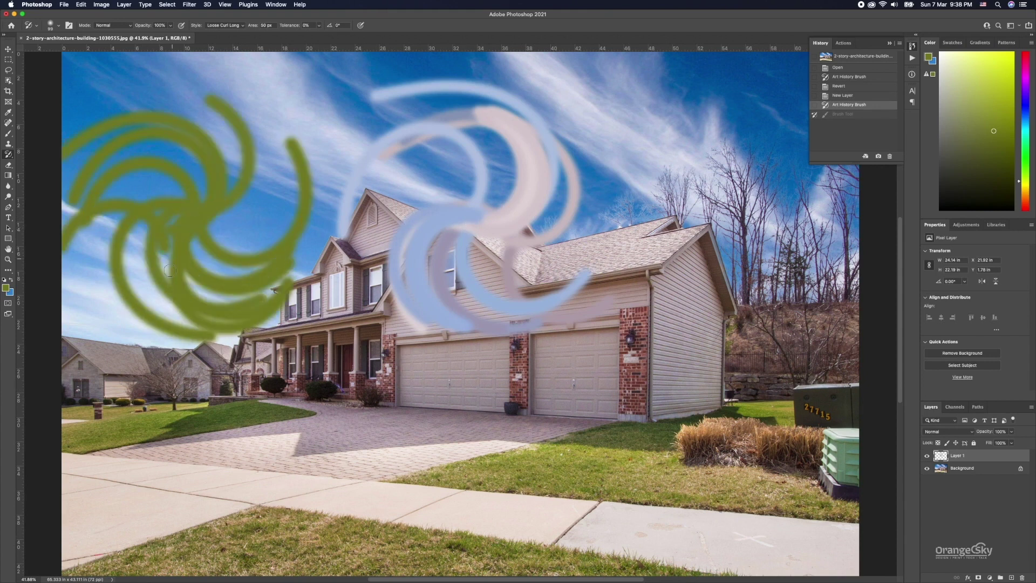
pyautogui.click(372, 493)
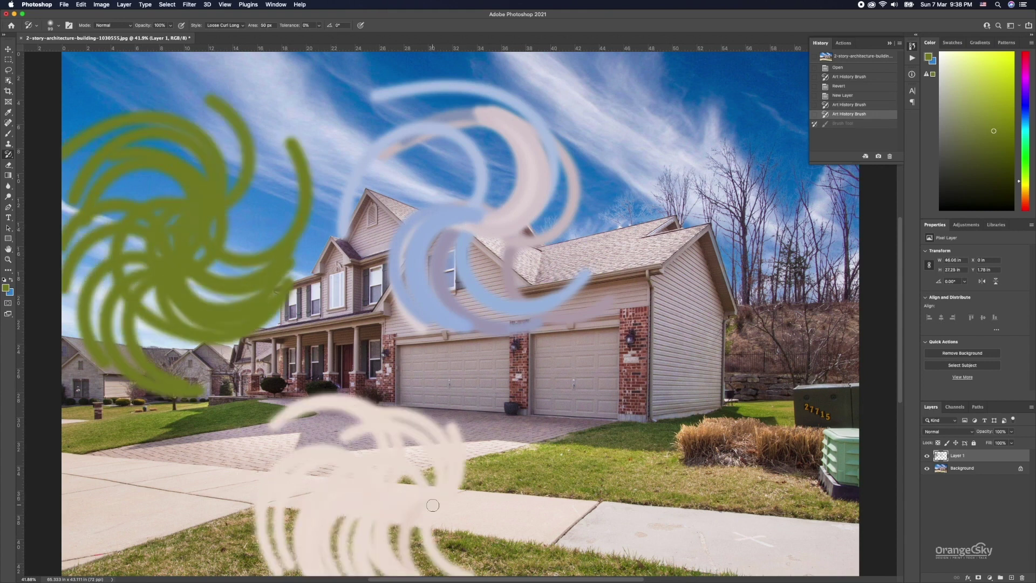
pyautogui.click(628, 429)
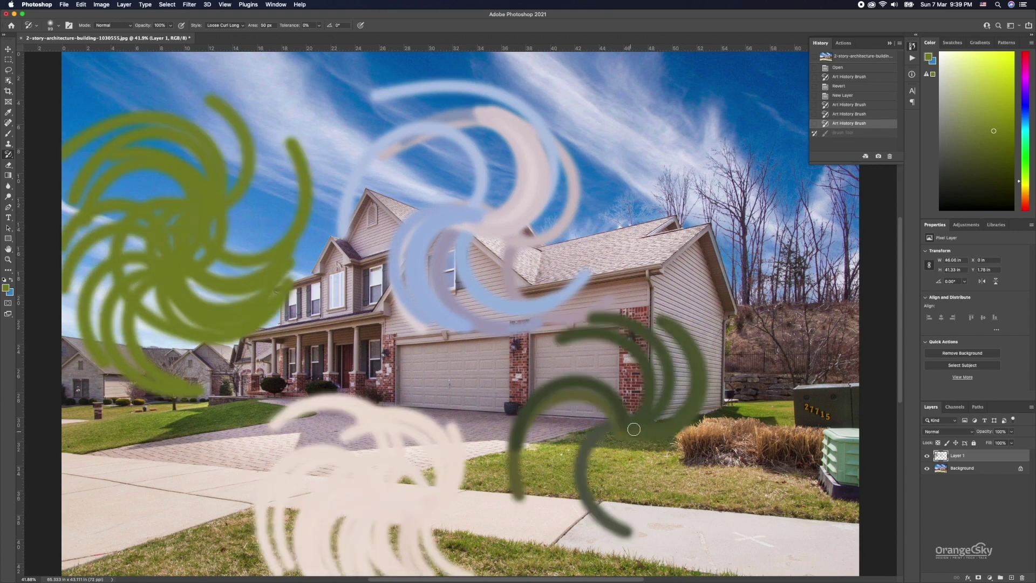
pyautogui.click(769, 179)
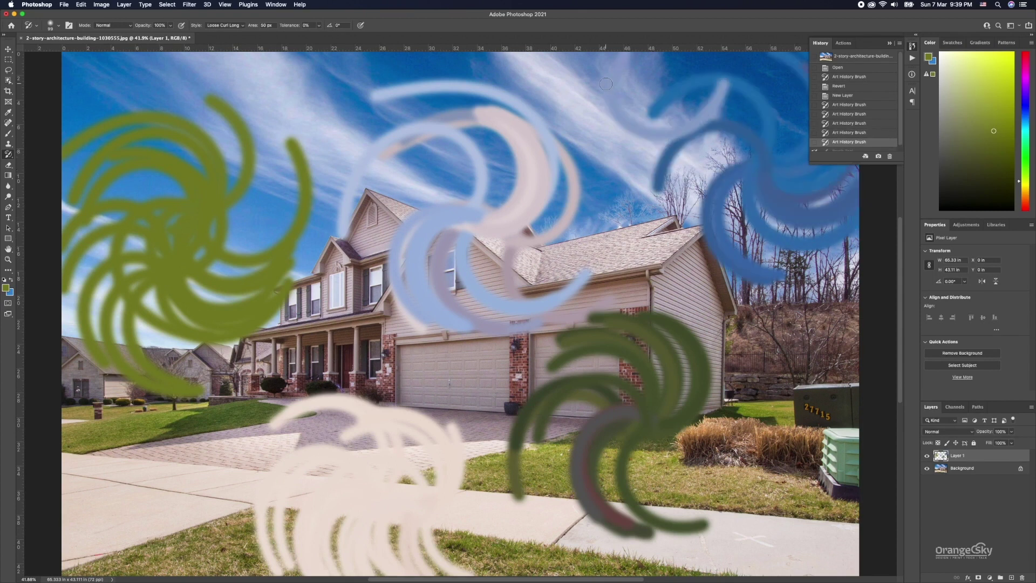
pyautogui.click(678, 143)
pyautogui.click(820, 411)
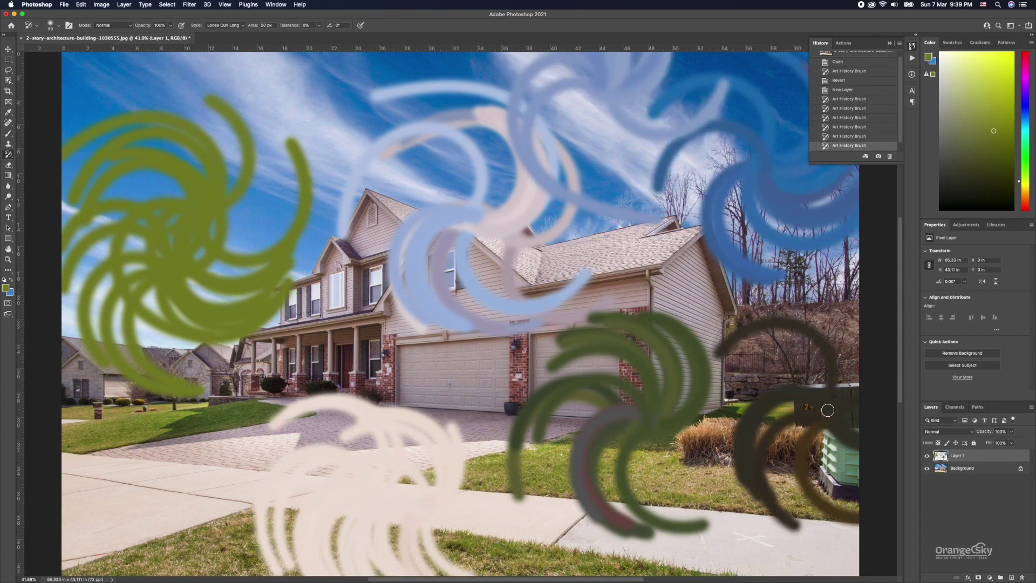
# Step: Hide and reshow the Background to view the strokes alone, then hide Layer 1
pyautogui.click(928, 469)
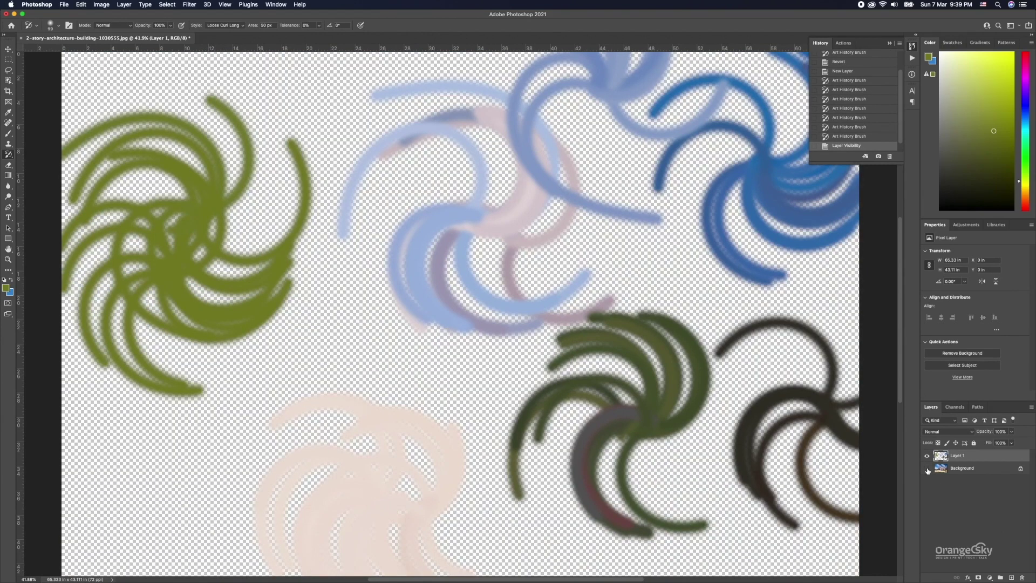
pyautogui.click(927, 469)
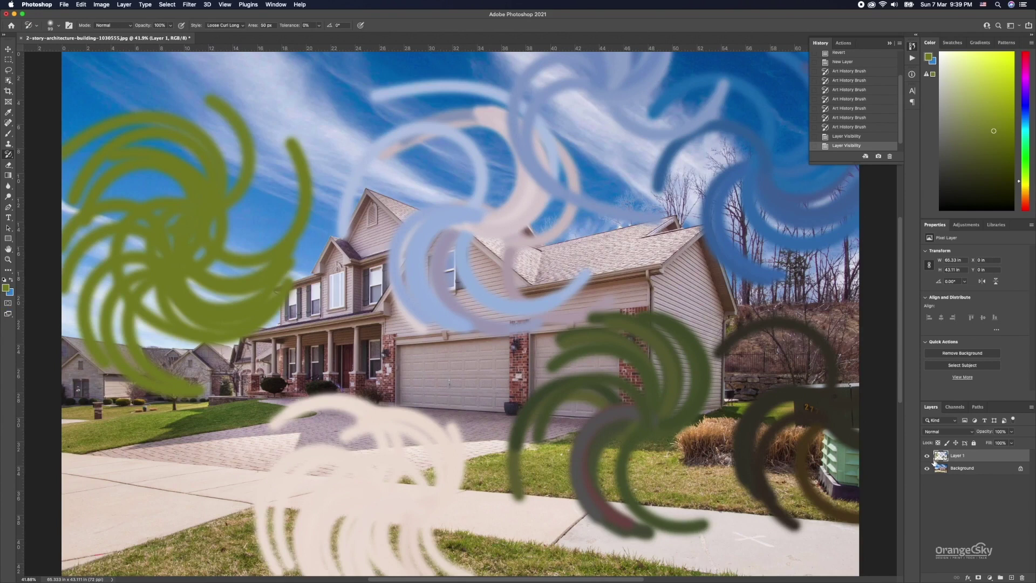
pyautogui.click(928, 457)
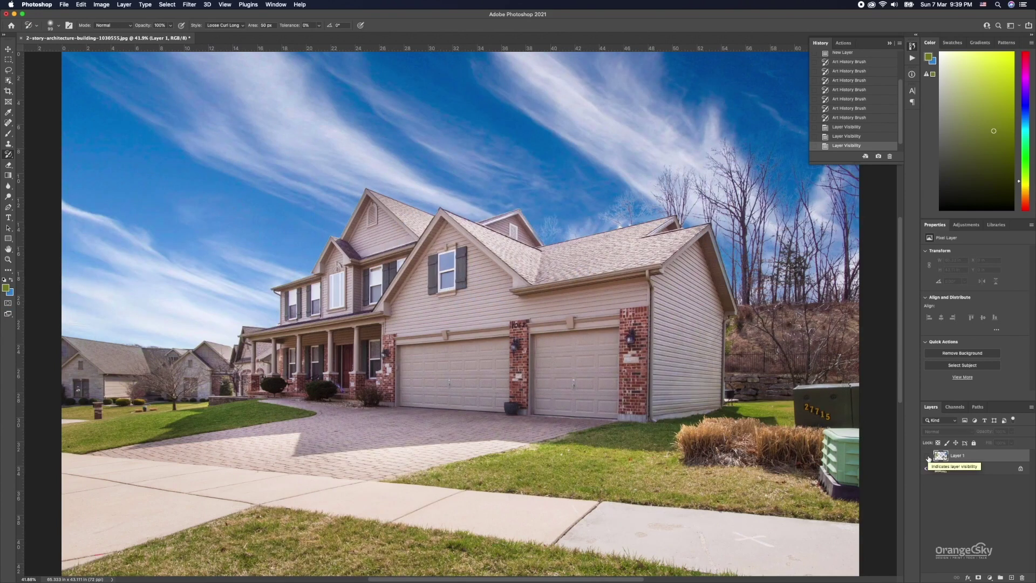
# Step: Show Layer 1 again, try the Lighten blend mode, then return it to Normal
pyautogui.click(929, 458)
pyautogui.click(945, 431)
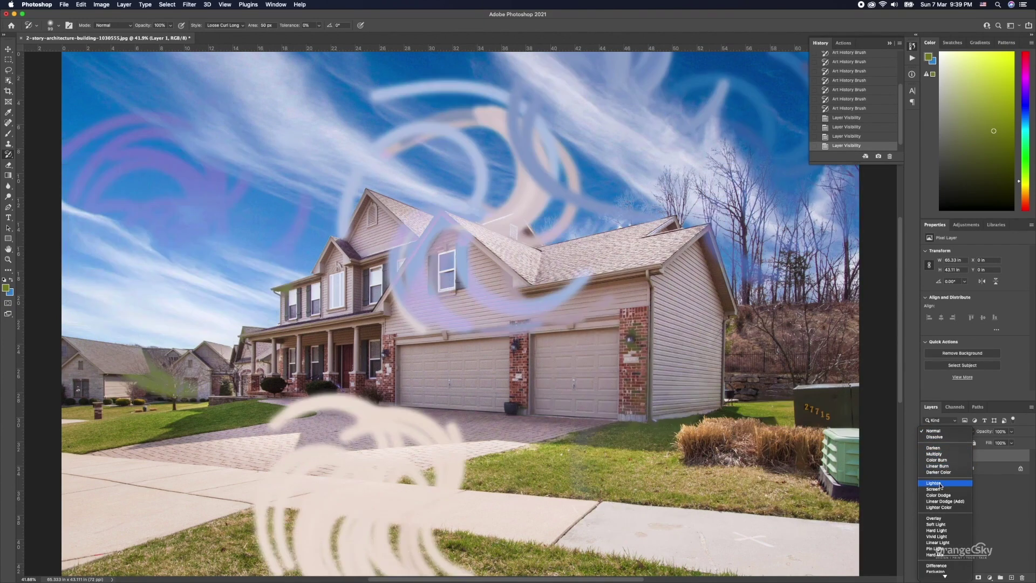
pyautogui.click(941, 484)
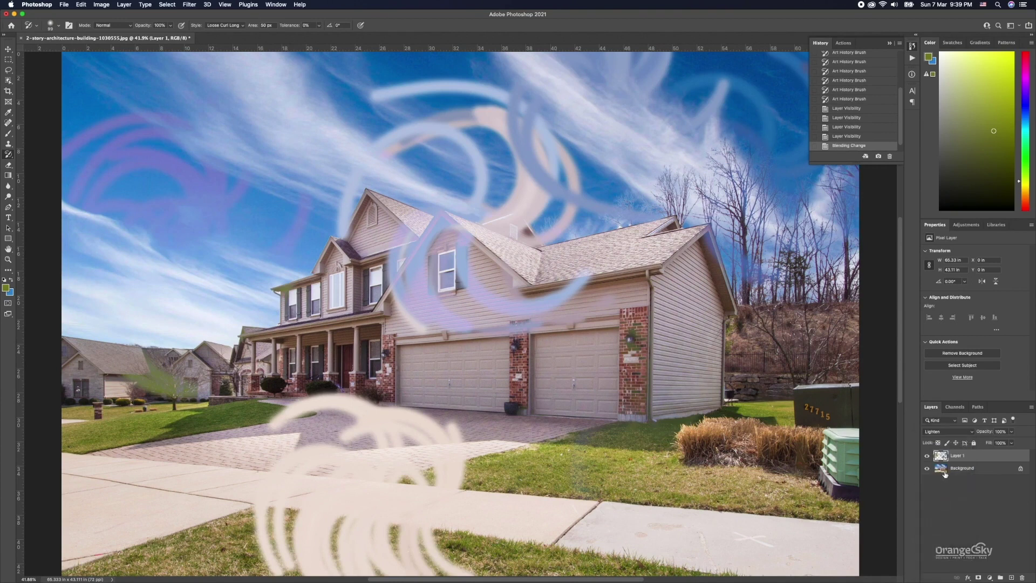
pyautogui.click(948, 431)
pyautogui.click(936, 378)
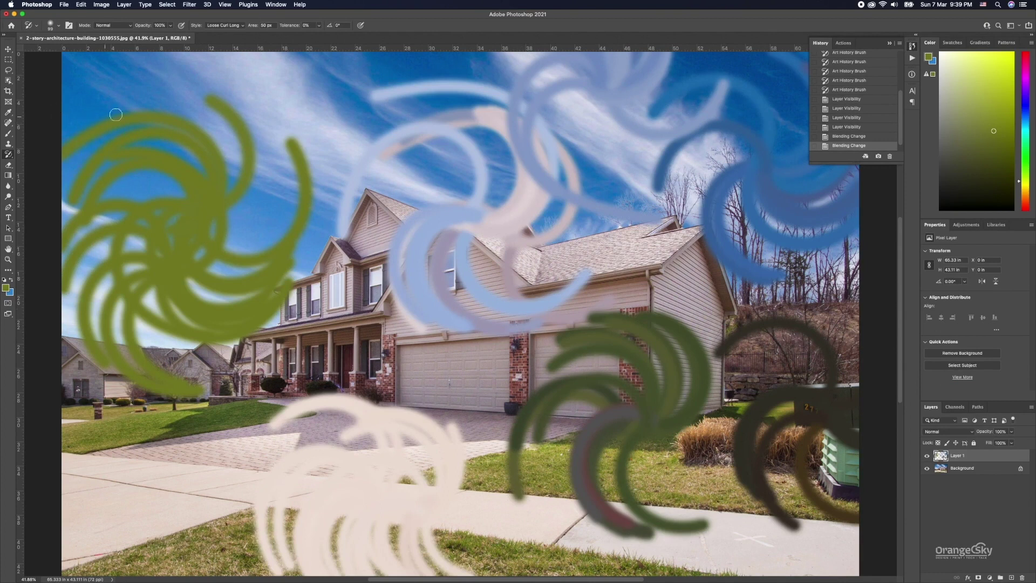
pyautogui.click(239, 26)
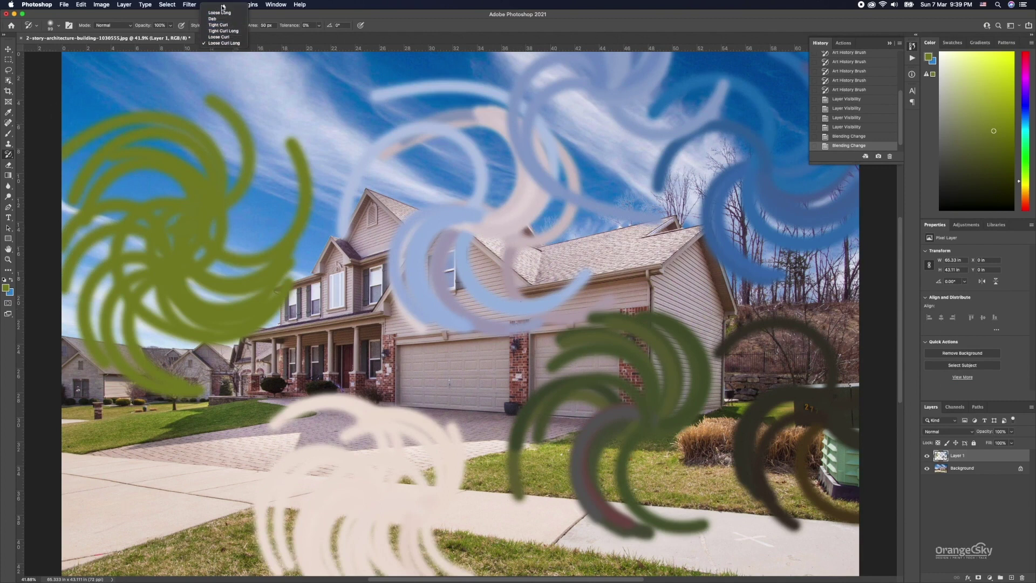
# Step: Switch to Dab style, paint a dab near the house, and enlarge the brush to 153 px
pyautogui.click(221, 38)
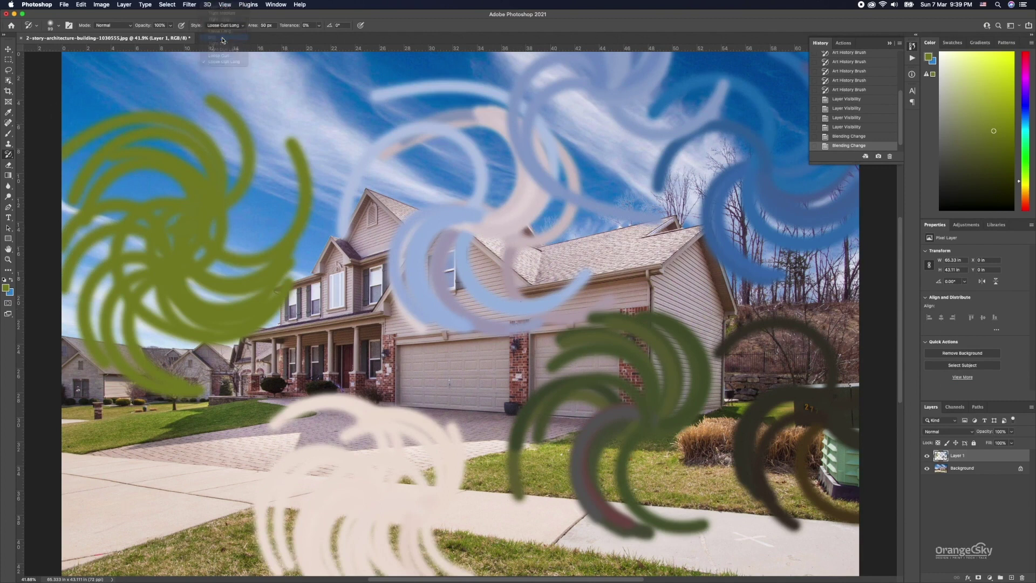
pyautogui.click(359, 262)
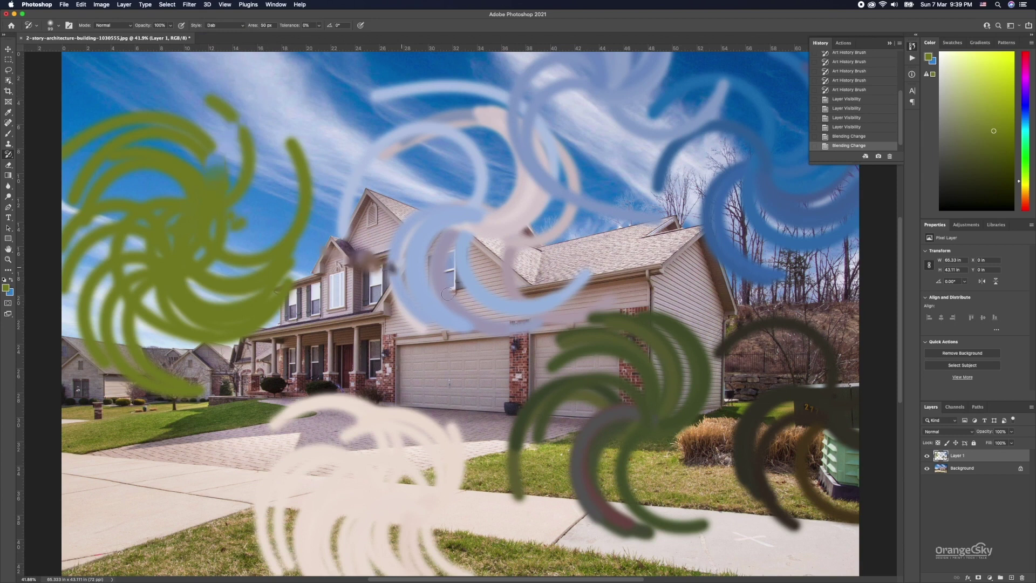
pyautogui.rightClick(387, 254)
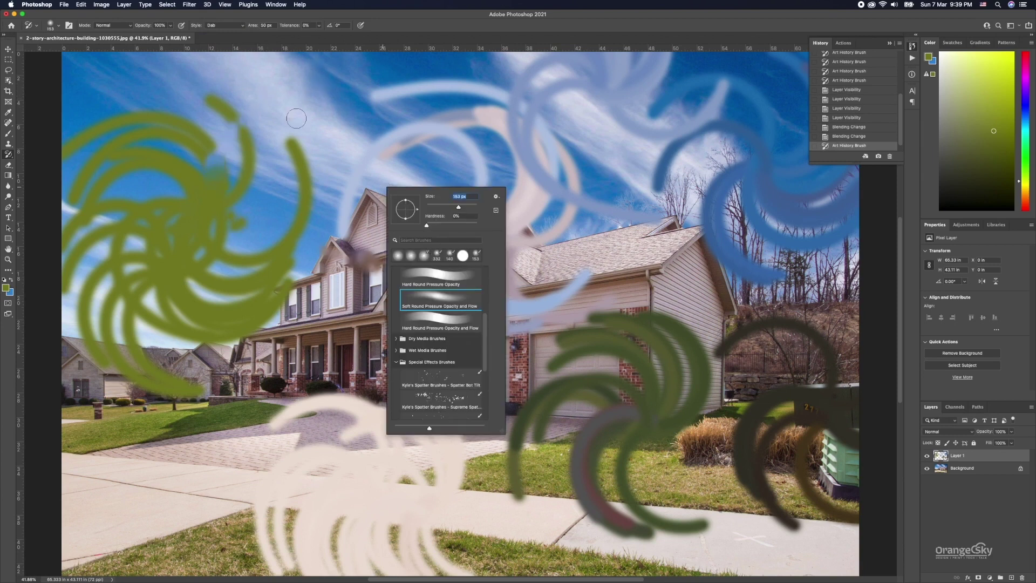
pyautogui.click(319, 74)
# Step: Raise Tolerance to 47%, then hide Layer 1 and select the Background layer
pyautogui.click(318, 25)
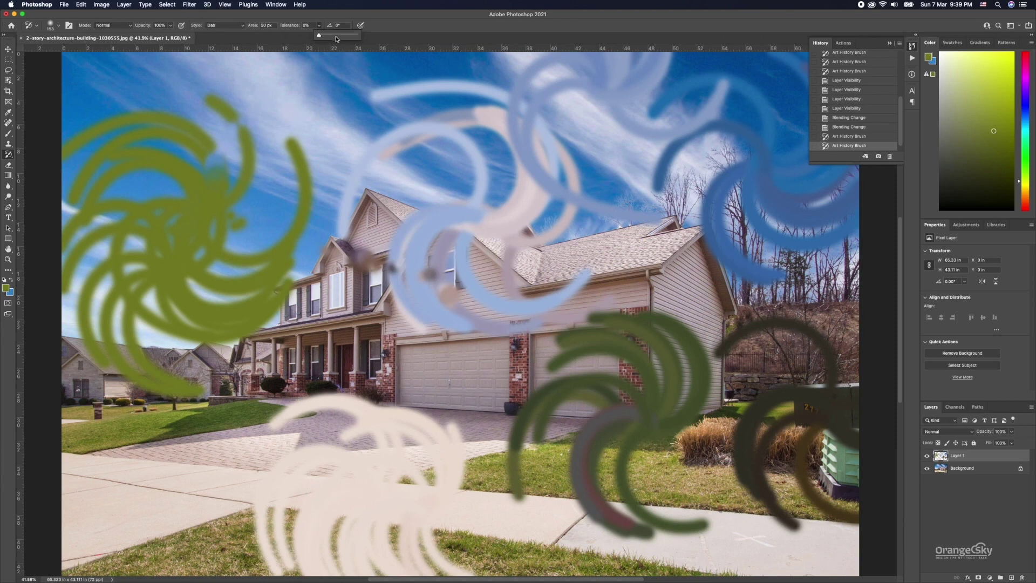
pyautogui.moveTo(339, 162); pyautogui.dragTo(388, 140)
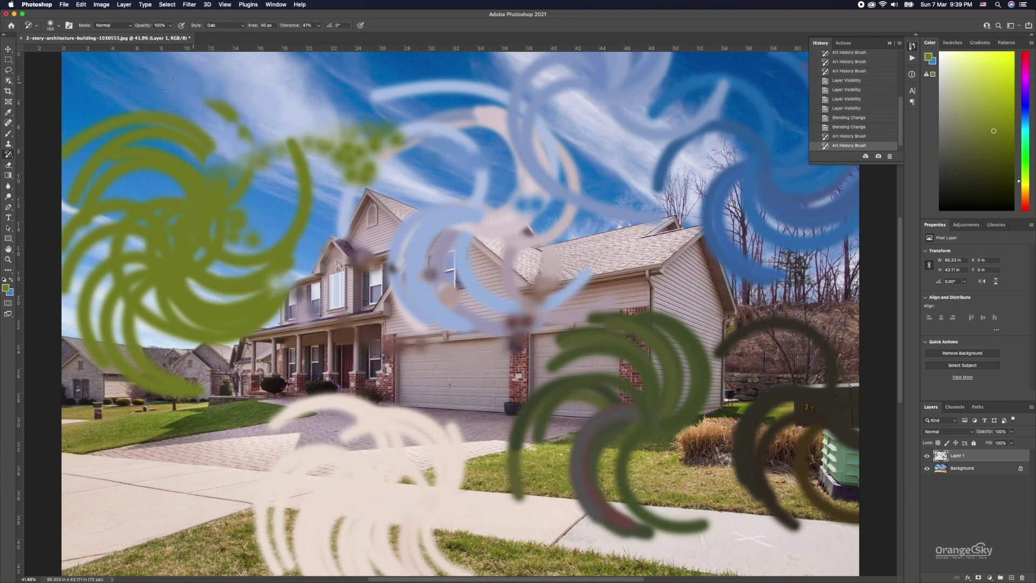
pyautogui.click(927, 456)
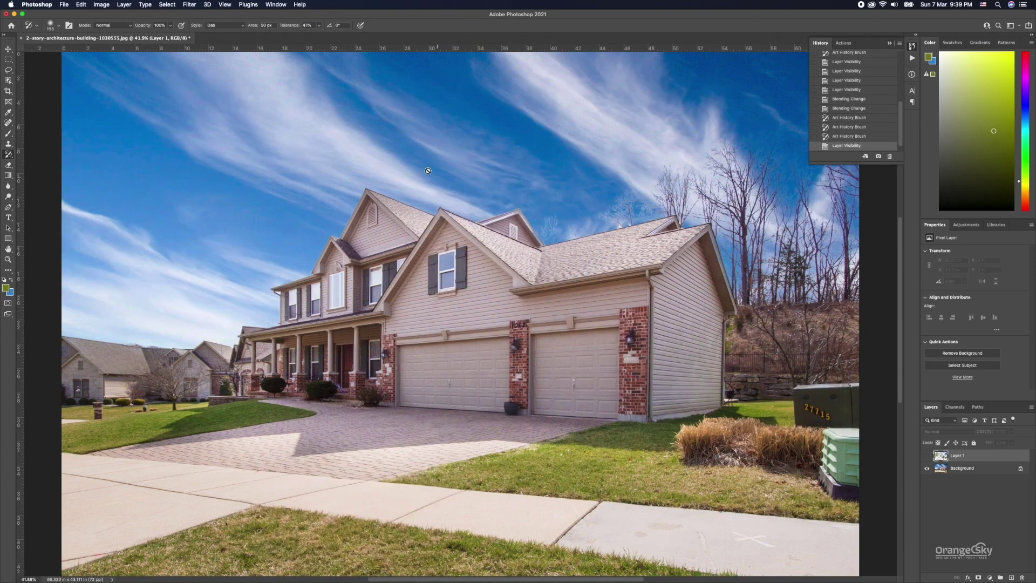
pyautogui.click(968, 469)
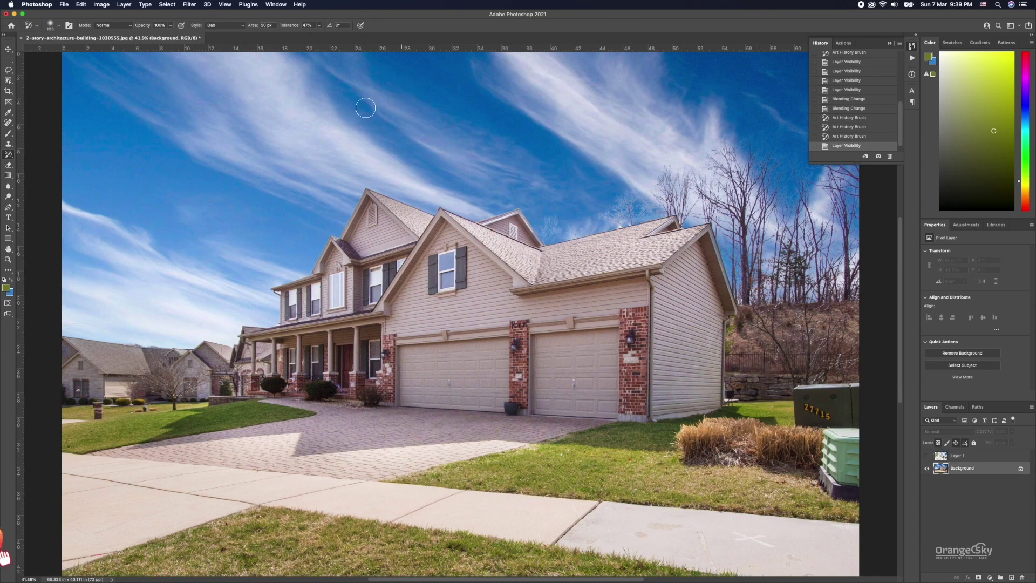
# Step: Paint two Dab strokes across the left sky and dab pale smudges near the roof peak
pyautogui.moveTo(335, 125); pyautogui.dragTo(193, 339)
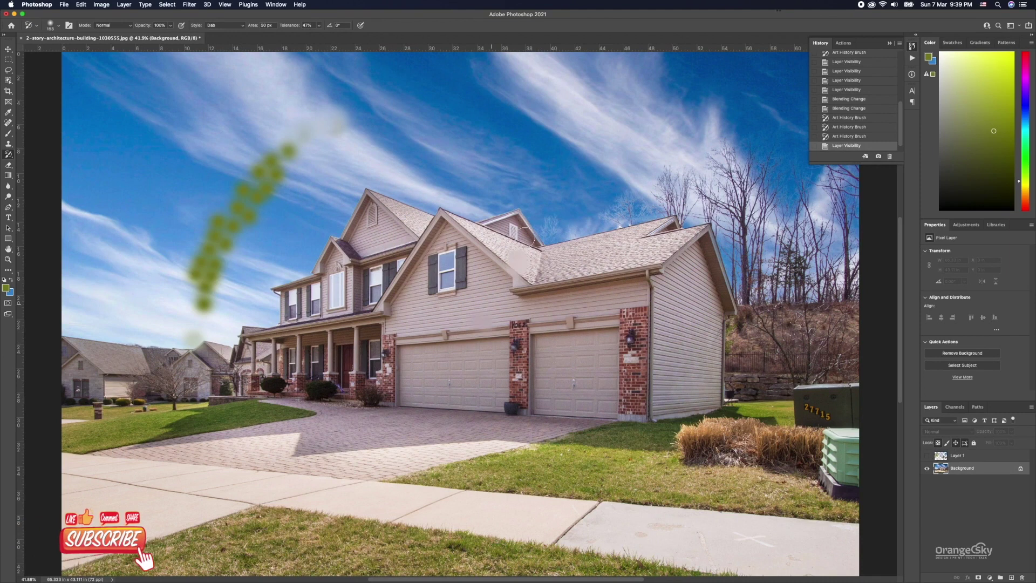
pyautogui.moveTo(399, 139); pyautogui.dragTo(324, 294)
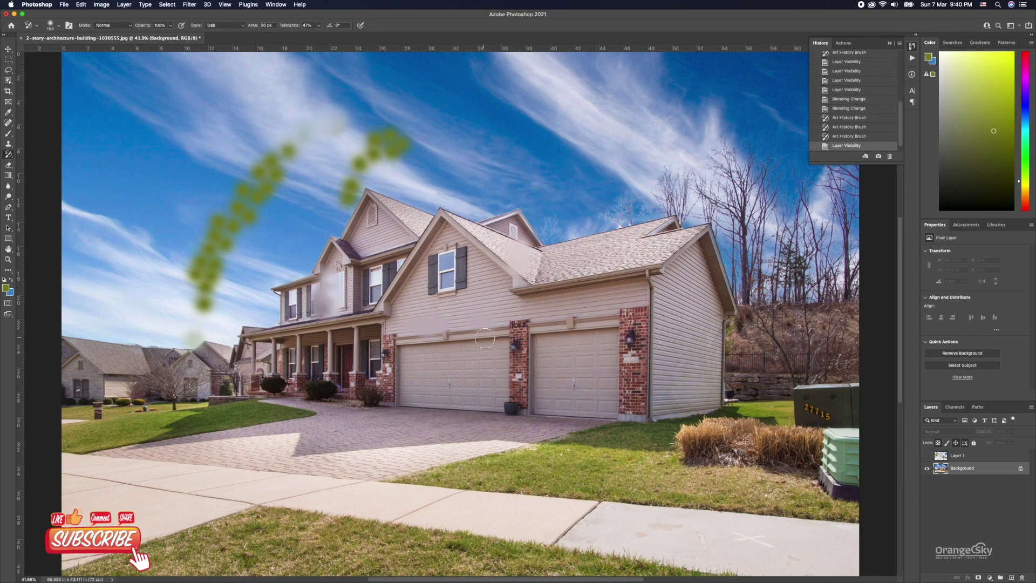
pyautogui.click(423, 216)
pyautogui.click(405, 208)
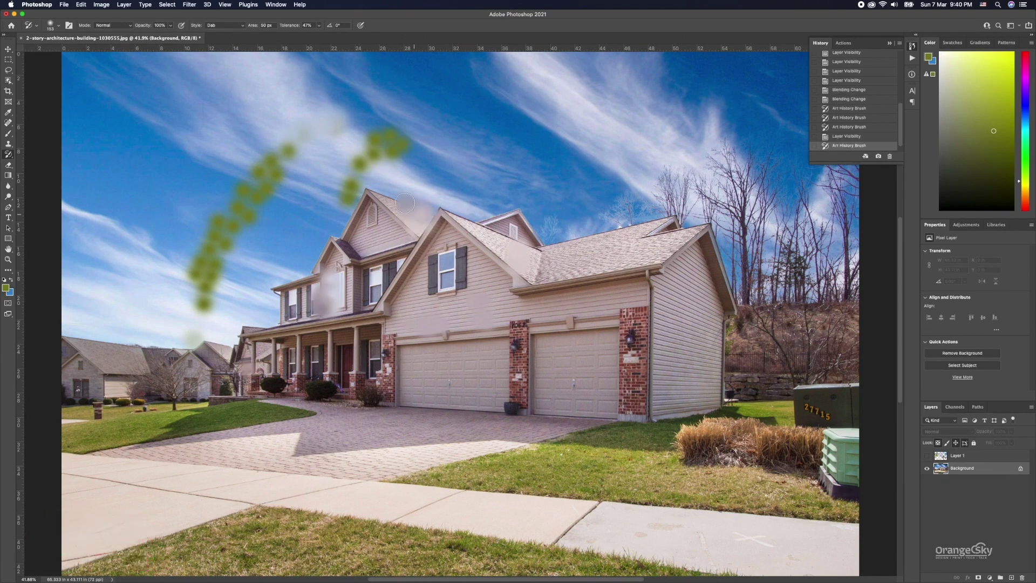
# Step: Switch to Tight Curl style and paint curls on the left, near the upper gable and in the sky
pyautogui.click(242, 25)
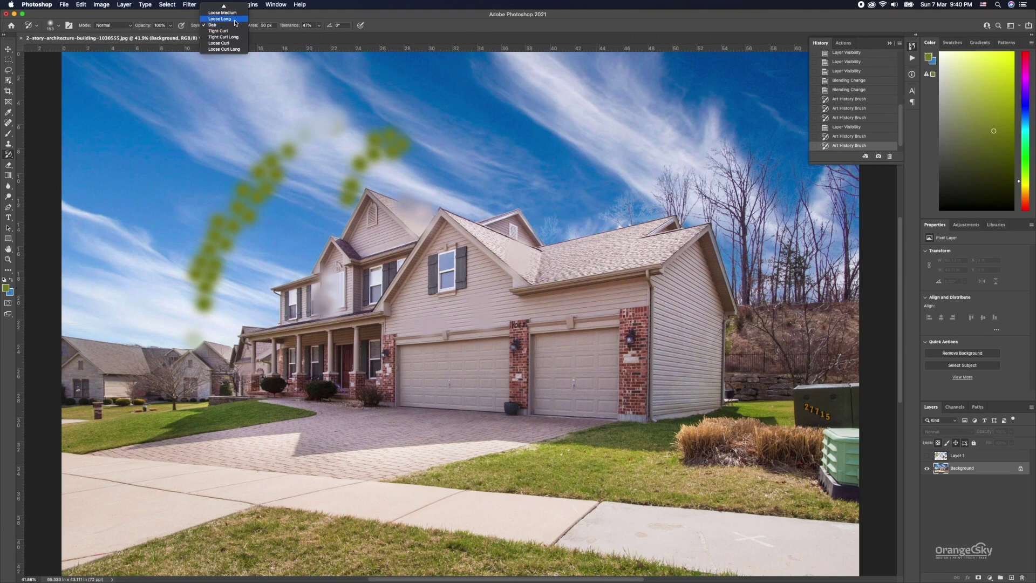
pyautogui.scroll(3, 237, 24)
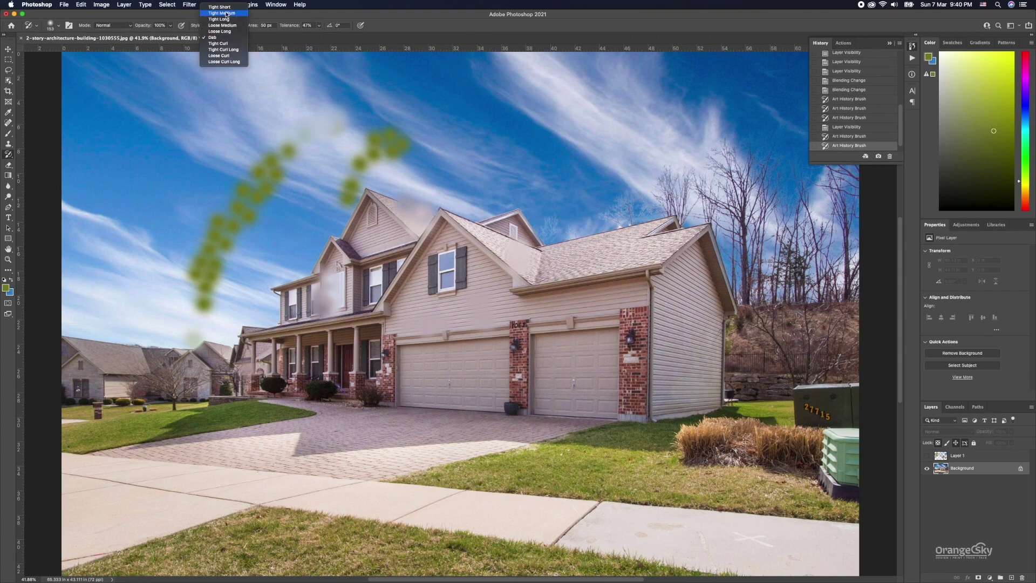
pyautogui.click(227, 45)
pyautogui.click(203, 341)
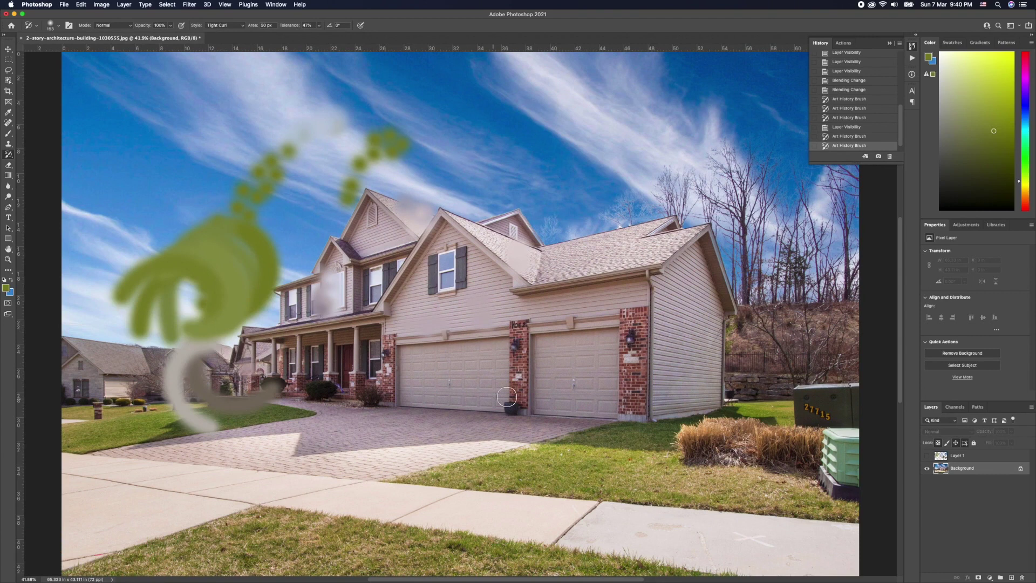
pyautogui.click(376, 152)
pyautogui.click(594, 184)
pyautogui.press('m')
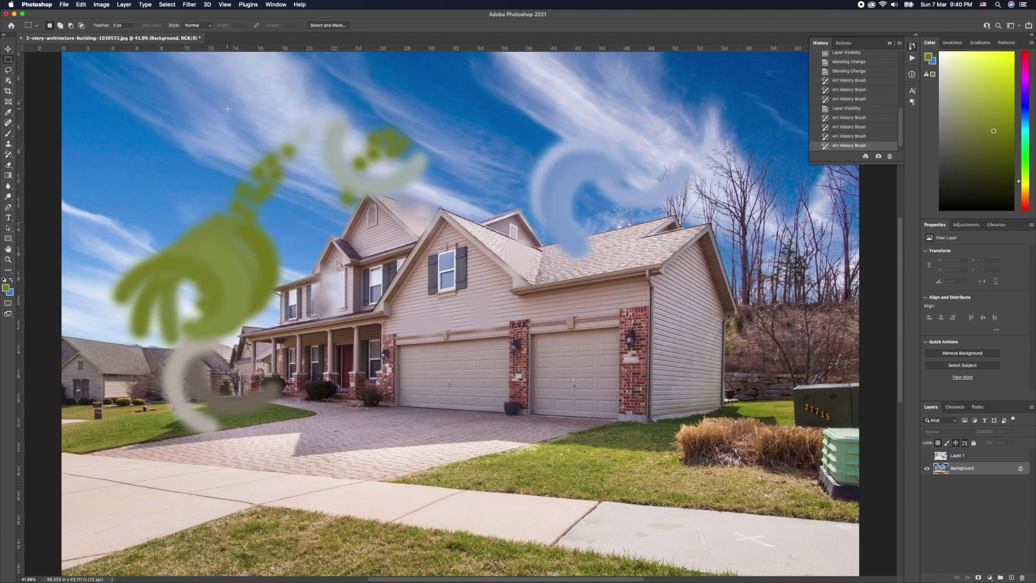